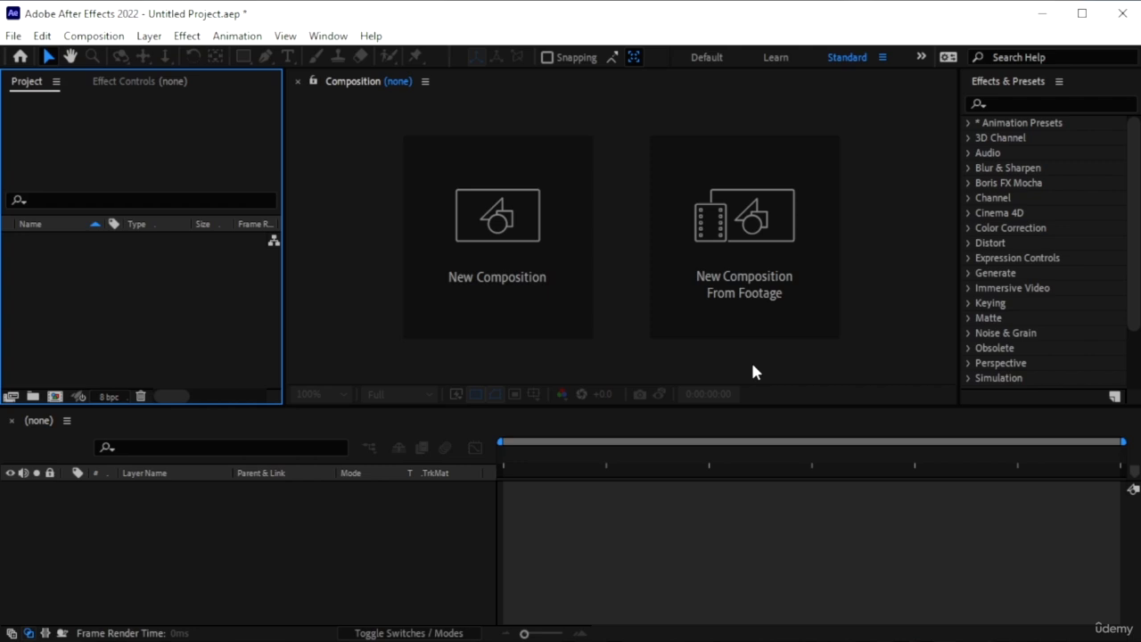
- Import social media logos.ai from the morphing folder as a composition that retains layer sizes
{"action": "double_click", "coordinate": [166, 289]}
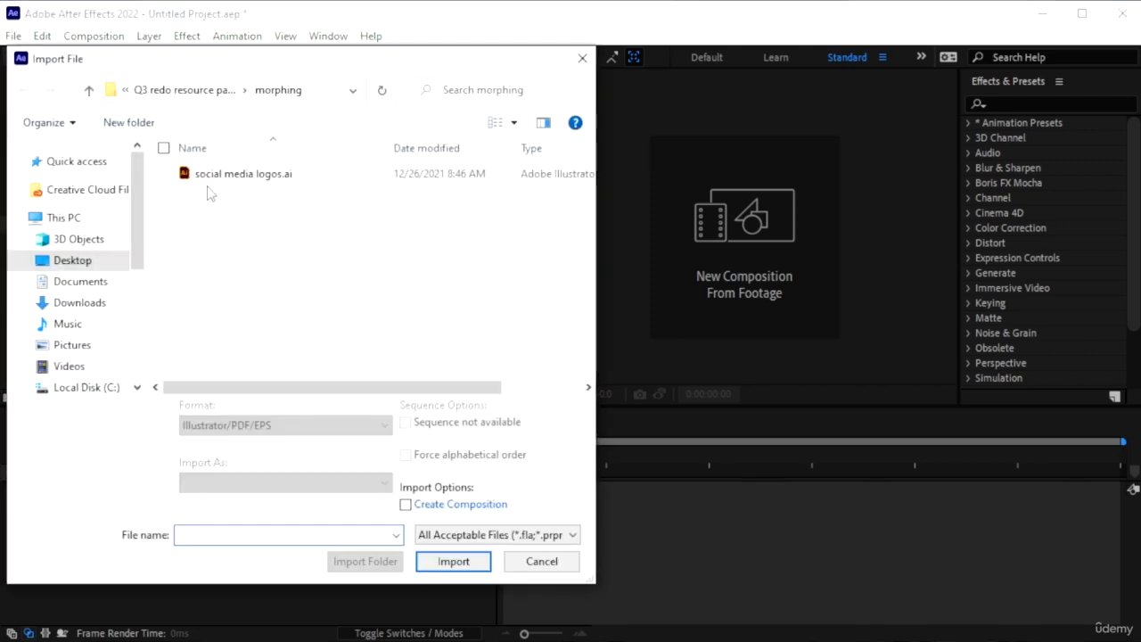
{"action": "left_click", "coordinate": [214, 175]}
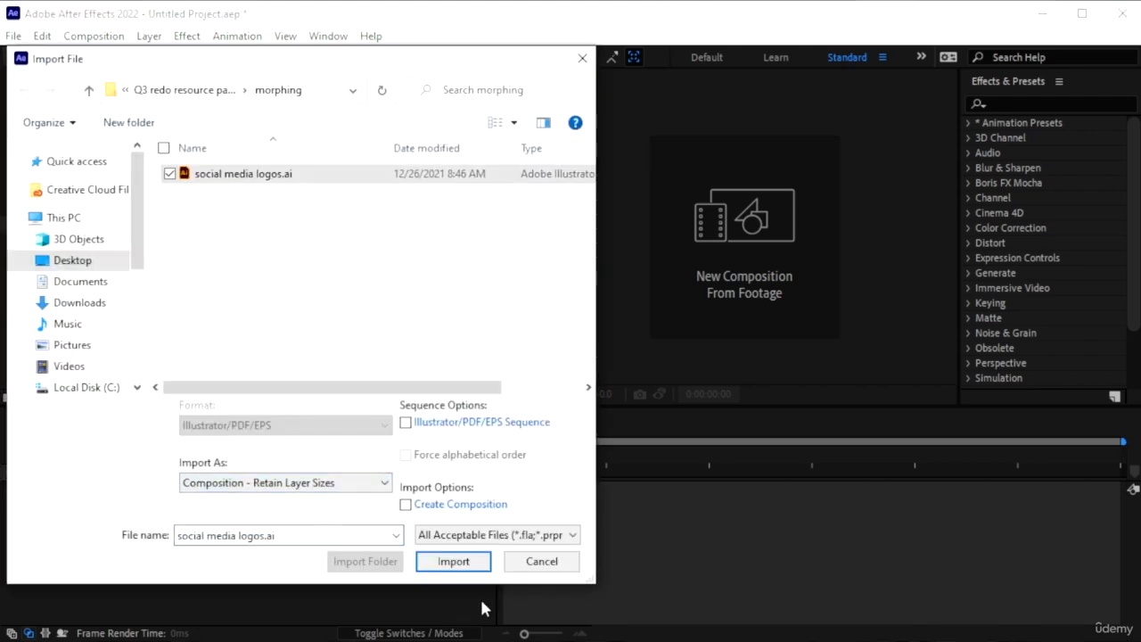
{"action": "left_click", "coordinate": [453, 562]}
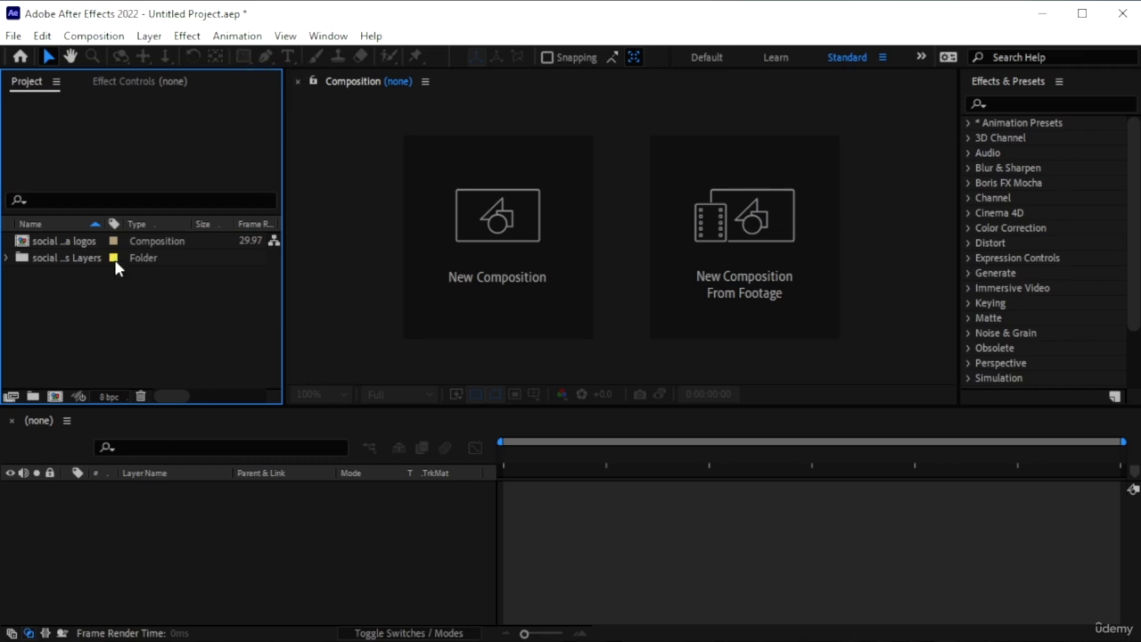
- Create a composition named morph with the HDTV 1080 29.97 preset and a 10-second duration, and fit it in the viewer
{"action": "left_click", "coordinate": [53, 396]}
{"action": "type", "text": "morph"}
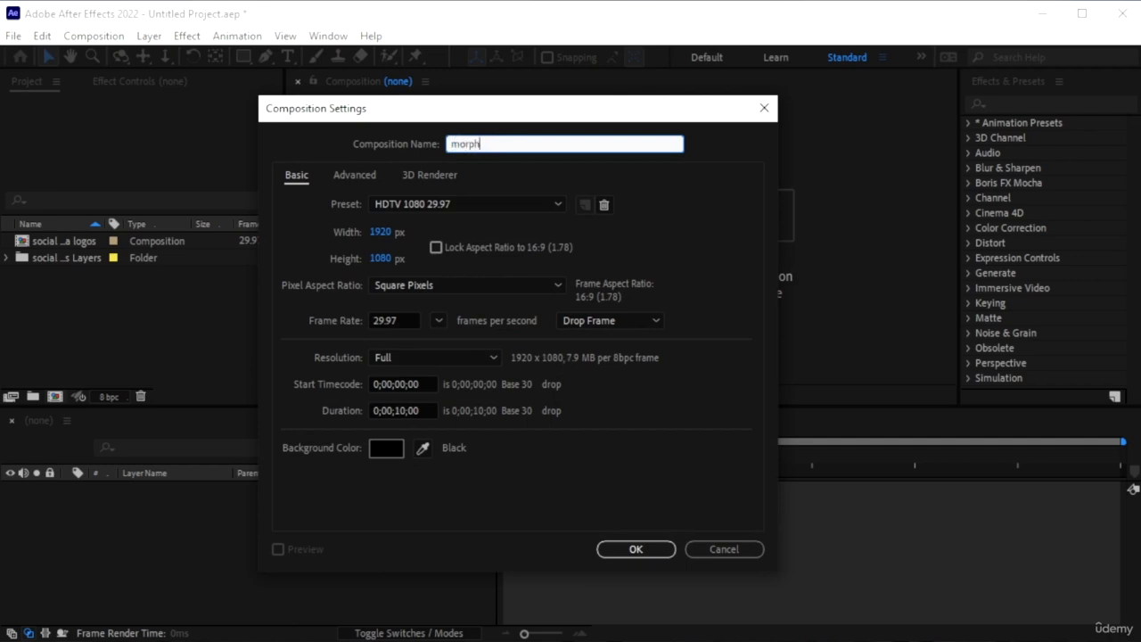
{"action": "key", "text": "Return"}
{"action": "left_click", "coordinate": [312, 393]}
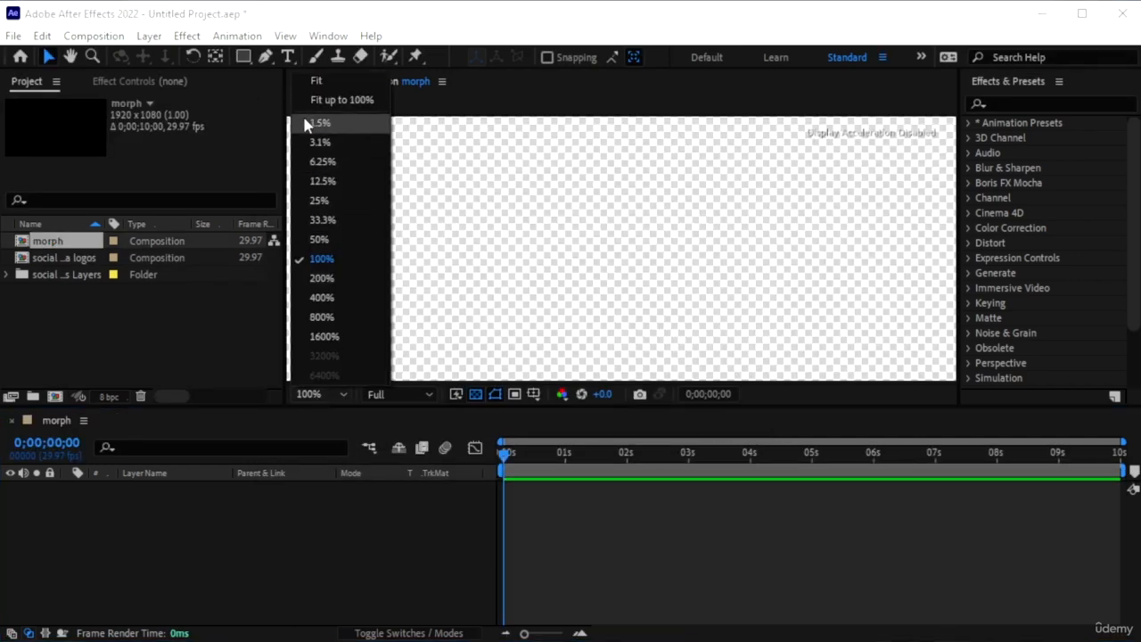
{"action": "left_click", "coordinate": [326, 84]}
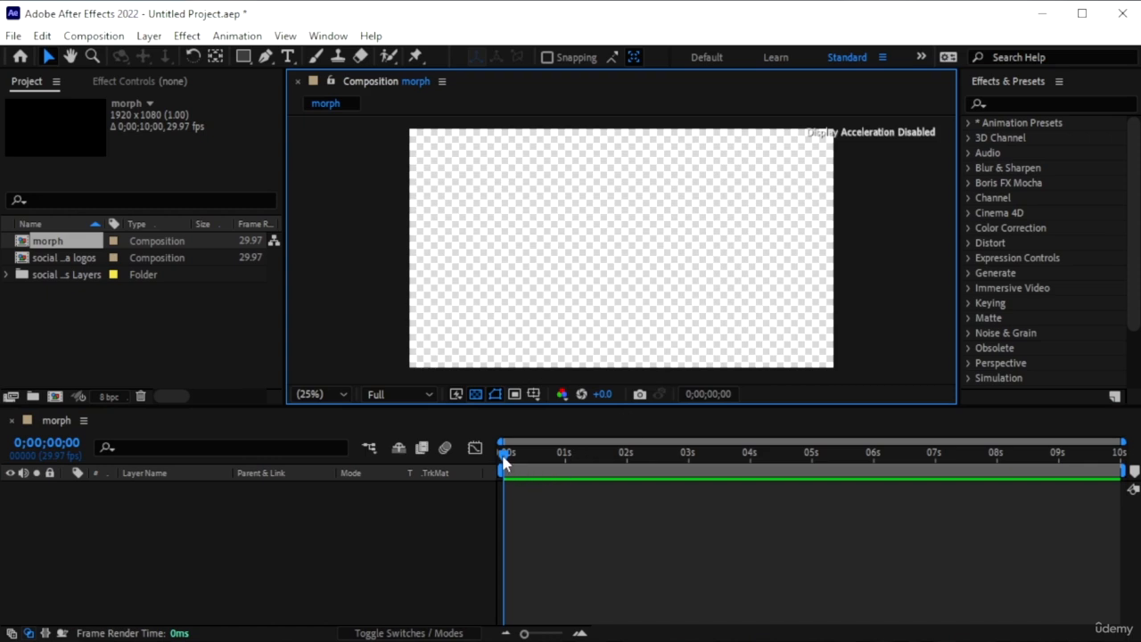
{"action": "left_click_drag", "start_coordinate": [505, 455], "coordinate": [436, 490]}
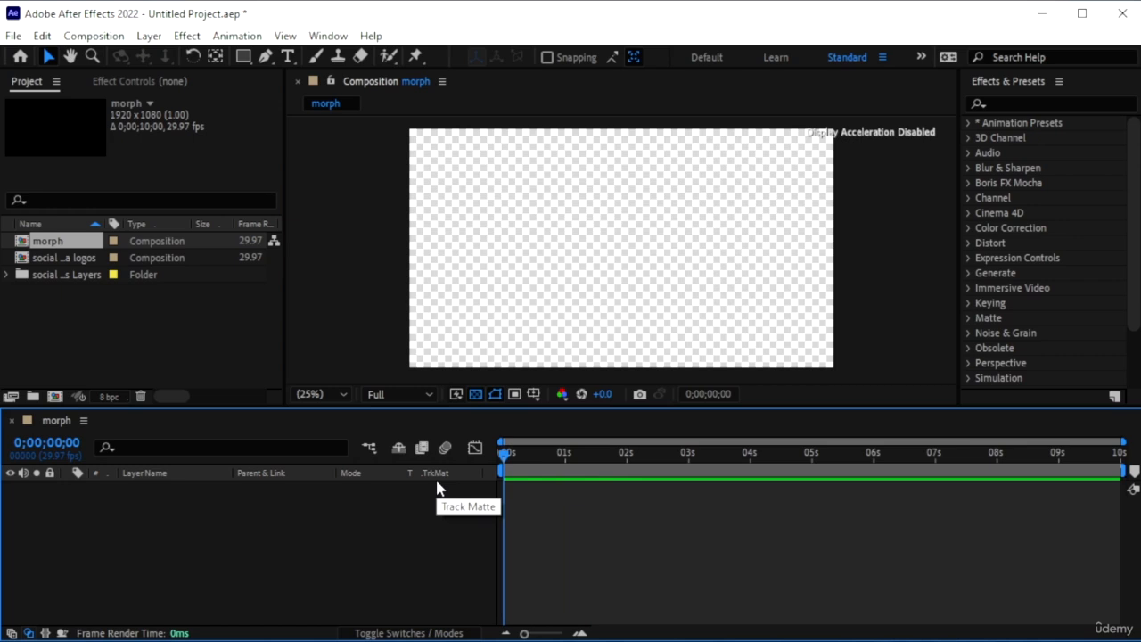
- Draw a filled rectangle without a stroke around the middle of the morph composition as a new shape layer, then deselect it
{"action": "left_click", "coordinate": [243, 56]}
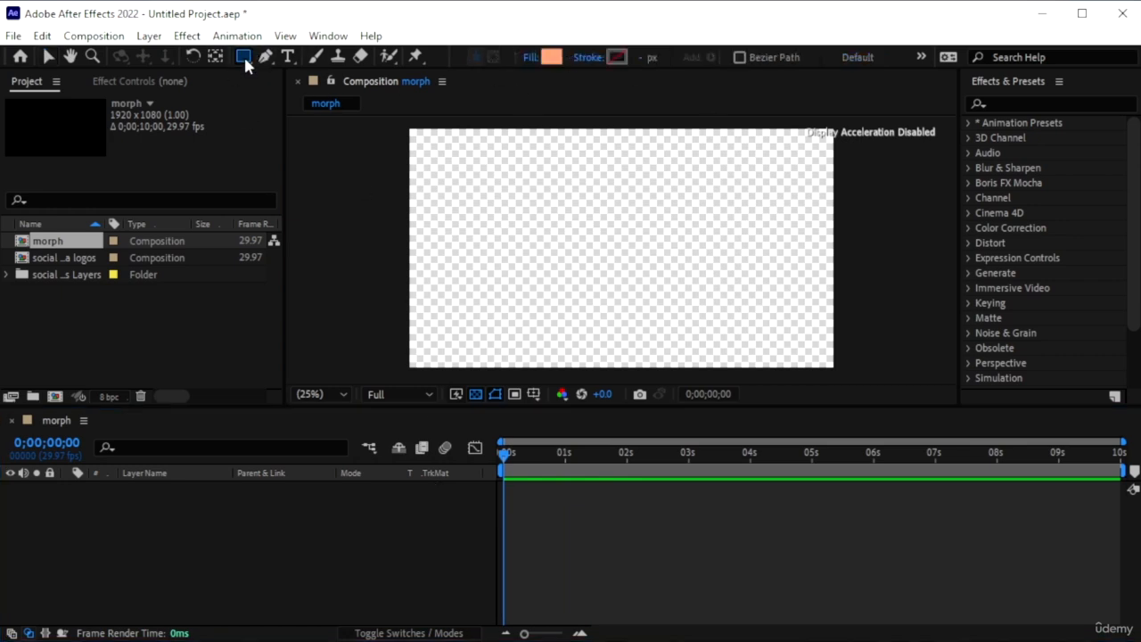
{"action": "mouse_move", "coordinate": [541, 183]}
{"action": "left_mouse_down"}
{"action": "mouse_move", "coordinate": [637, 262]}
{"action": "mouse_move", "coordinate": [737, 316]}
{"action": "mouse_move", "coordinate": [750, 310]}
{"action": "left_mouse_up"}
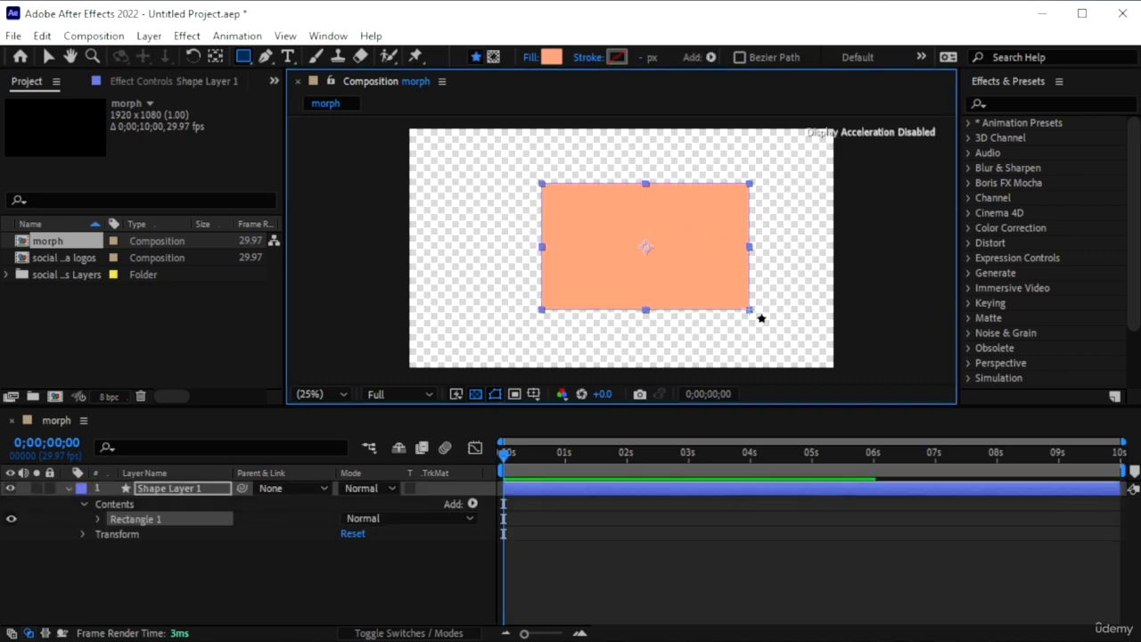
{"action": "left_click", "coordinate": [189, 569]}
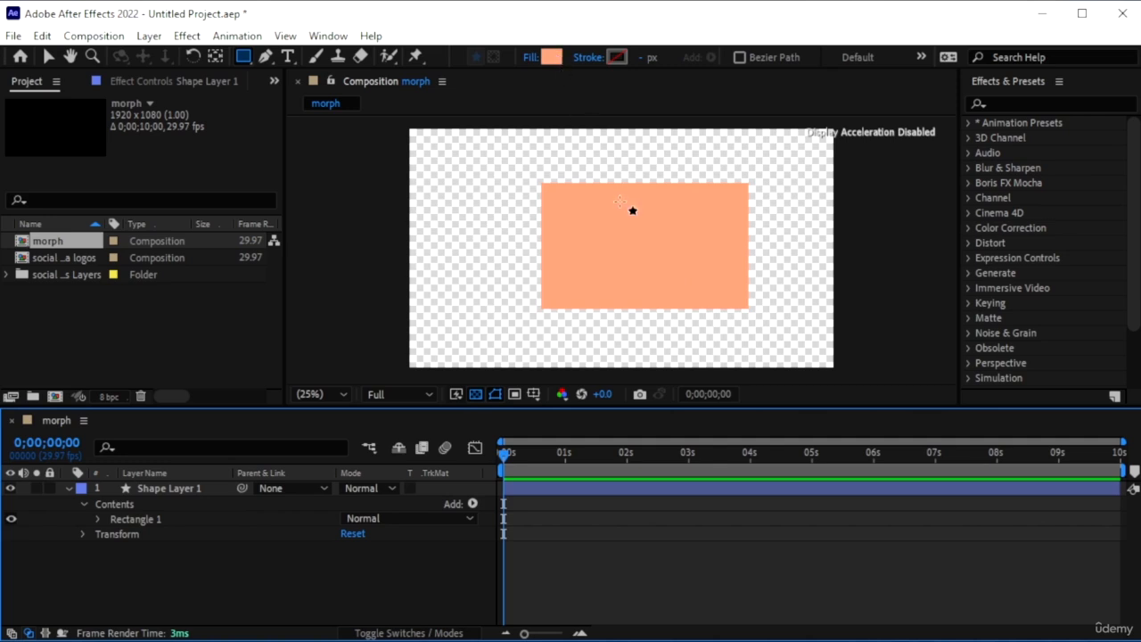
- Draw a nearly circular ellipse over the rectangle on a separate shape layer, keeping the FFA07A fill colour
{"action": "left_click", "coordinate": [241, 57]}
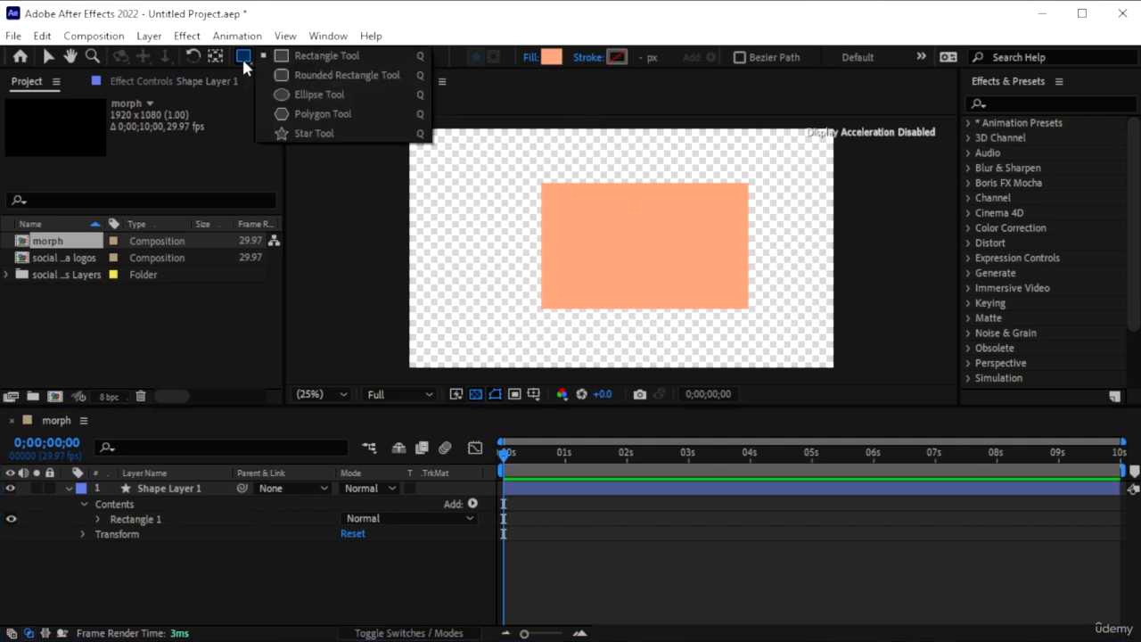
{"action": "left_click", "coordinate": [321, 94]}
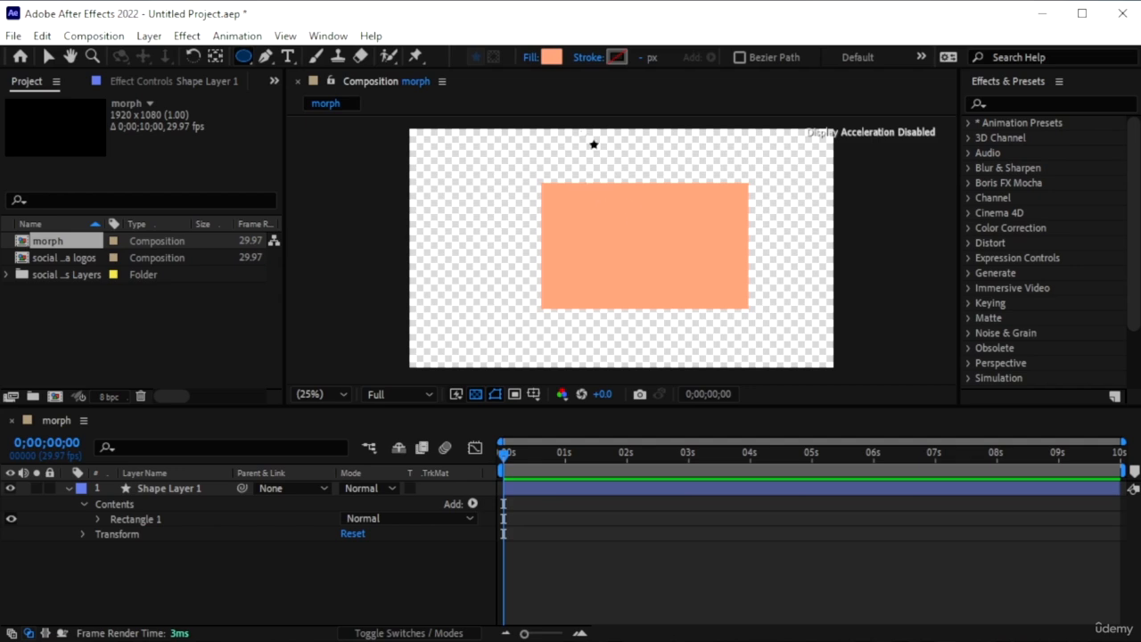
{"action": "left_click", "coordinate": [600, 196]}
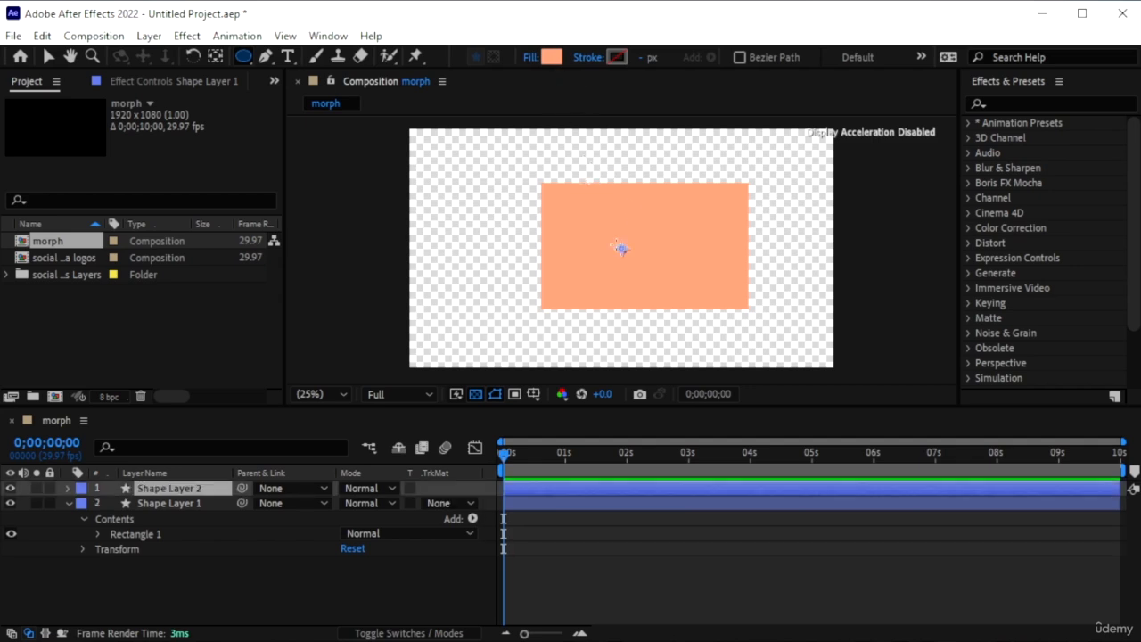
{"action": "left_click_drag", "start_coordinate": [587, 186], "coordinate": [722, 312]}
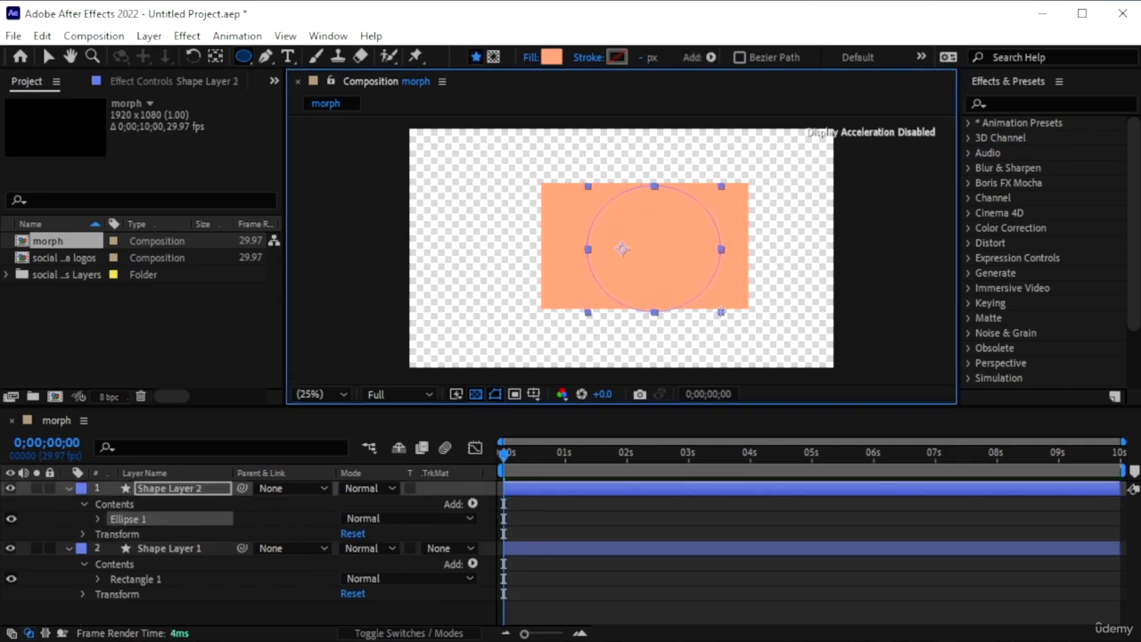
{"action": "left_click", "coordinate": [551, 56]}
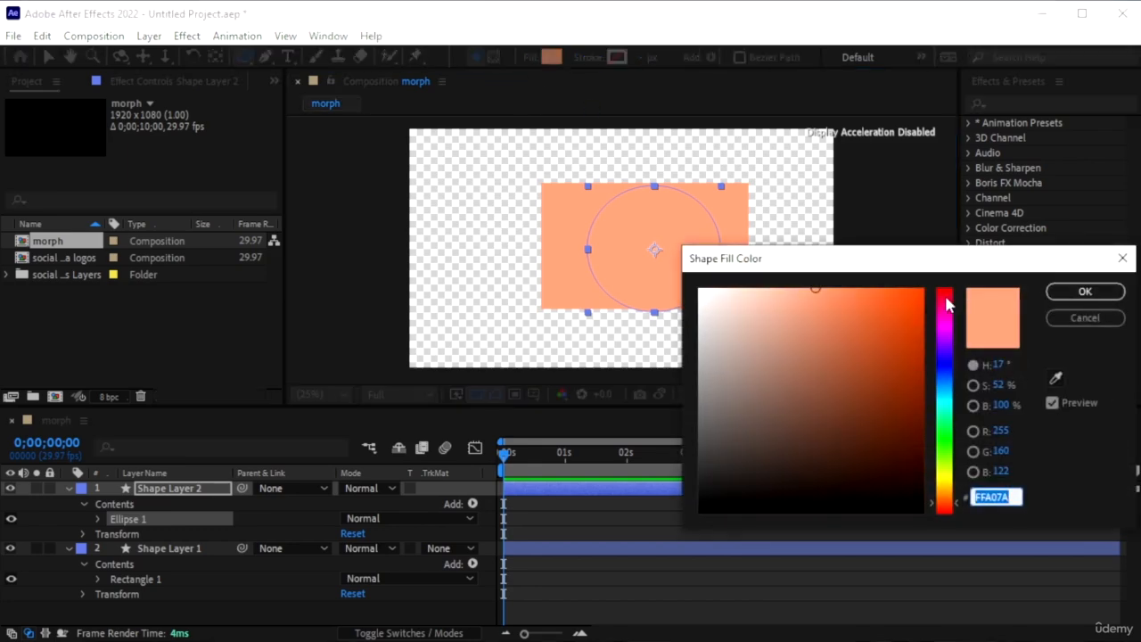
{"action": "left_click", "coordinate": [1062, 299]}
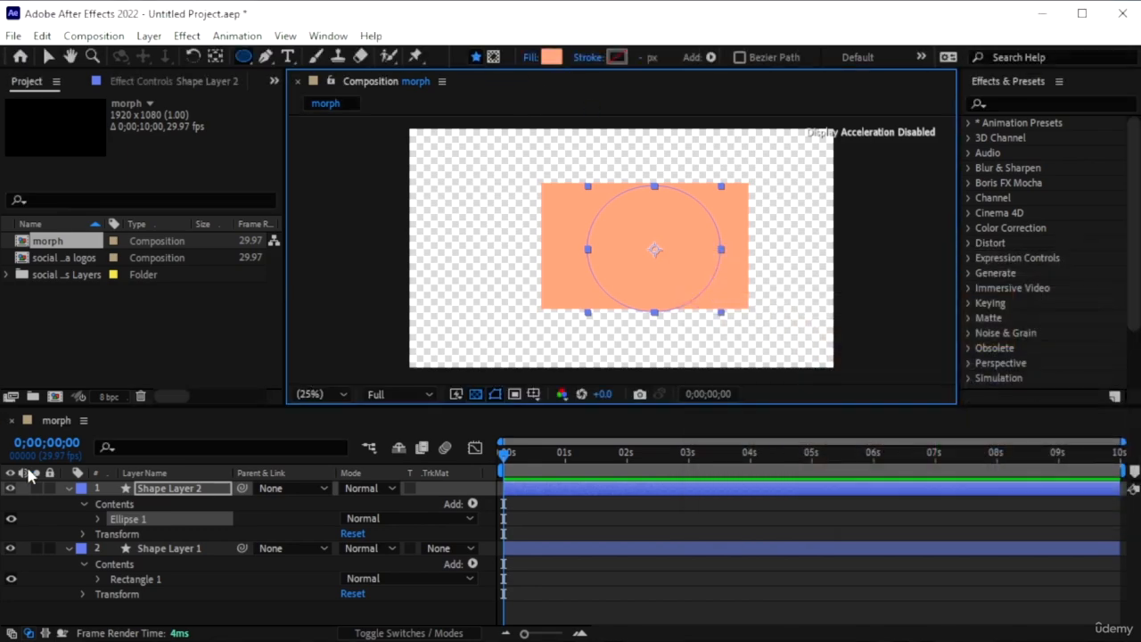
- Reposition the ellipse and the rectangle with the Selection tool so both sit roughly centred in the composition, one over the other
{"action": "left_click", "coordinate": [48, 56]}
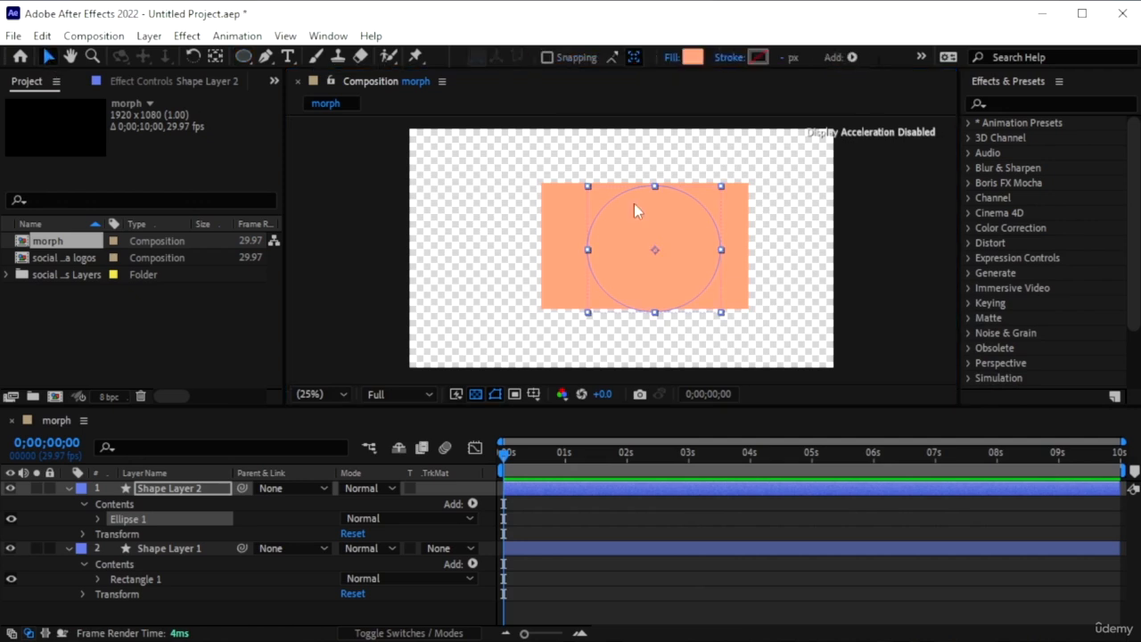
{"action": "left_click", "coordinate": [163, 504]}
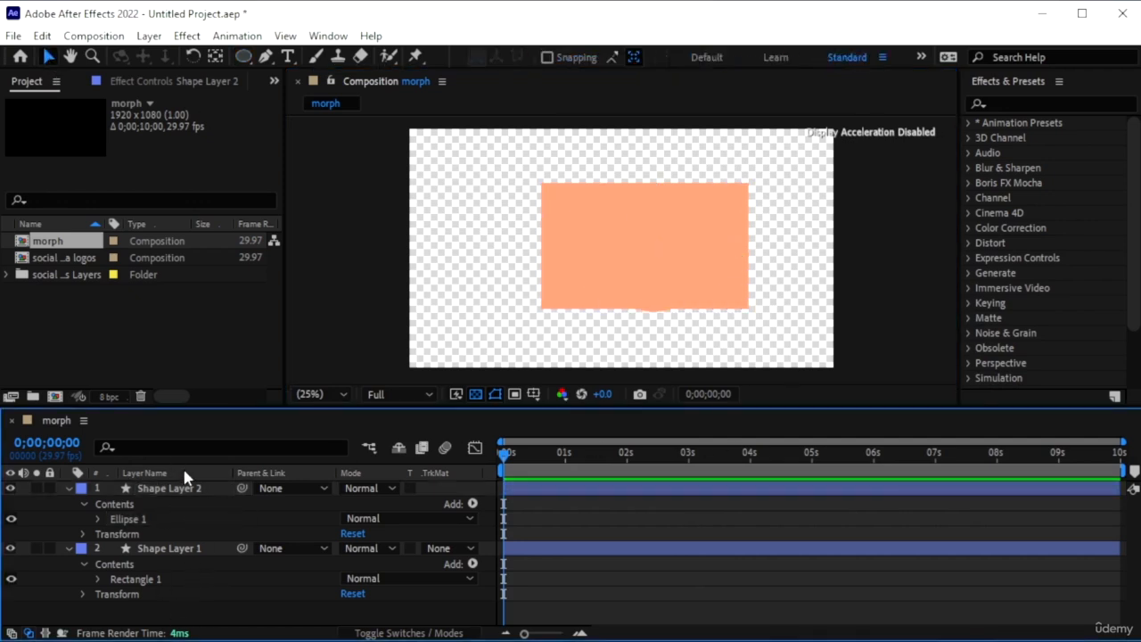
{"action": "left_click_drag", "start_coordinate": [675, 257], "coordinate": [632, 254]}
{"action": "left_click", "coordinate": [739, 290]}
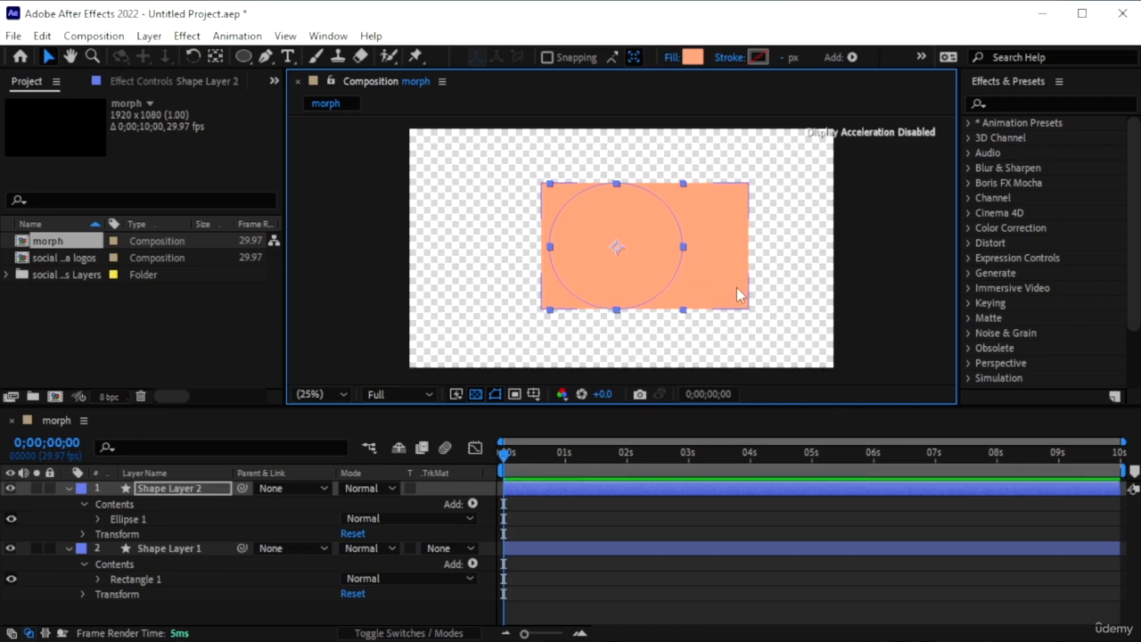
{"action": "left_click_drag", "start_coordinate": [737, 274], "coordinate": [711, 273]}
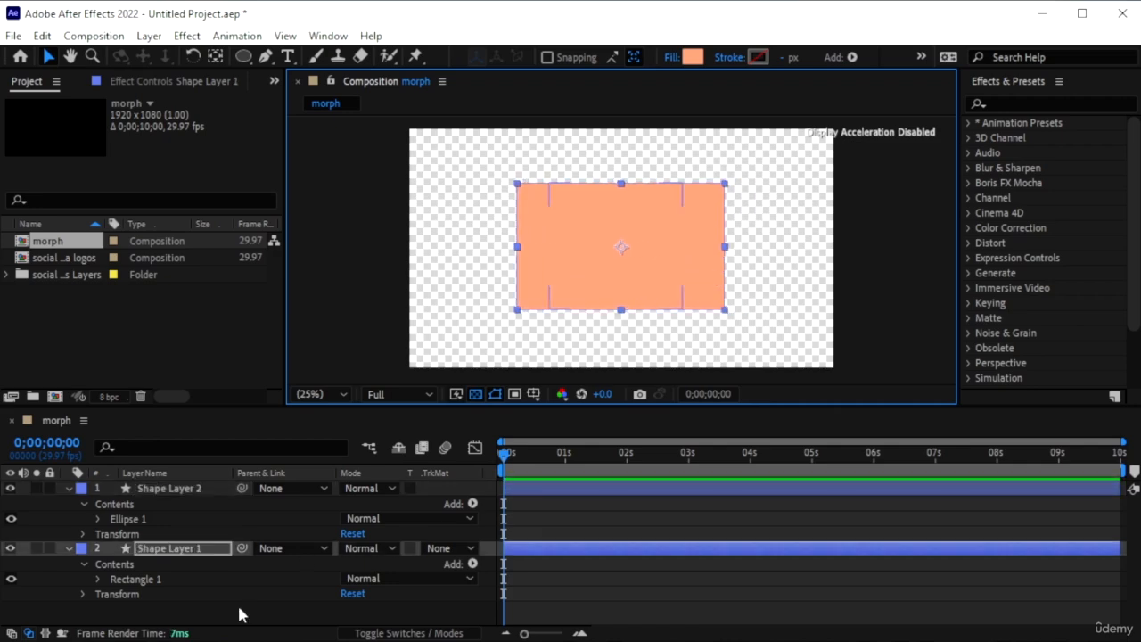
- Rename the shape layer containing the rectangle to rectangle
{"action": "right_click", "coordinate": [149, 550]}
{"action": "left_click", "coordinate": [237, 507]}
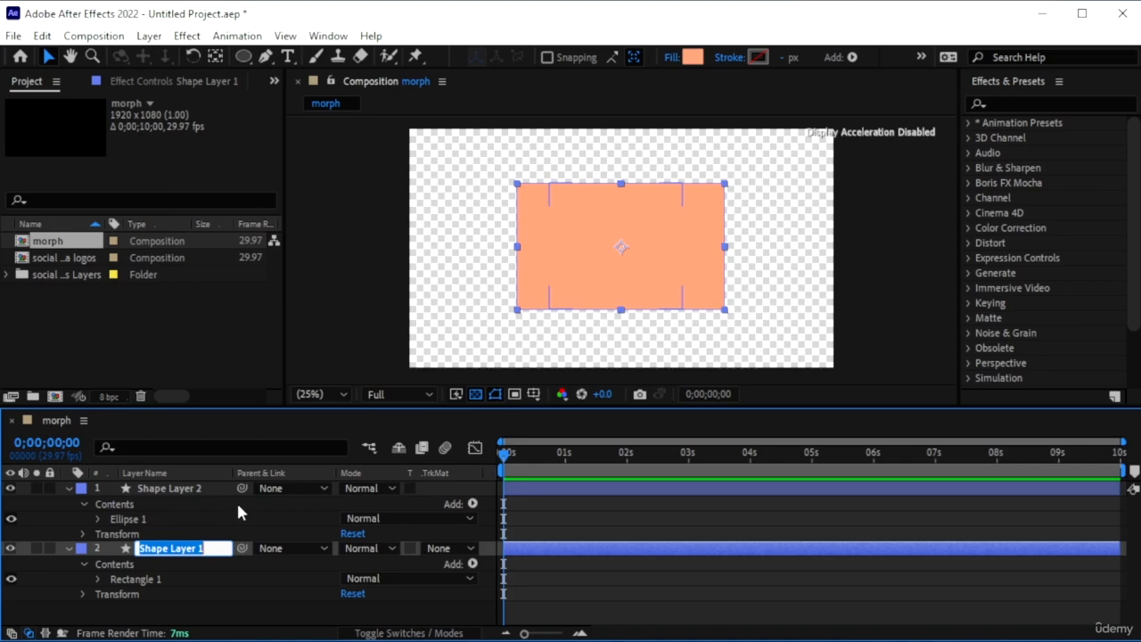
{"action": "type", "text": "rectangle"}
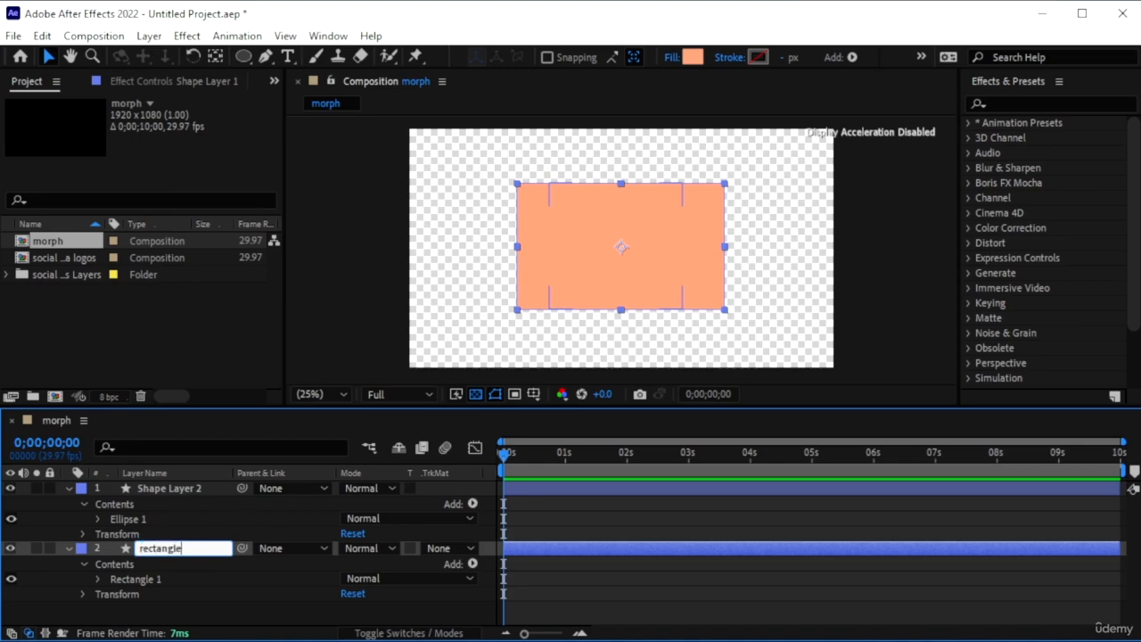
{"action": "key", "text": "Return"}
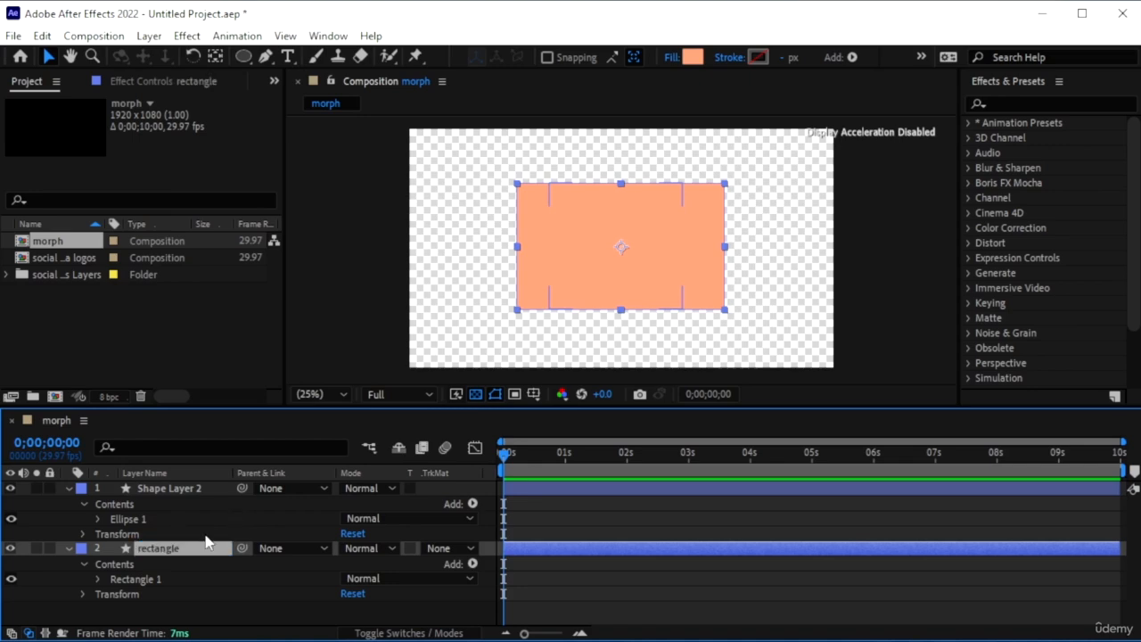
- Rename the shape layer containing the ellipse to circle
{"action": "left_click", "coordinate": [163, 492]}
{"action": "right_click", "coordinate": [164, 495]}
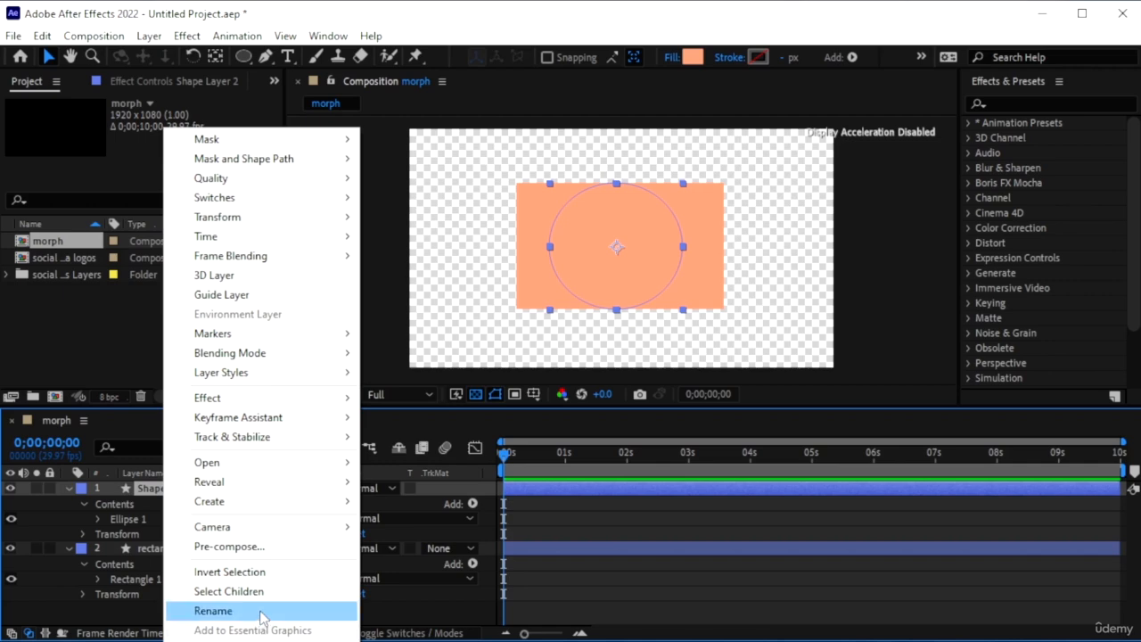
{"action": "left_click", "coordinate": [261, 613]}
{"action": "type", "text": "circle"}
{"action": "key", "text": "Return"}
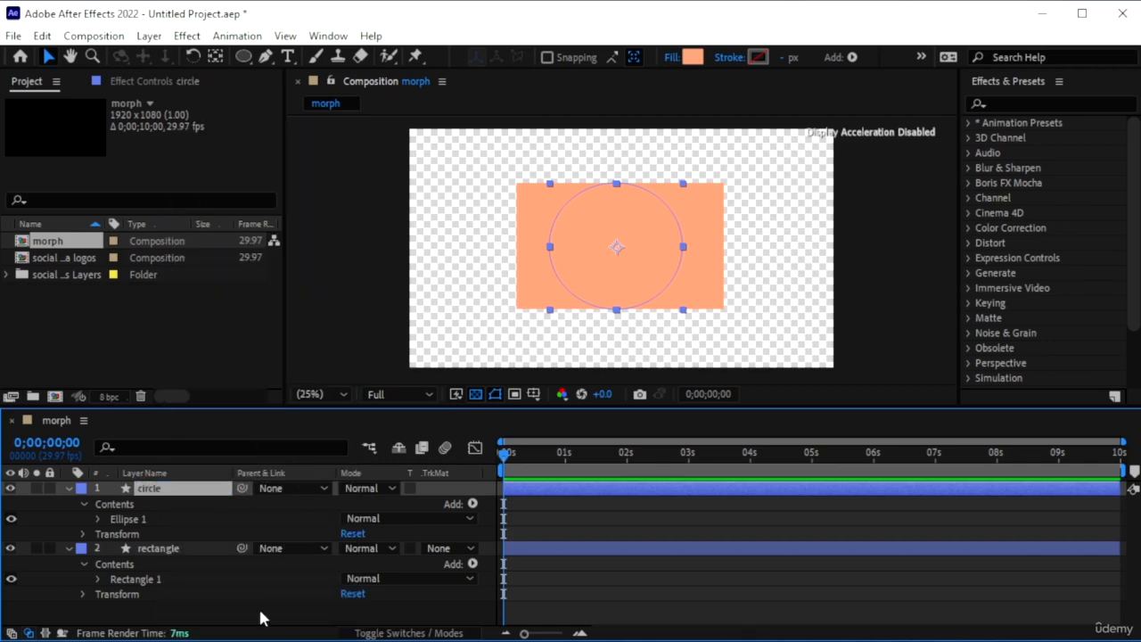
- Hide the rectangle layer and convert the circle layer's ellipse path to a Bezier path
{"action": "left_click", "coordinate": [11, 548]}
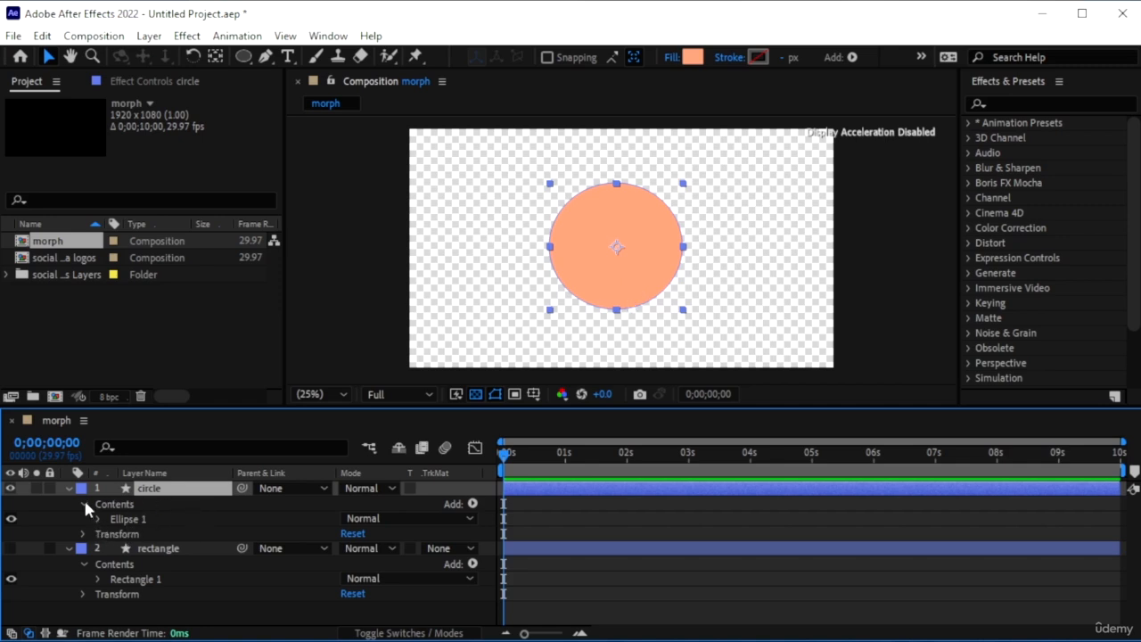
{"action": "left_click", "coordinate": [99, 518]}
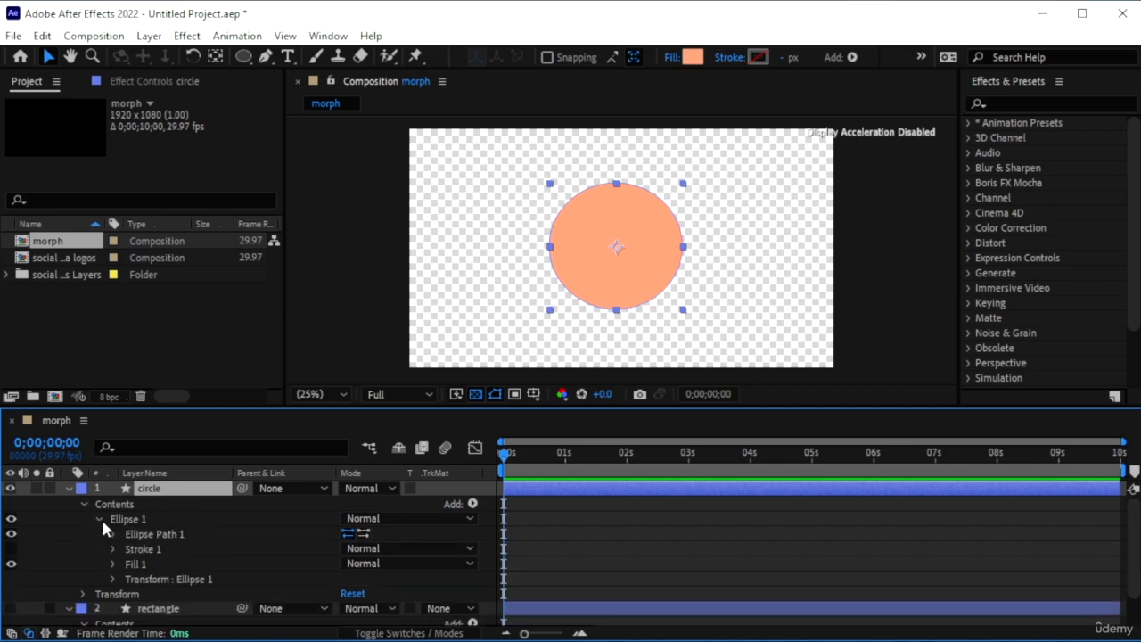
{"action": "left_click", "coordinate": [151, 532]}
{"action": "right_click", "coordinate": [169, 540]}
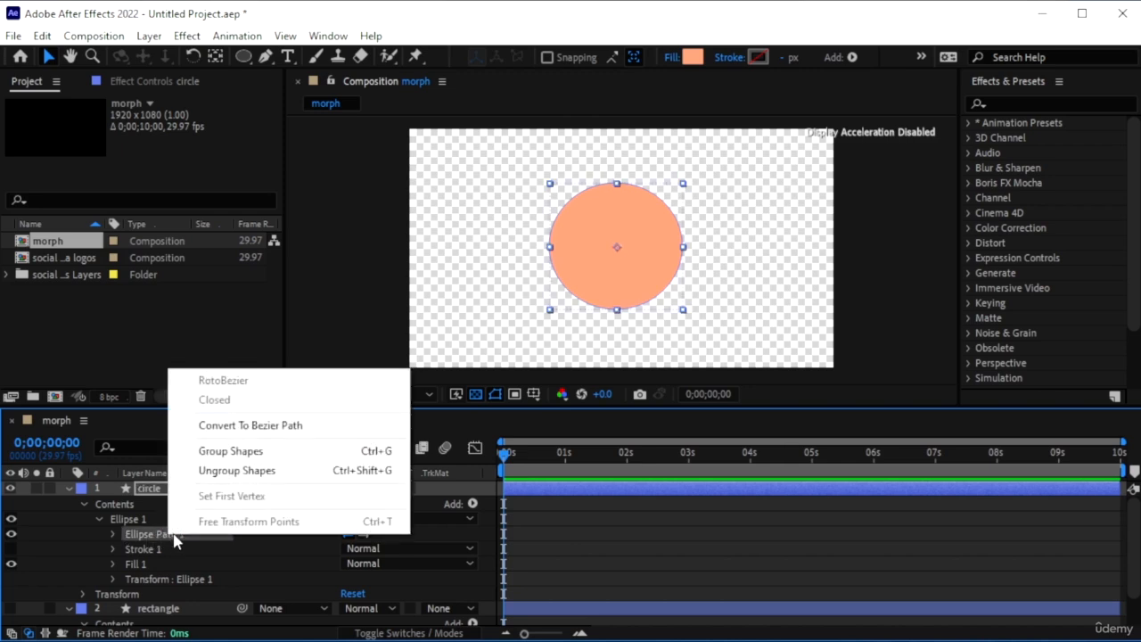
{"action": "left_click", "coordinate": [273, 425]}
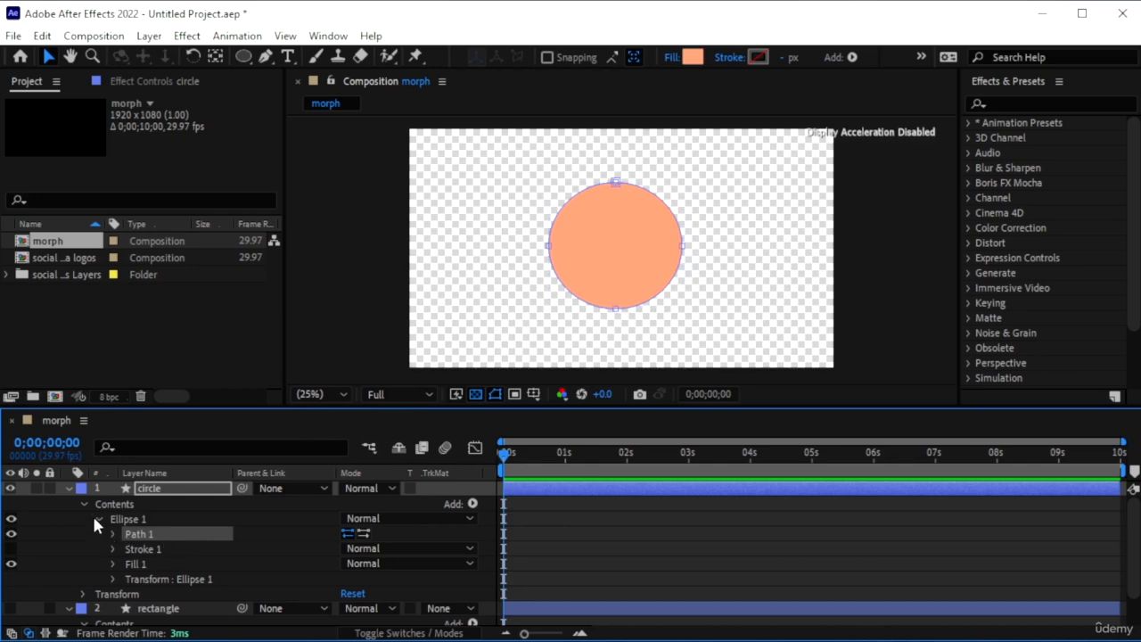
- Add a keyframe for the circle layer's Path property at 0;00;01;00, with the timeline zoomed in on the first seconds
{"action": "left_click", "coordinate": [113, 534]}
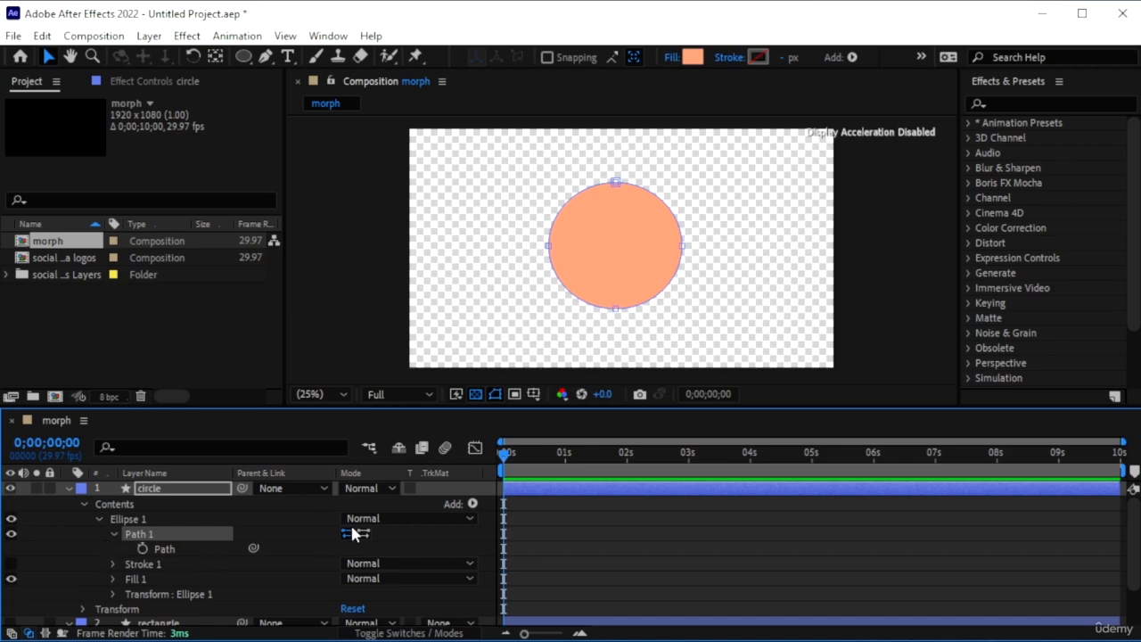
{"action": "scroll", "coordinate": [352, 501], "scroll_direction": "down", "scroll_amount": 1}
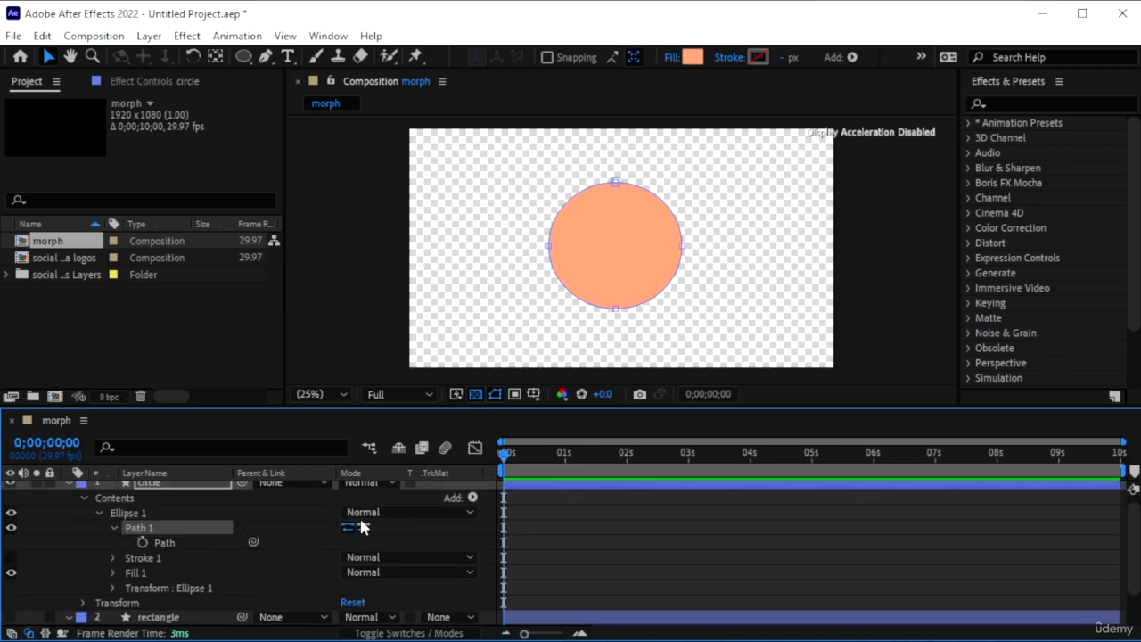
{"action": "left_click_drag", "start_coordinate": [505, 456], "coordinate": [559, 455]}
{"action": "left_click_drag", "start_coordinate": [1122, 443], "coordinate": [719, 455]}
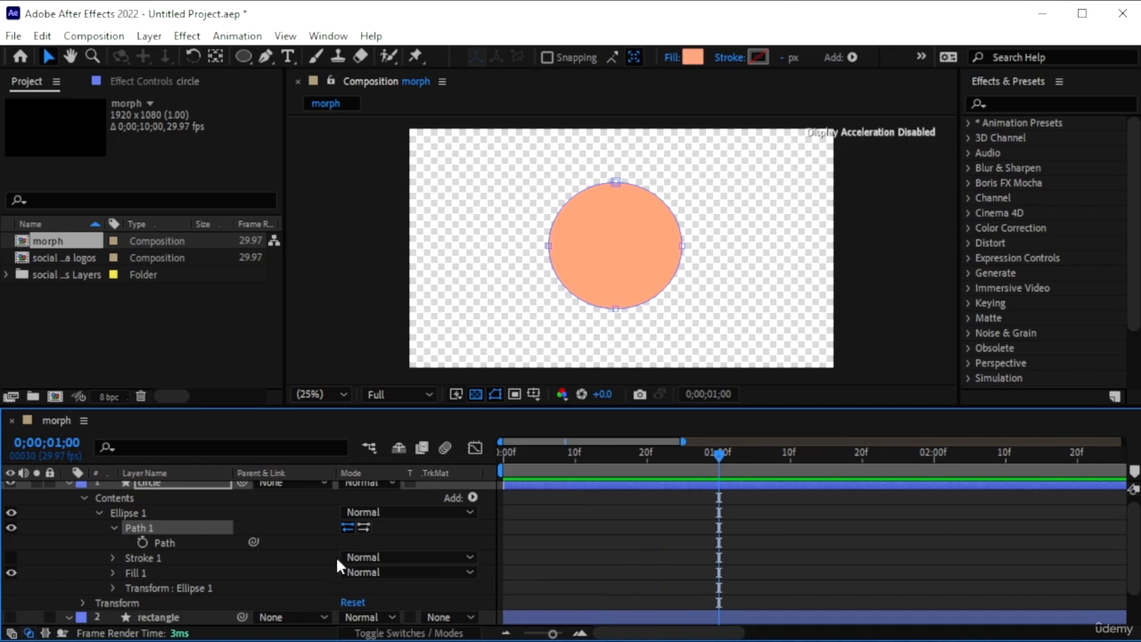
{"action": "left_click", "coordinate": [142, 542]}
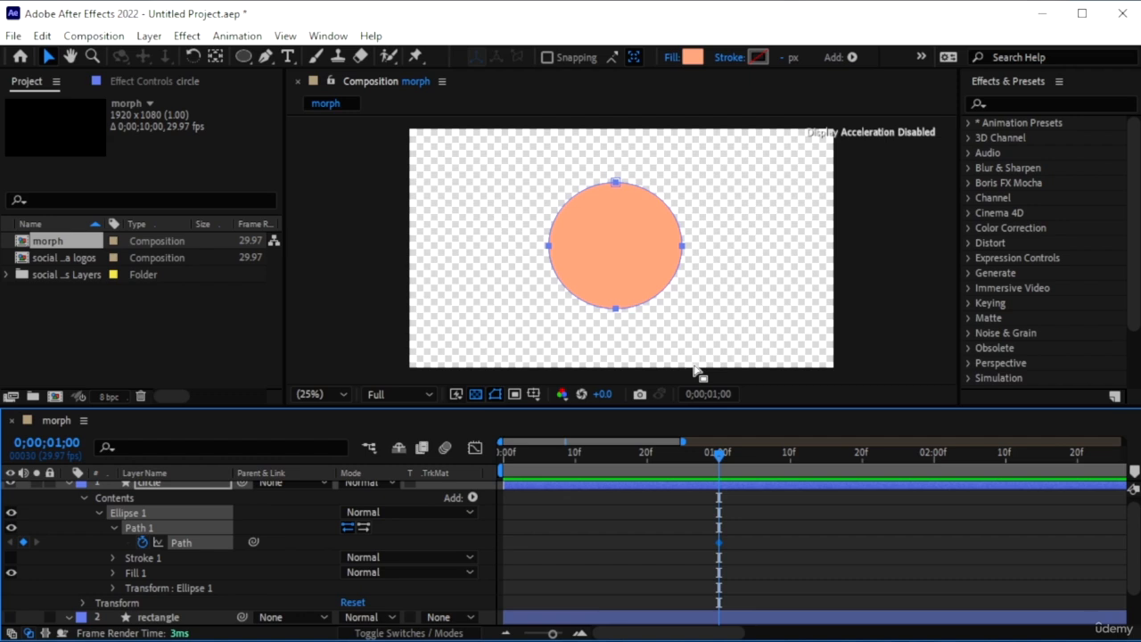
- Convert the rectangle layer's Rectangle Path 1 to a Bezier path
{"action": "scroll", "coordinate": [165, 508], "scroll_direction": "down", "scroll_amount": 3}
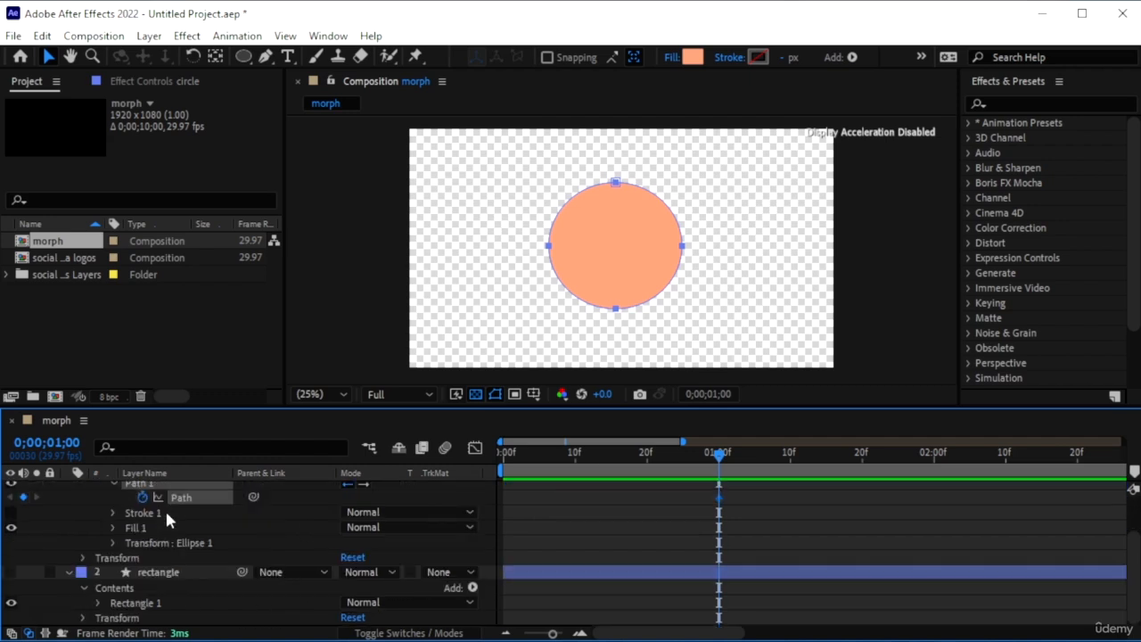
{"action": "left_click", "coordinate": [159, 572]}
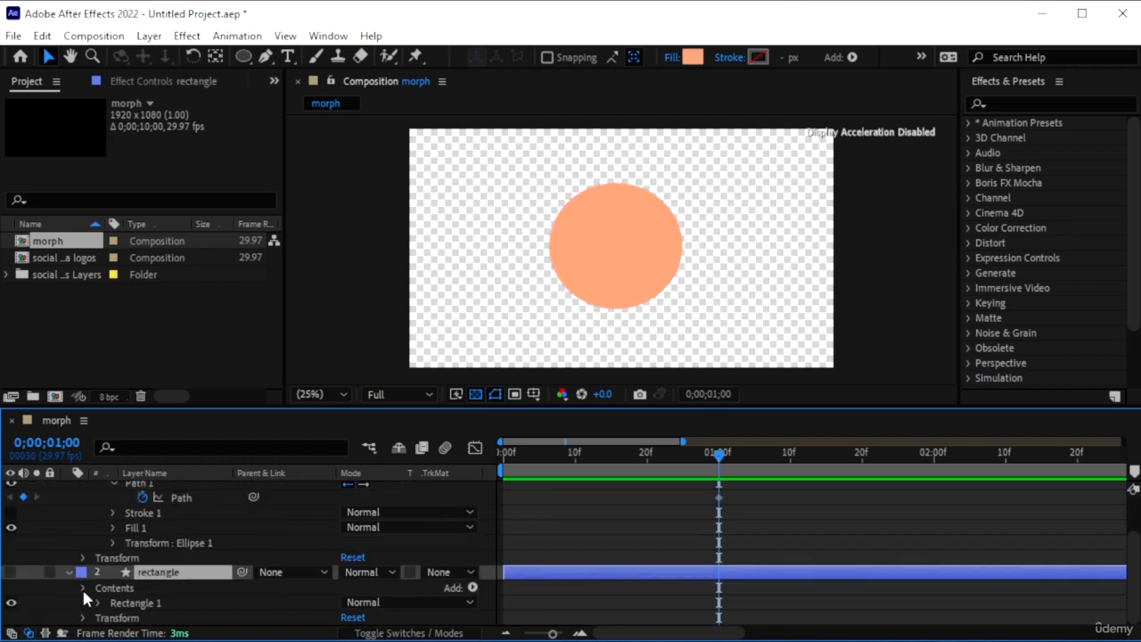
{"action": "scroll", "coordinate": [71, 596], "scroll_direction": "up", "scroll_amount": 3}
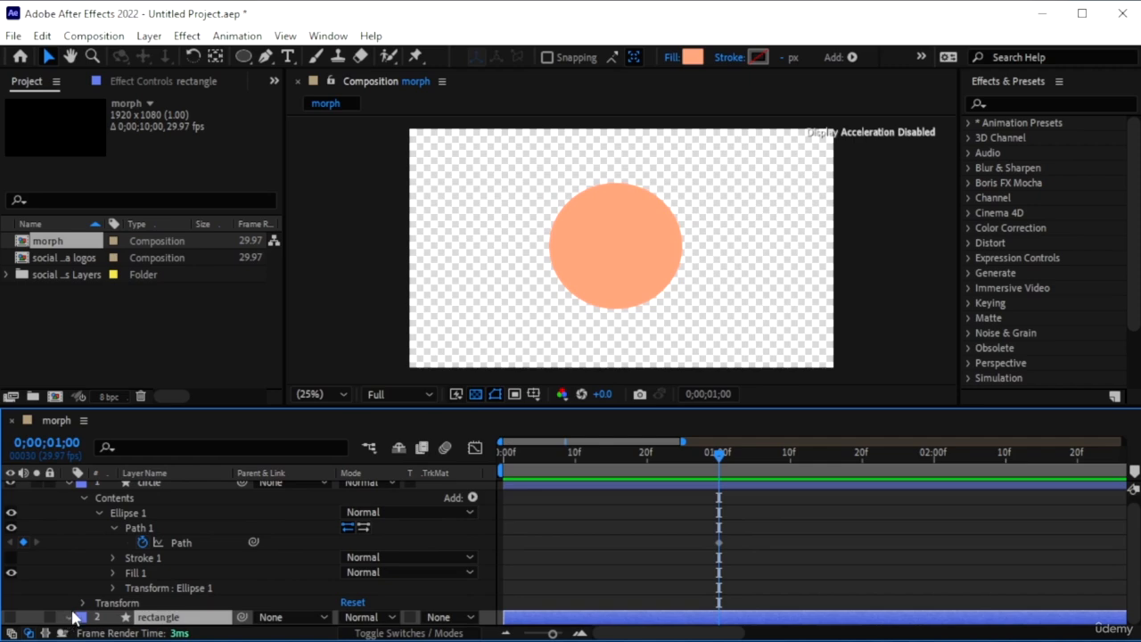
{"action": "left_click", "coordinate": [67, 617]}
{"action": "left_click", "coordinate": [83, 603]}
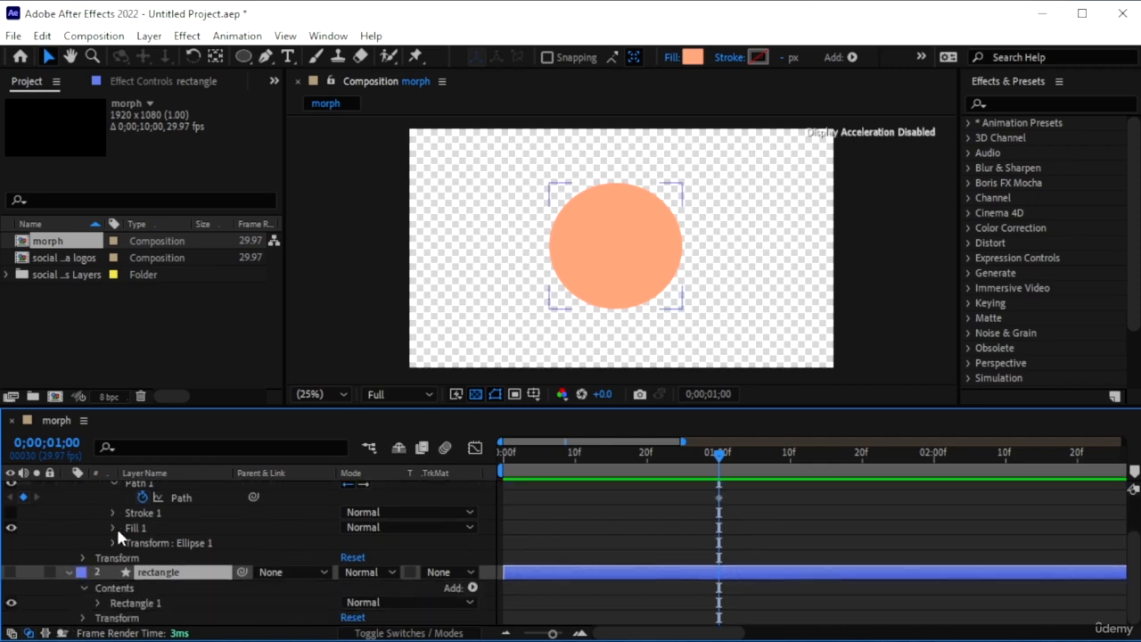
{"action": "scroll", "coordinate": [101, 597], "scroll_direction": "down", "scroll_amount": 1}
{"action": "left_click", "coordinate": [99, 602]}
{"action": "scroll", "coordinate": [125, 561], "scroll_direction": "down", "scroll_amount": 4}
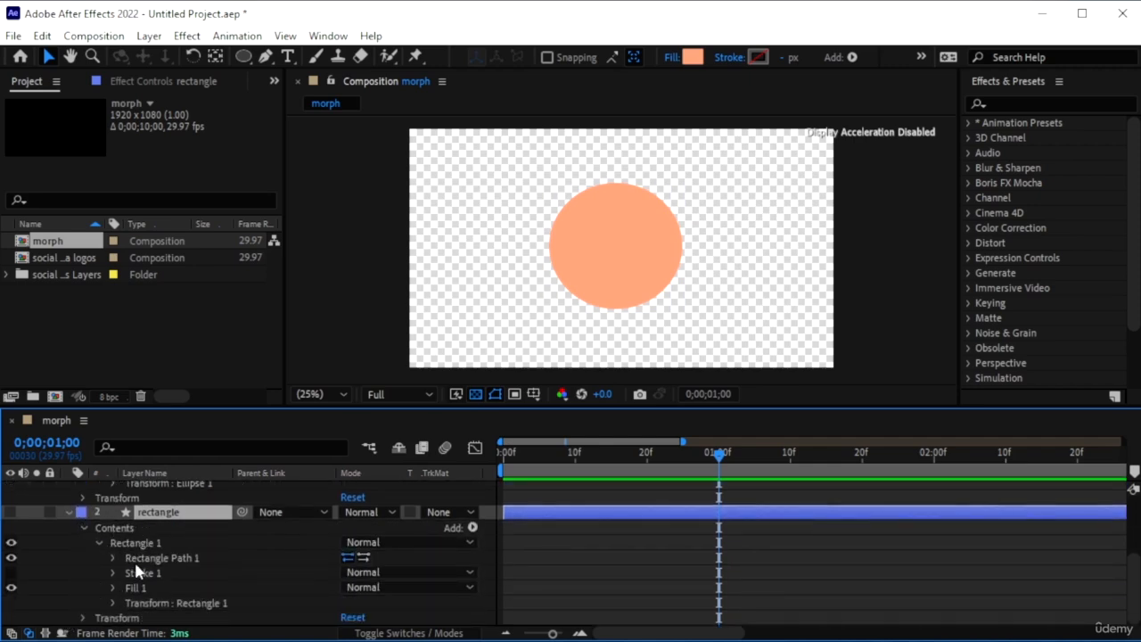
{"action": "left_click", "coordinate": [150, 559]}
{"action": "right_click", "coordinate": [174, 568]}
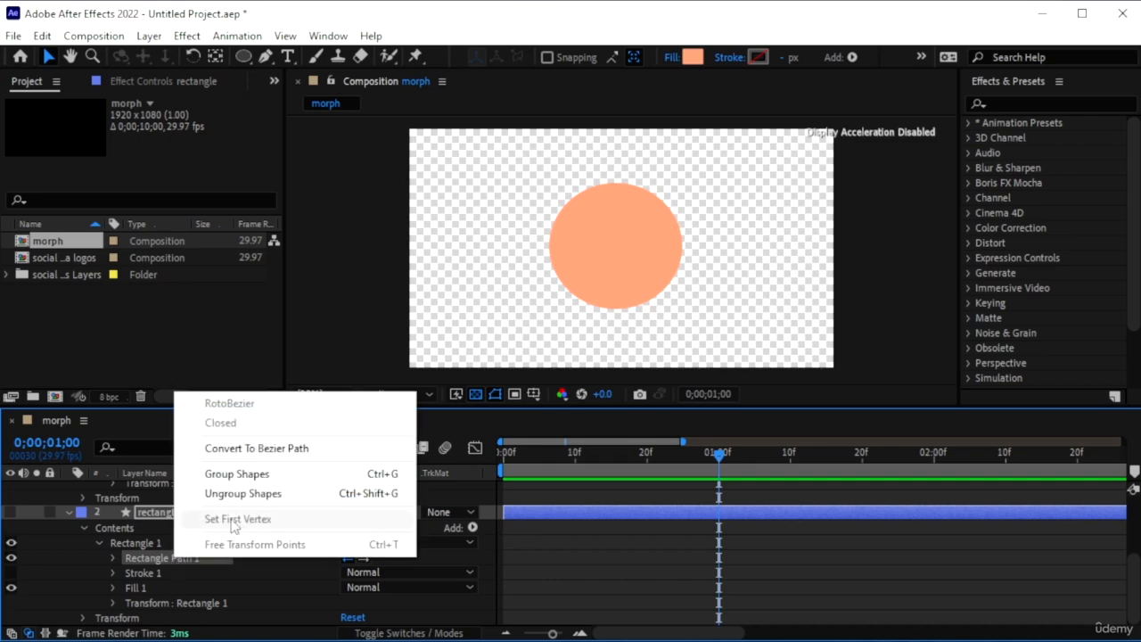
{"action": "left_click", "coordinate": [262, 449]}
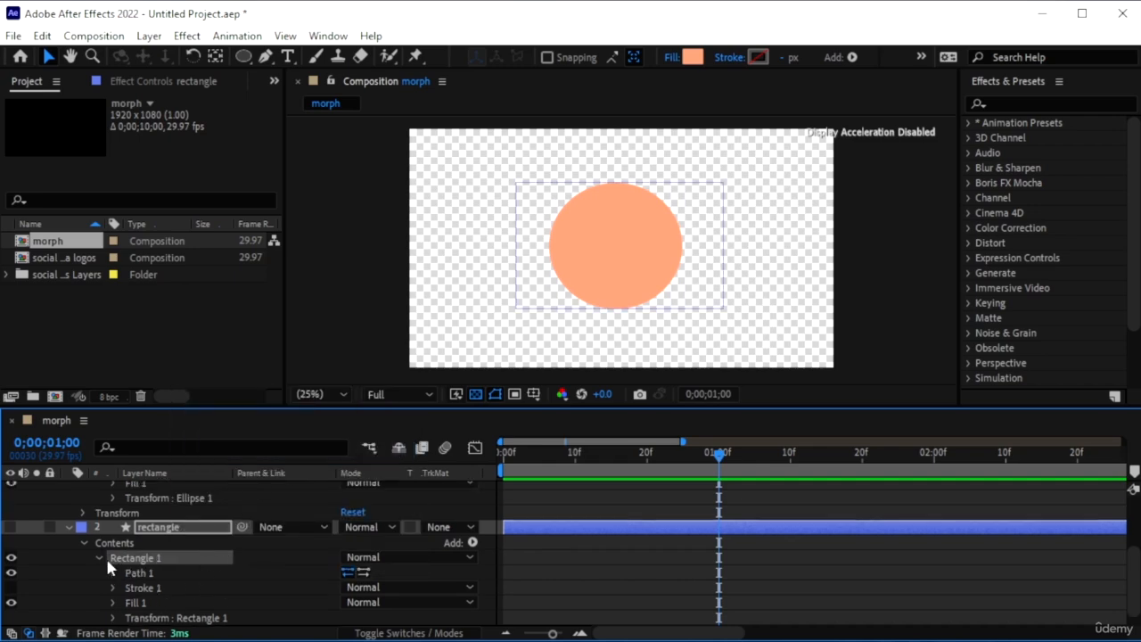
- Copy the rectangle layer's Path and paste it into the circle layer's Path as a second keyframe just after 0;00;01;00
{"action": "left_click", "coordinate": [113, 574]}
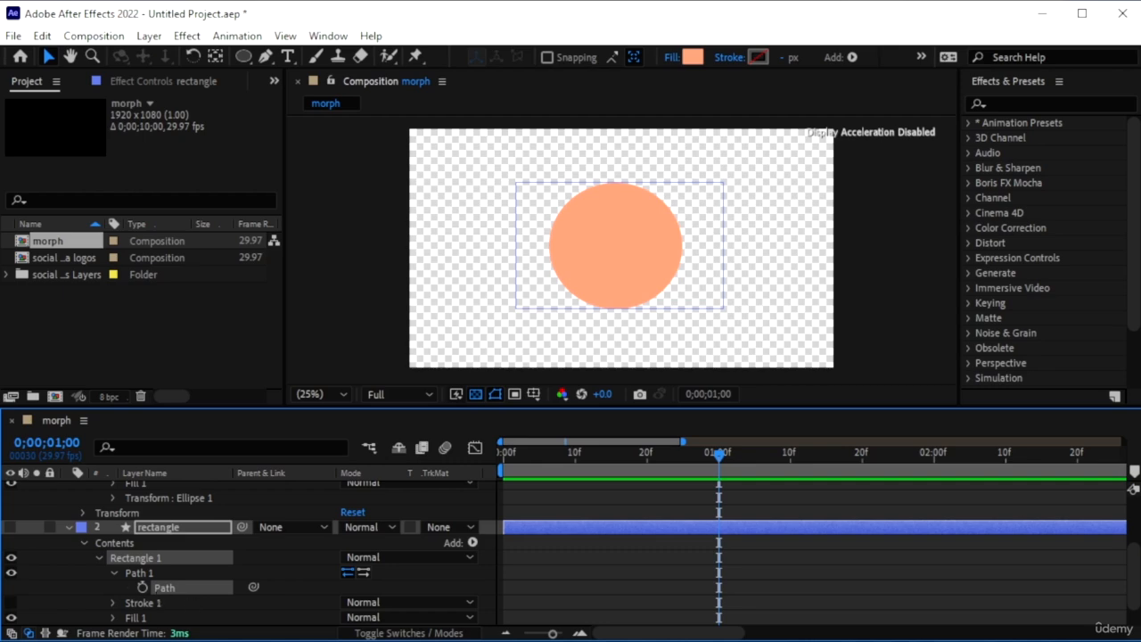
{"action": "scroll", "coordinate": [692, 566], "scroll_direction": "up", "scroll_amount": 4}
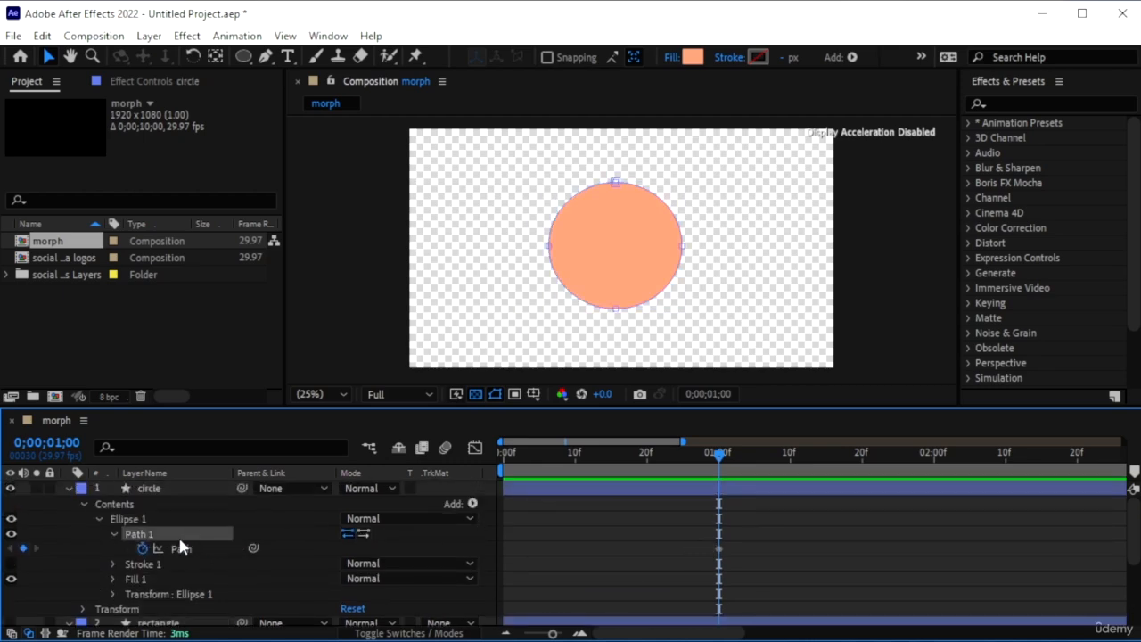
{"action": "left_click", "coordinate": [180, 546]}
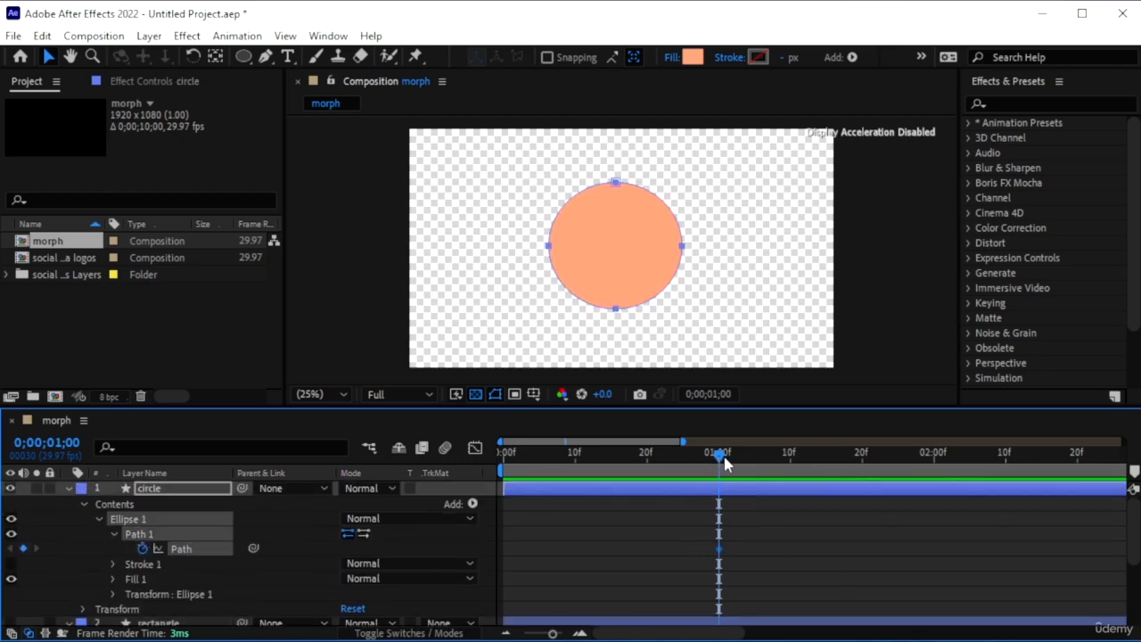
{"action": "left_click_drag", "start_coordinate": [719, 457], "coordinate": [684, 458]}
{"action": "key", "text": "ctrl+v"}
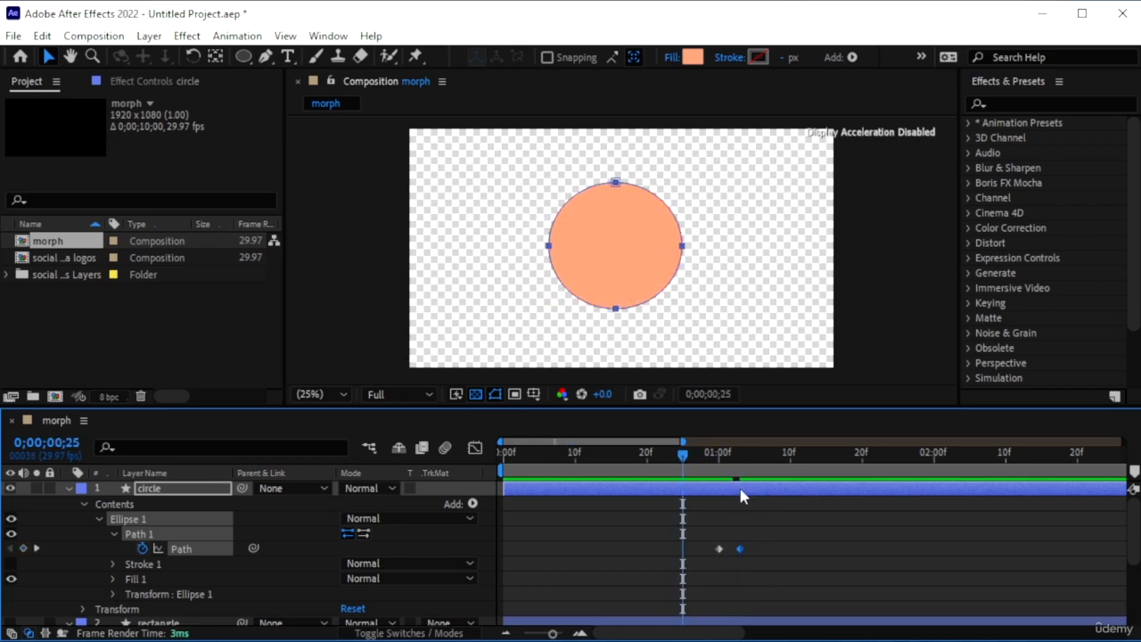
- Move the circle layer's second Path keyframe to about 0;00;01;16 and preview the morph
{"action": "key", "text": "space"}
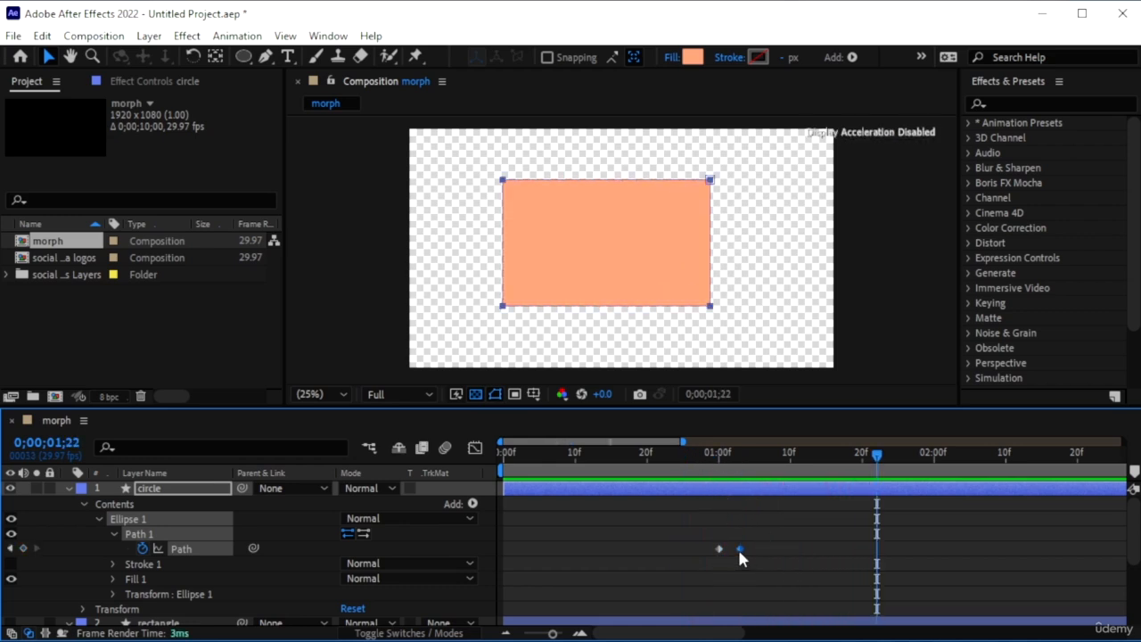
{"action": "left_click_drag", "start_coordinate": [739, 548], "coordinate": [840, 563]}
{"action": "left_click", "coordinate": [670, 454]}
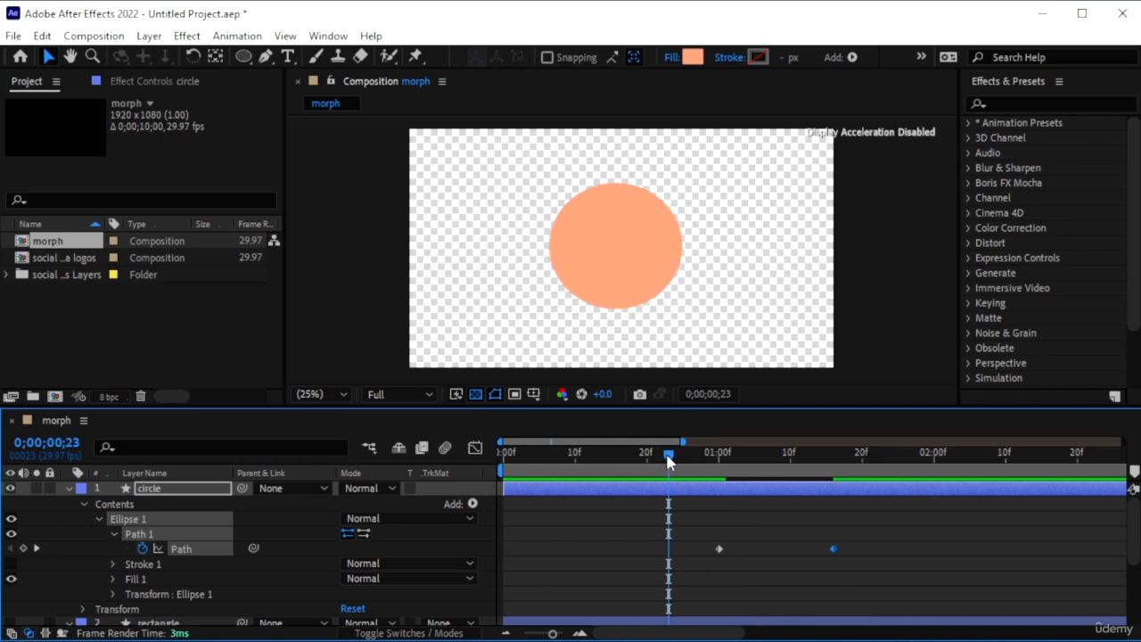
{"action": "key", "text": "space"}
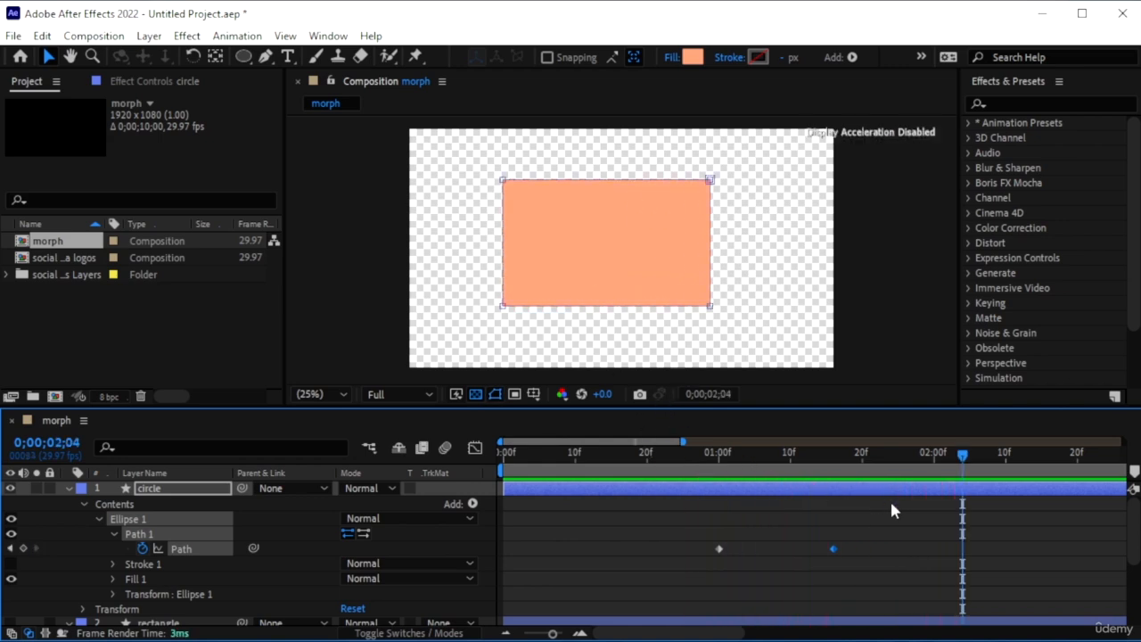
- Zoom the timeline out and replay the circle-to-rectangle morph several times from just before the first keyframe
{"action": "left_click_drag", "start_coordinate": [912, 458], "coordinate": [591, 452]}
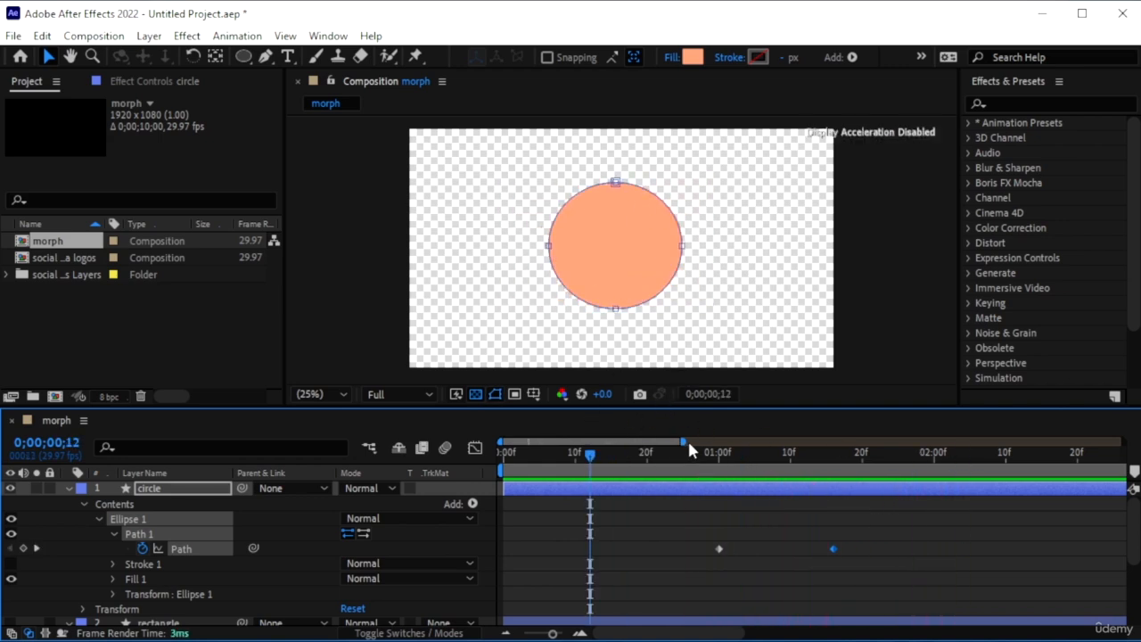
{"action": "left_click_drag", "start_coordinate": [688, 439], "coordinate": [857, 473]}
{"action": "key", "text": "space"}
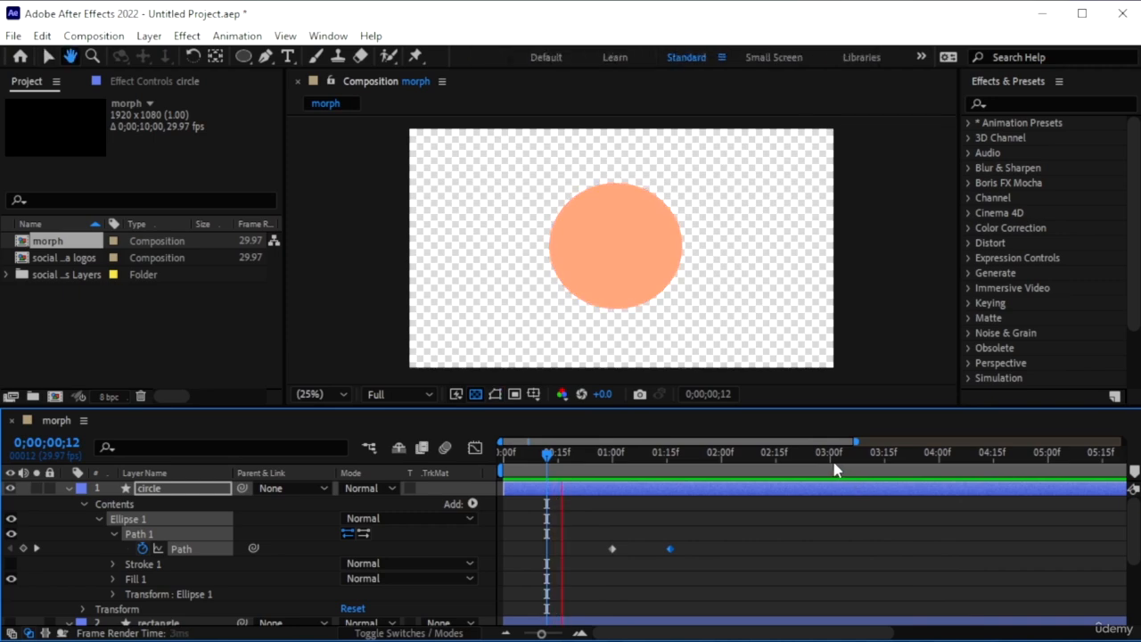
{"action": "key", "text": "space"}
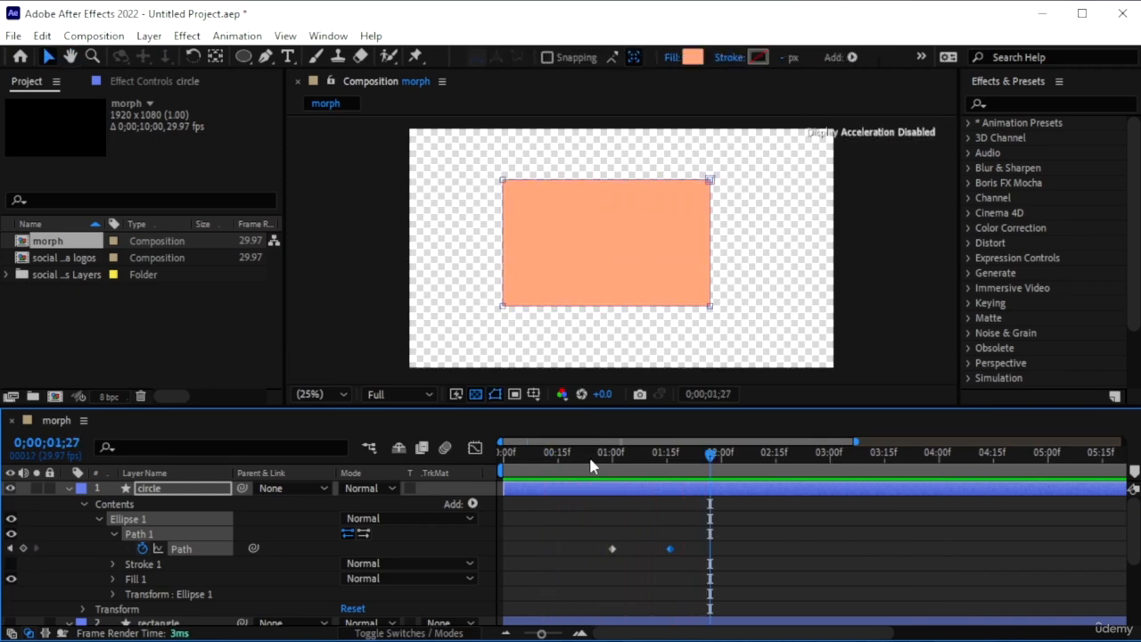
{"action": "left_click", "coordinate": [591, 461]}
{"action": "key", "text": "space"}
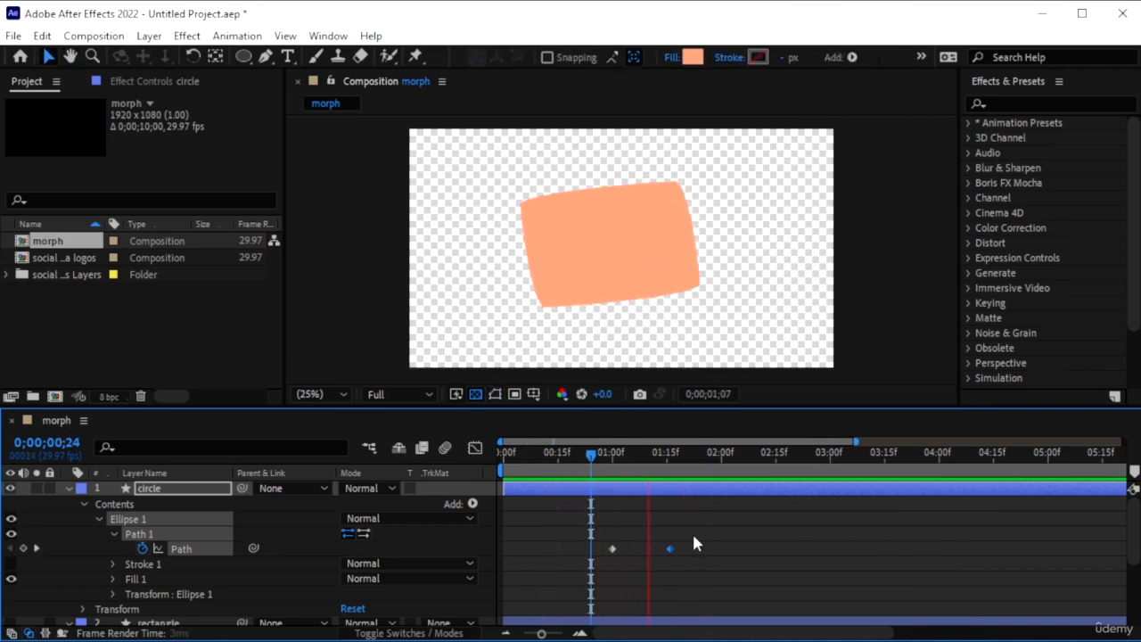
{"action": "key", "text": "space"}
{"action": "left_click", "coordinate": [592, 452]}
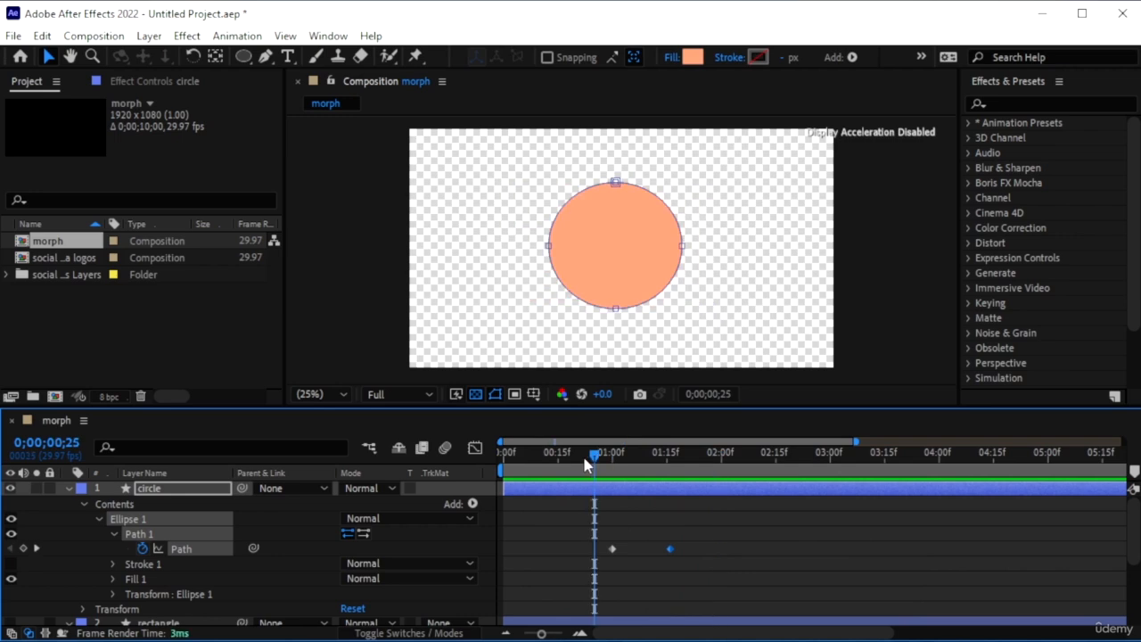
{"action": "key", "text": "space"}
{"action": "key", "text": "space"}
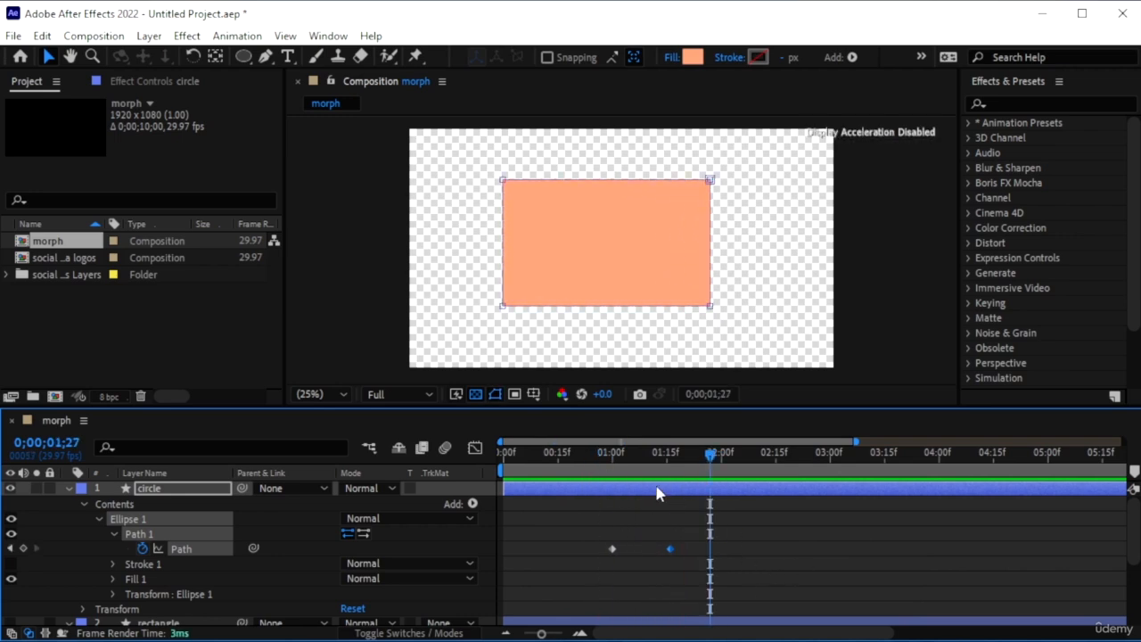
{"action": "left_click", "coordinate": [596, 463]}
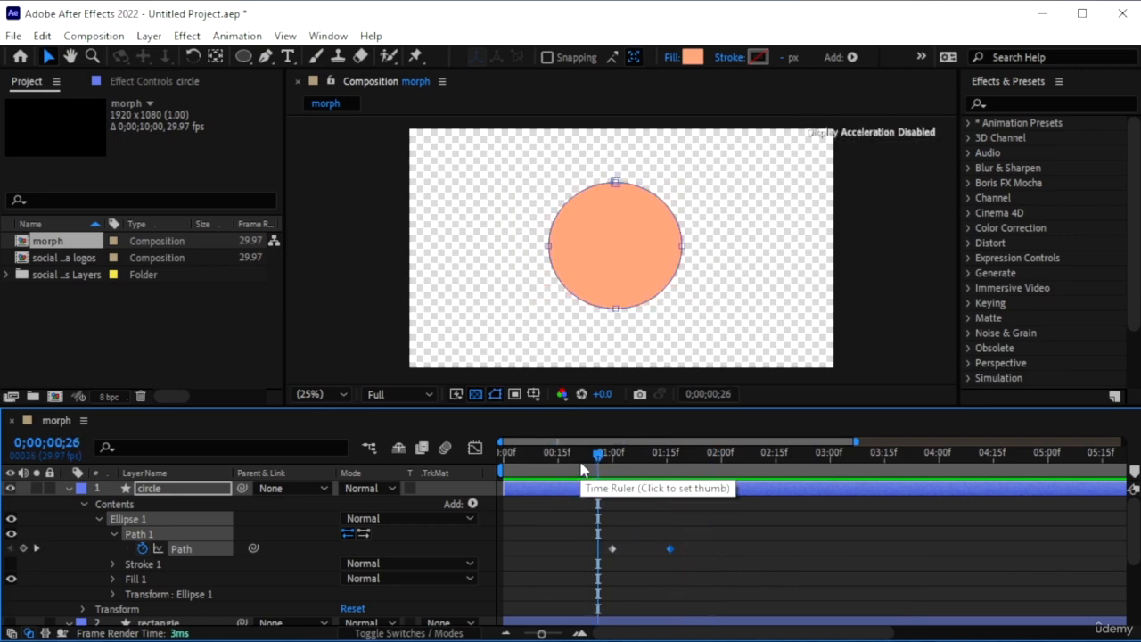
{"action": "key", "text": "space"}
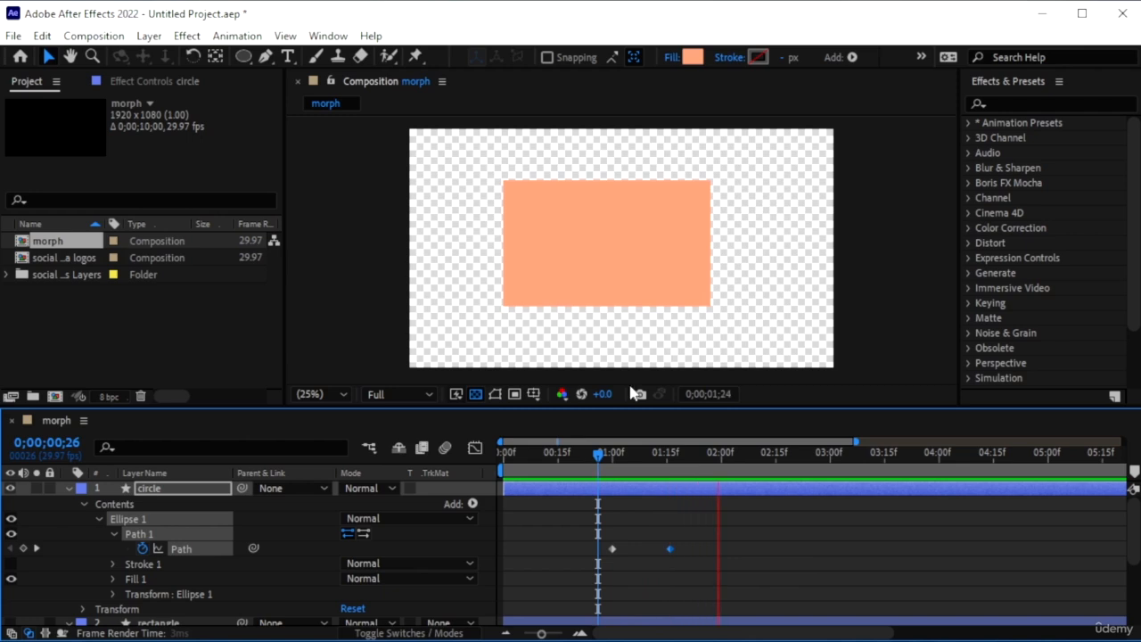
{"action": "key", "text": "space"}
- Apply Easy Ease to both Path keyframes of the circle layer and preview the eased morph
{"action": "left_click_drag", "start_coordinate": [762, 573], "coordinate": [600, 546]}
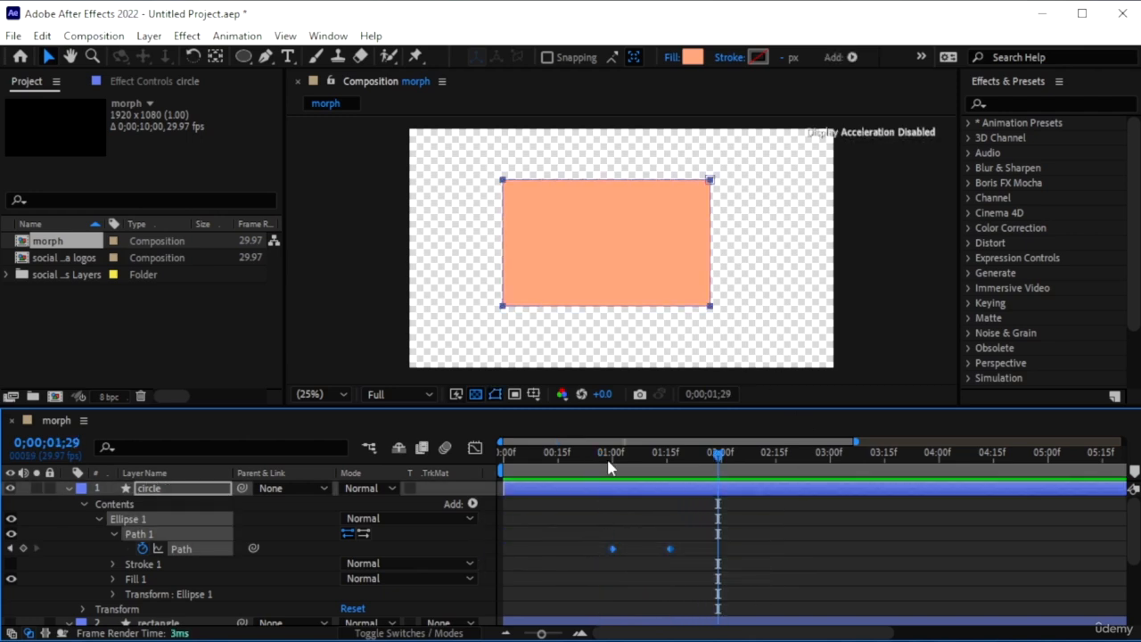
{"action": "key", "text": "F9"}
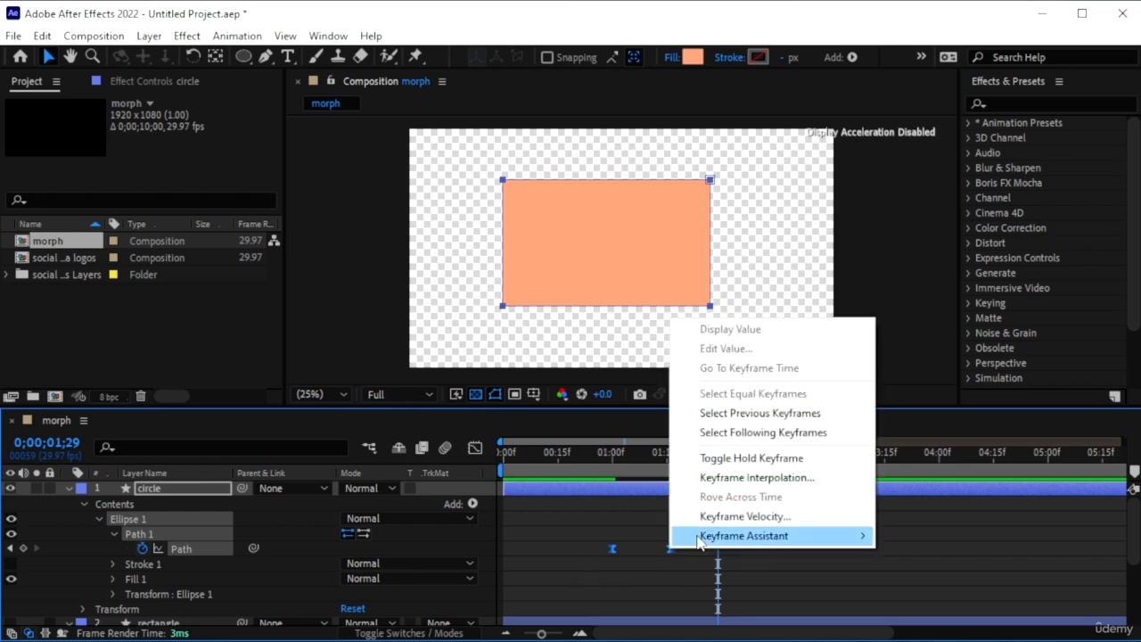
{"action": "mouse_move", "coordinate": [697, 539]}
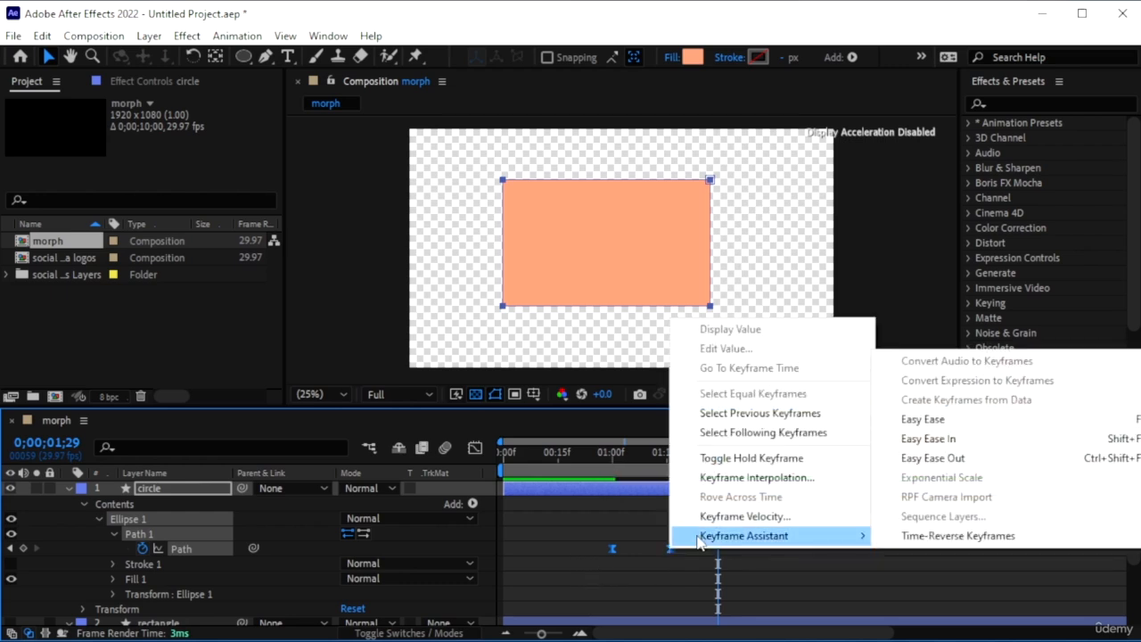
{"action": "left_click", "coordinate": [925, 419]}
{"action": "left_click", "coordinate": [785, 586]}
{"action": "left_click", "coordinate": [576, 460]}
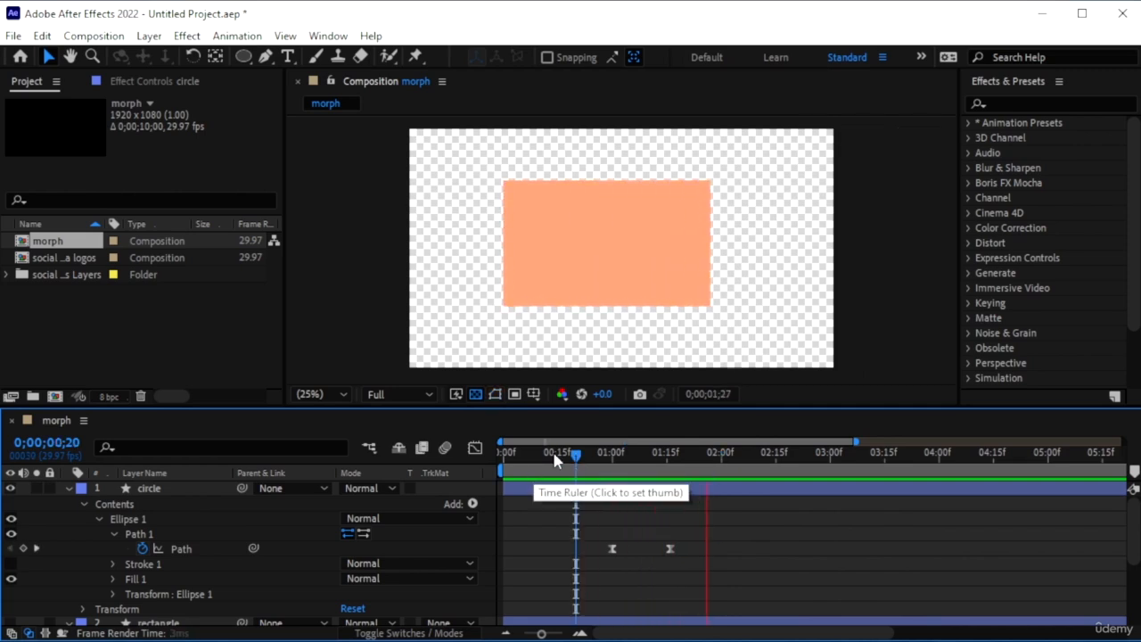
{"action": "left_click", "coordinate": [556, 471]}
{"action": "key", "text": "space"}
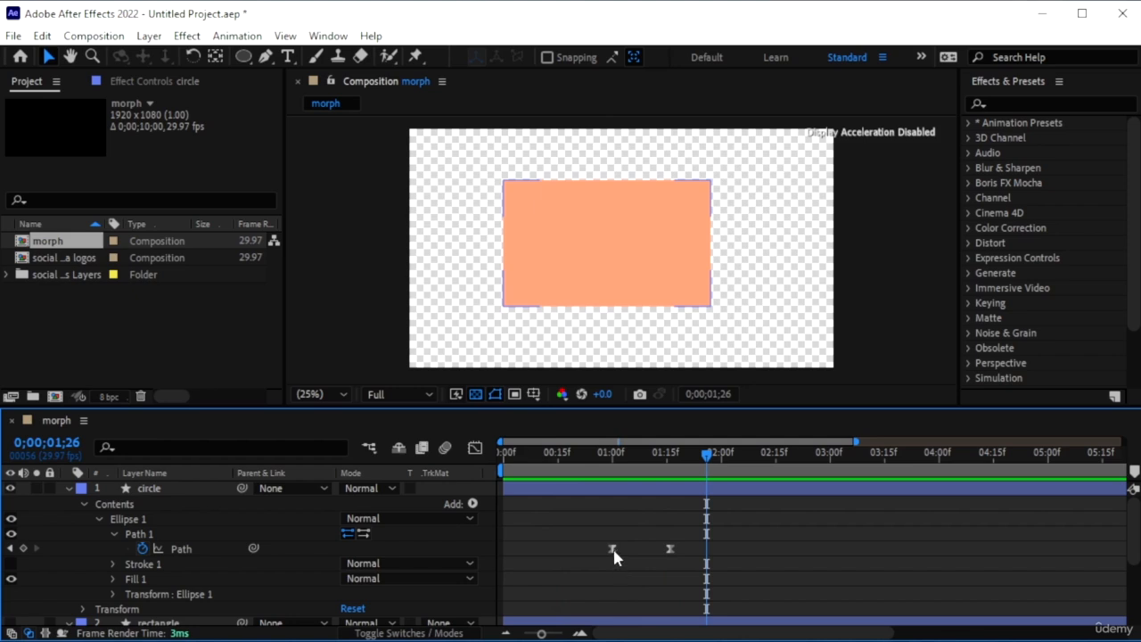
- Move the circle layer's first Path keyframe to about 0;00;01;09 and preview the morph
{"action": "left_click_drag", "start_coordinate": [614, 550], "coordinate": [643, 547]}
{"action": "left_click", "coordinate": [584, 460]}
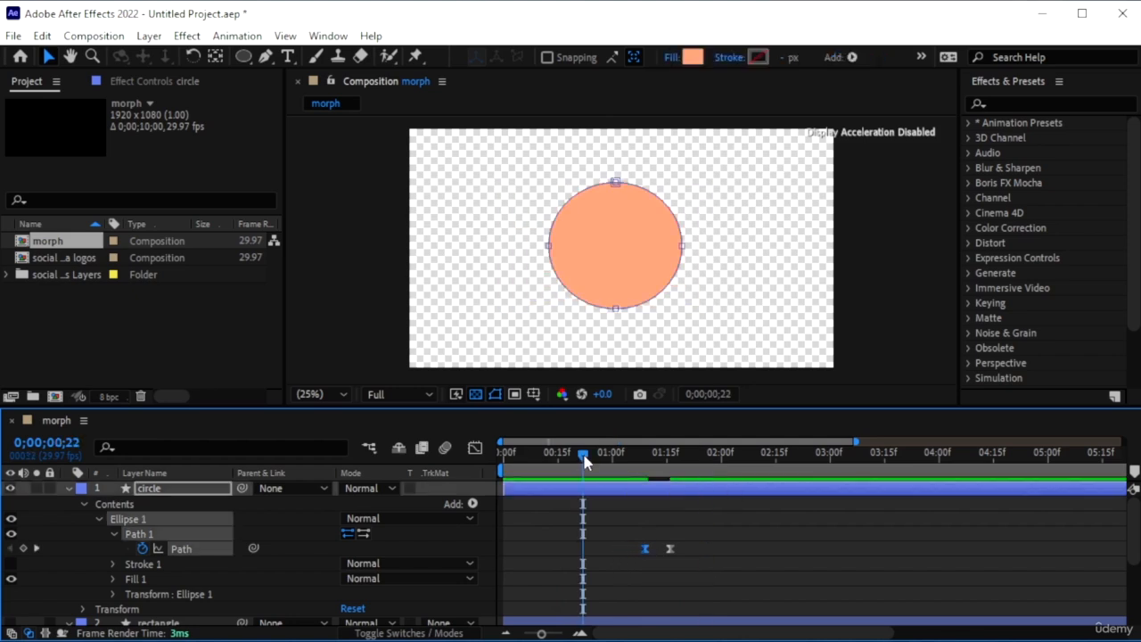
{"action": "key", "text": "space"}
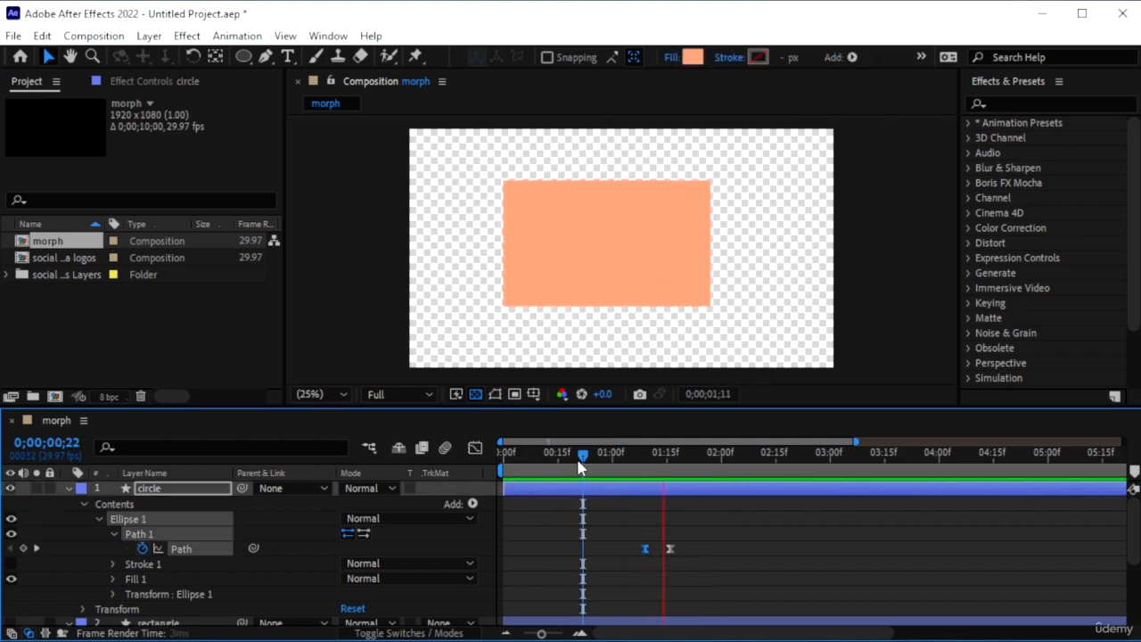
{"action": "key", "text": "space"}
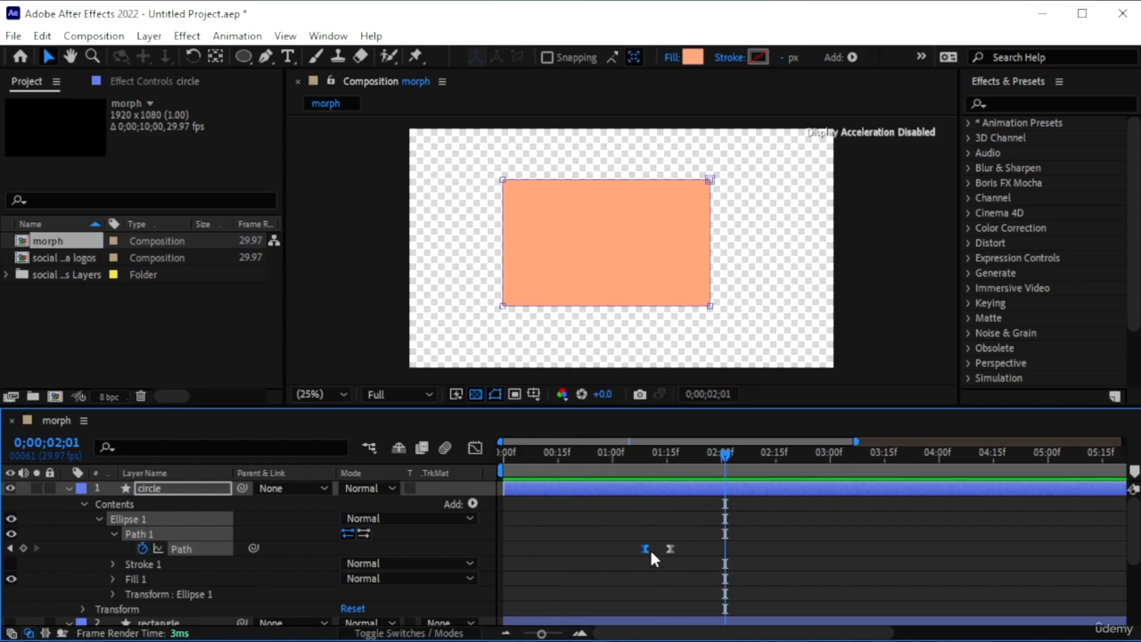
- Move the circle layer's first Path keyframe to about 0;00;01;11 and replay the shortened morph
{"action": "left_click_drag", "start_coordinate": [651, 552], "coordinate": [659, 552]}
{"action": "left_click", "coordinate": [576, 453]}
{"action": "key", "text": "space"}
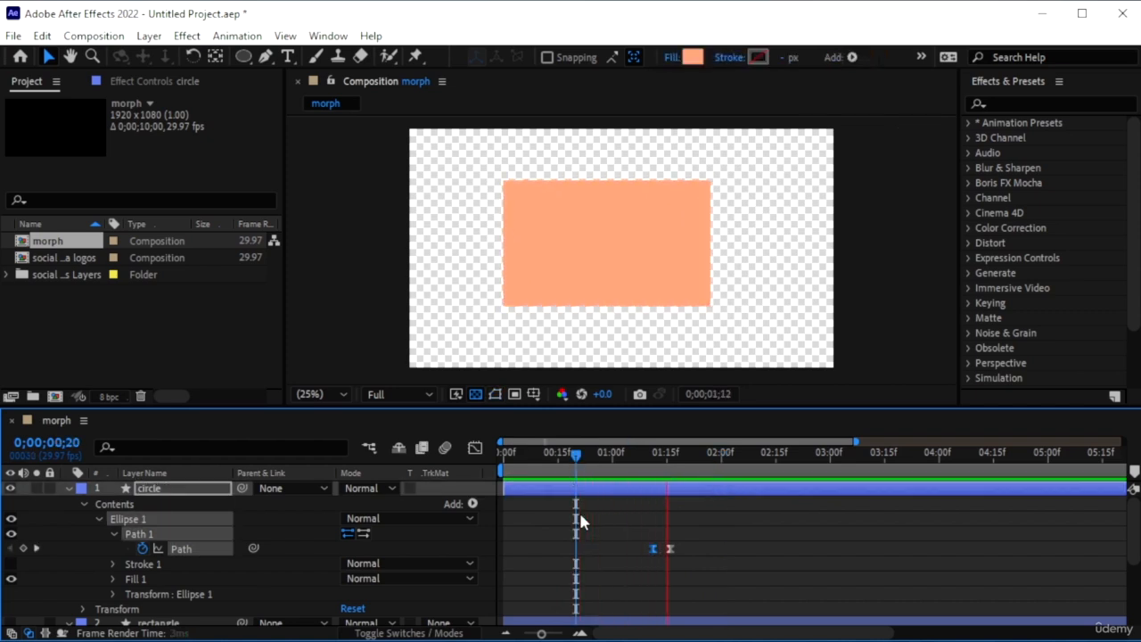
{"action": "key", "text": "space"}
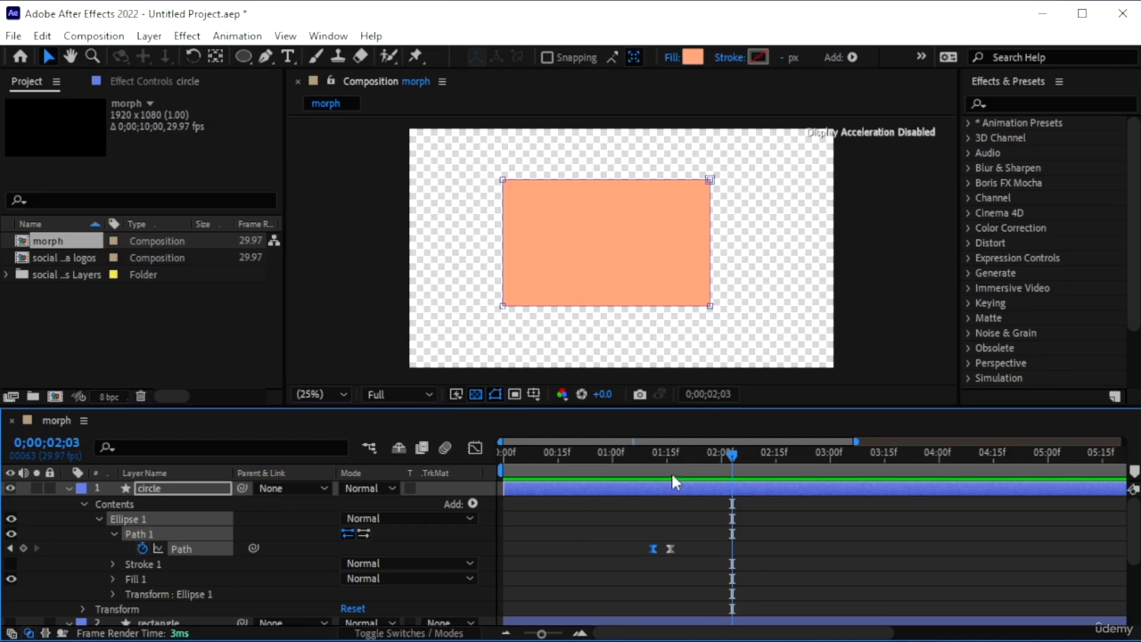
{"action": "left_click", "coordinate": [645, 461]}
{"action": "key", "text": "space"}
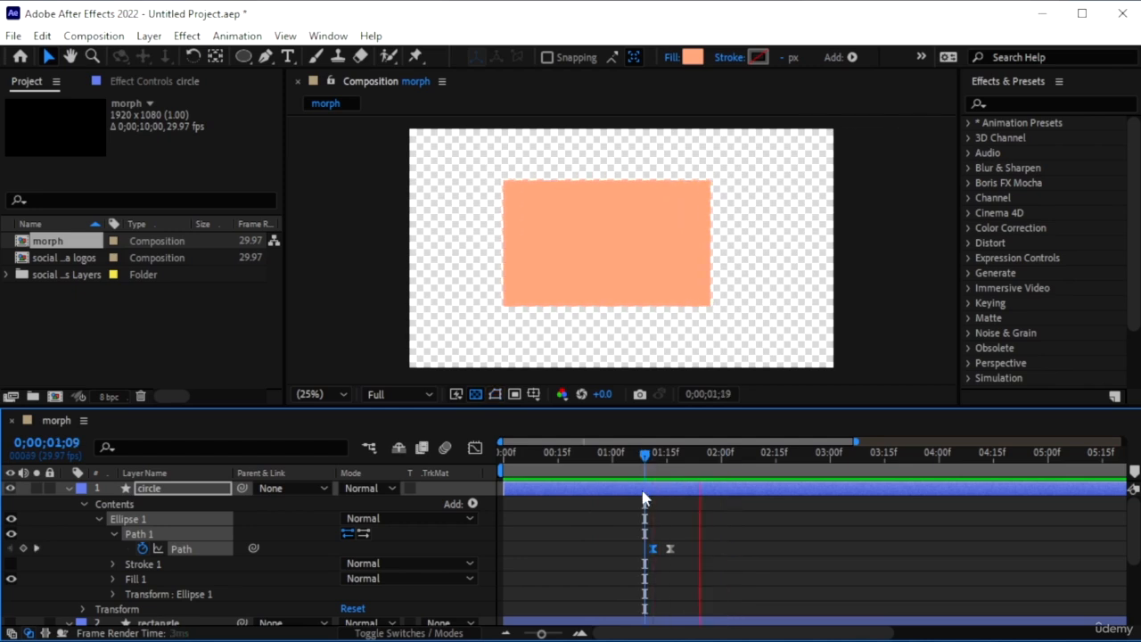
{"action": "left_click", "coordinate": [619, 453]}
{"action": "key", "text": "space"}
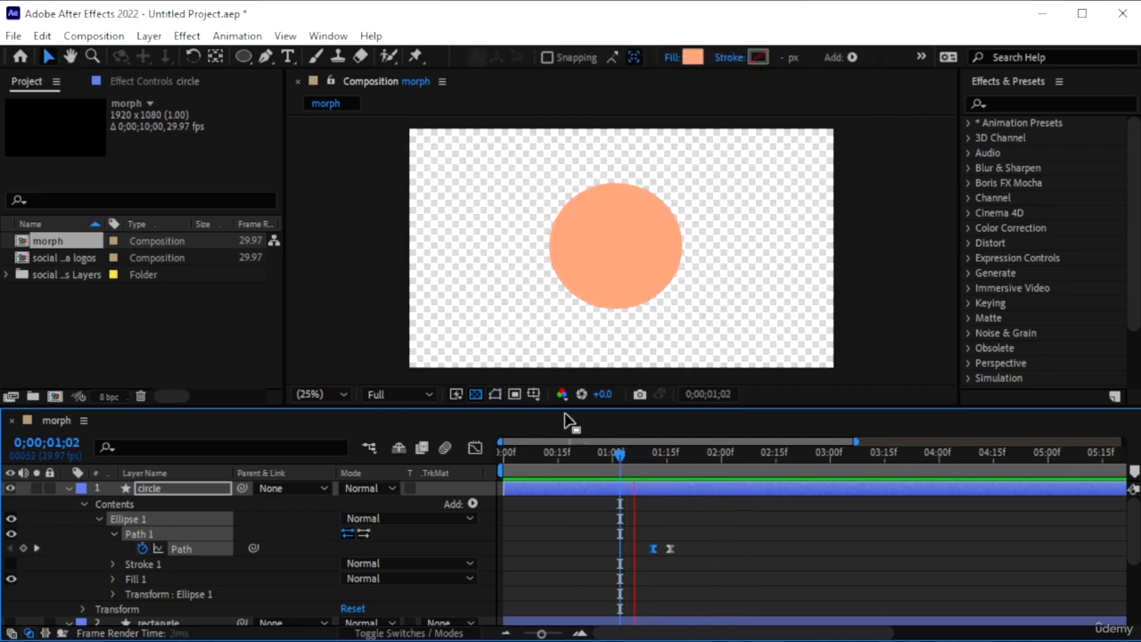
{"action": "key", "text": "space"}
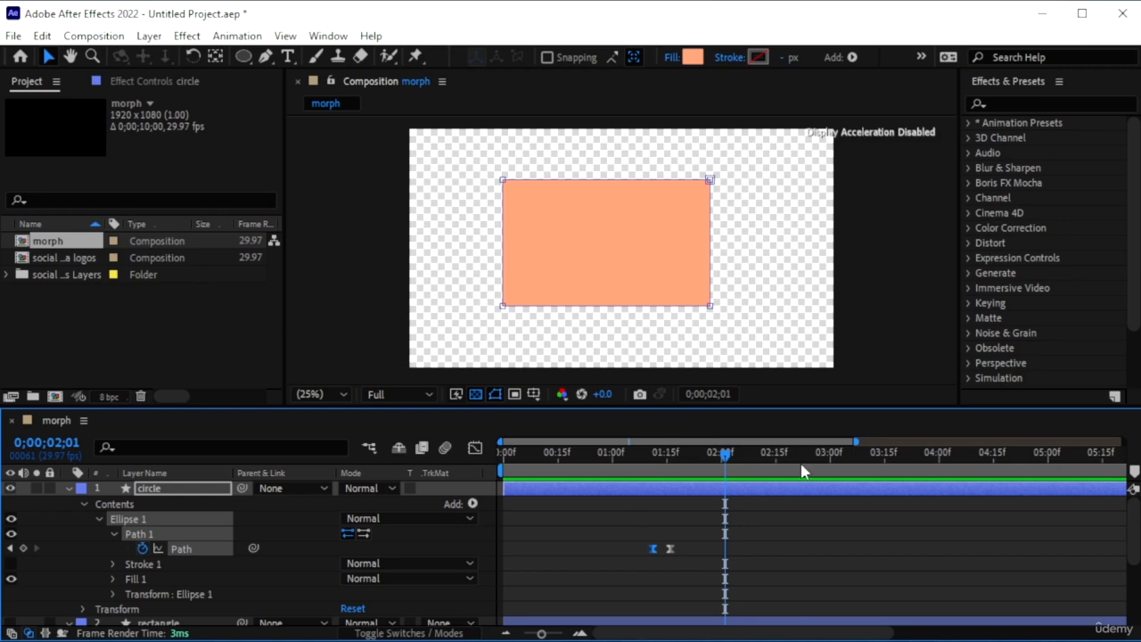
- Replay the circle-to-rectangle morph from about 0;00;01;06
{"action": "left_click_drag", "start_coordinate": [726, 462], "coordinate": [634, 490]}
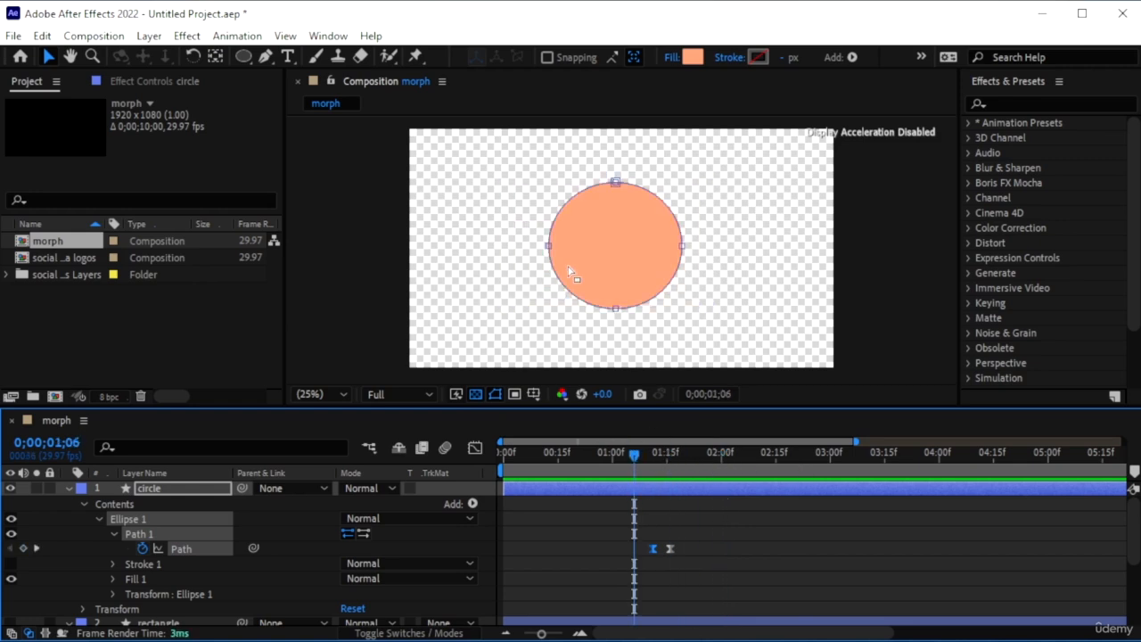
{"action": "key", "text": "space"}
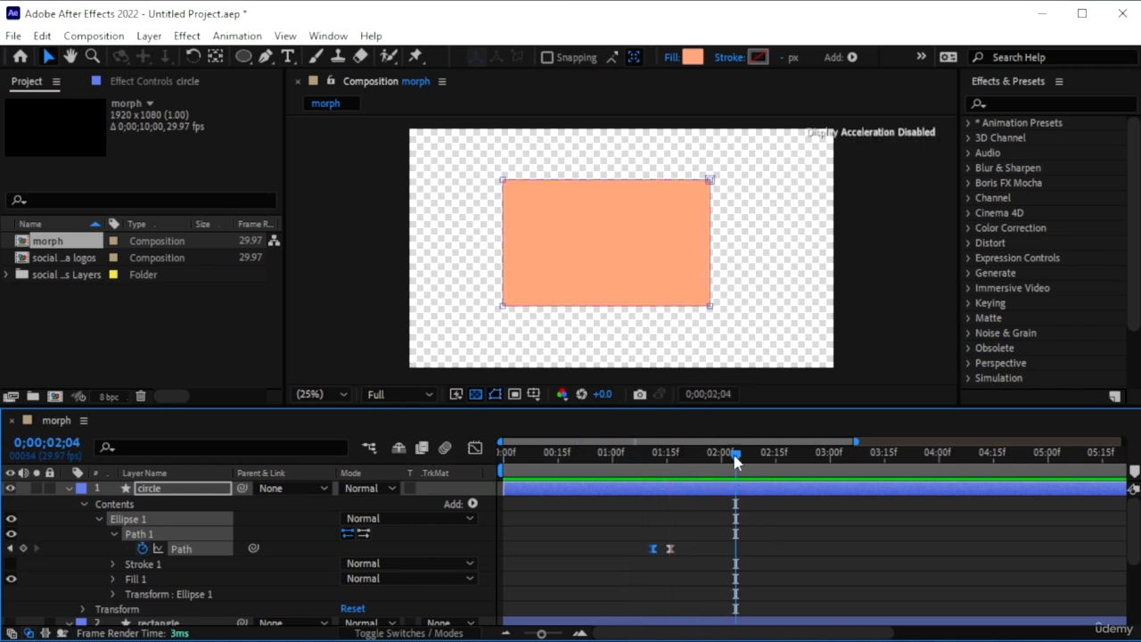
- At 0;00;01;22, reshape the rectangle into a triangle with the Pen tool by bringing both upper vertices together at the top centre
{"action": "left_click_drag", "start_coordinate": [735, 460], "coordinate": [695, 478]}
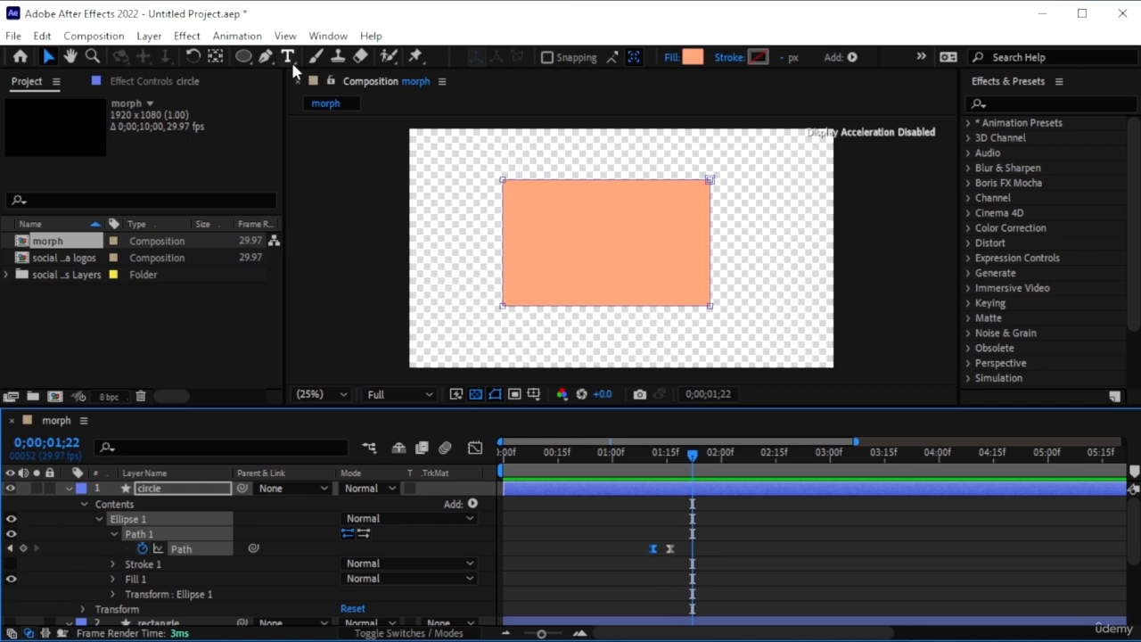
{"action": "left_click", "coordinate": [265, 56]}
{"action": "left_click_drag", "start_coordinate": [503, 181], "coordinate": [601, 194]}
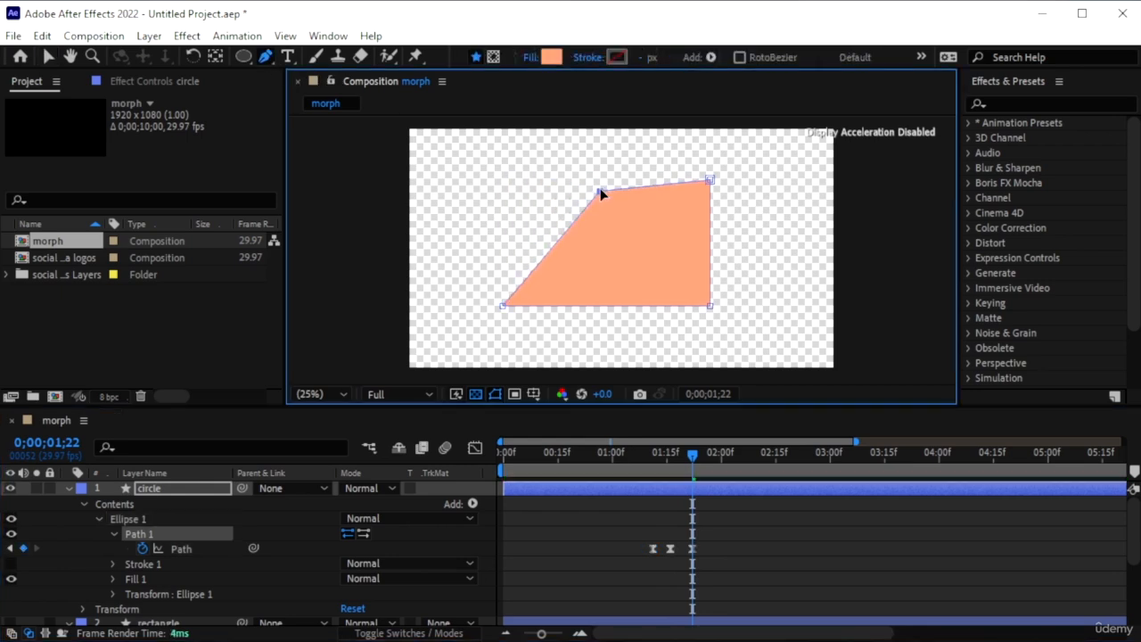
{"action": "left_click_drag", "start_coordinate": [710, 182], "coordinate": [604, 196]}
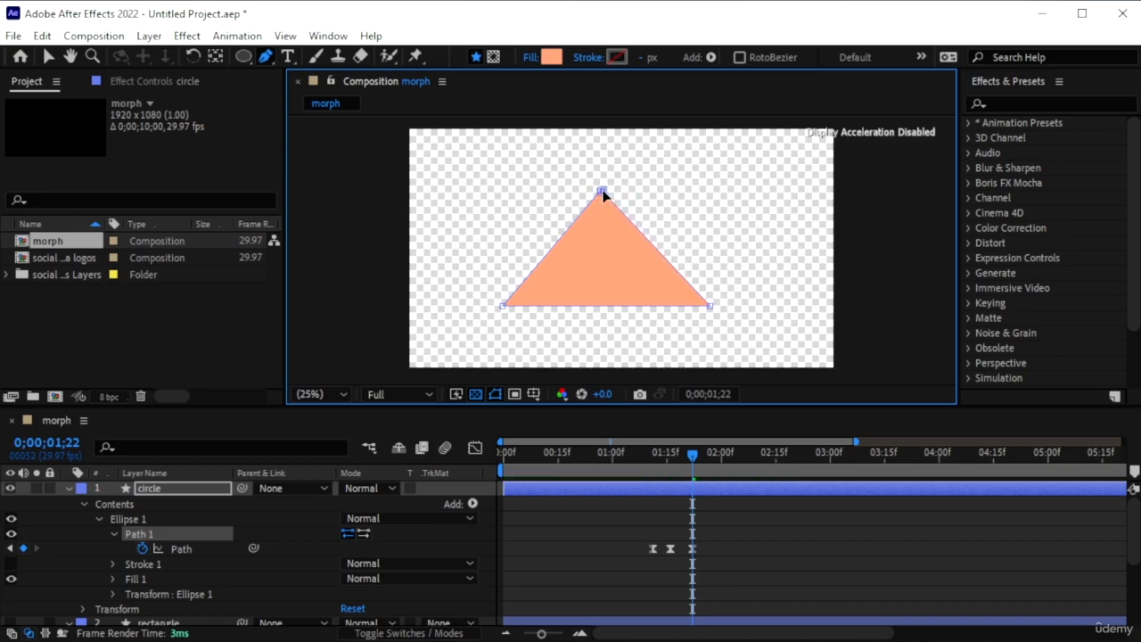
- Raise the circle's top vertex slightly at the 0;00;01;11 Path keyframe and replay the circle-rectangle-triangle morph from about 0;00;01;04
{"action": "left_click_drag", "start_coordinate": [685, 455], "coordinate": [652, 458]}
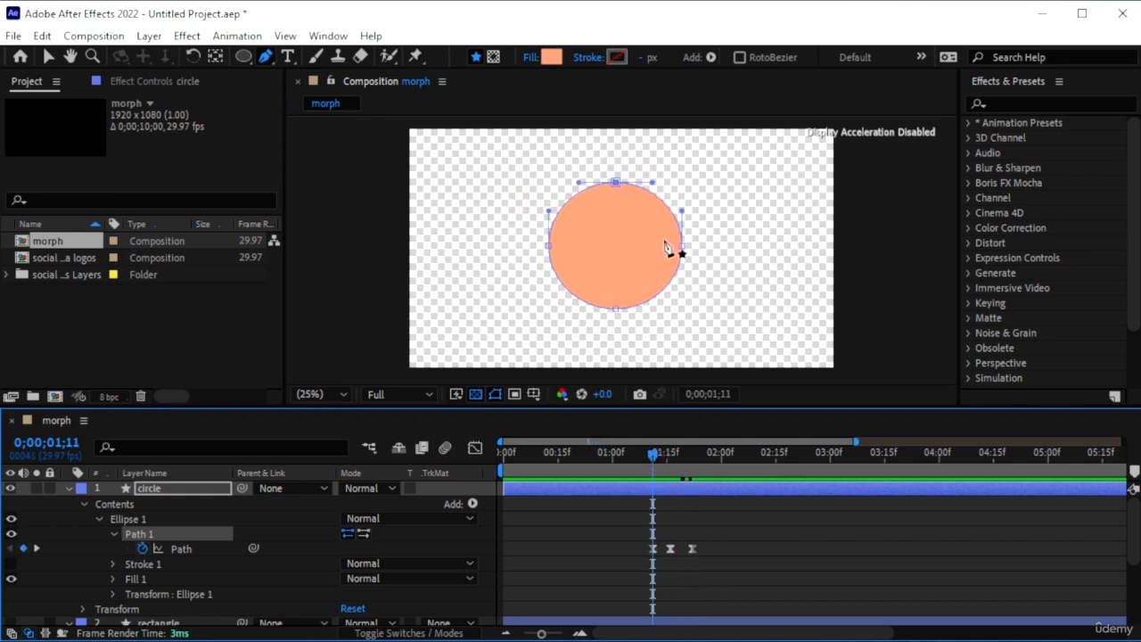
{"action": "left_click", "coordinate": [615, 183]}
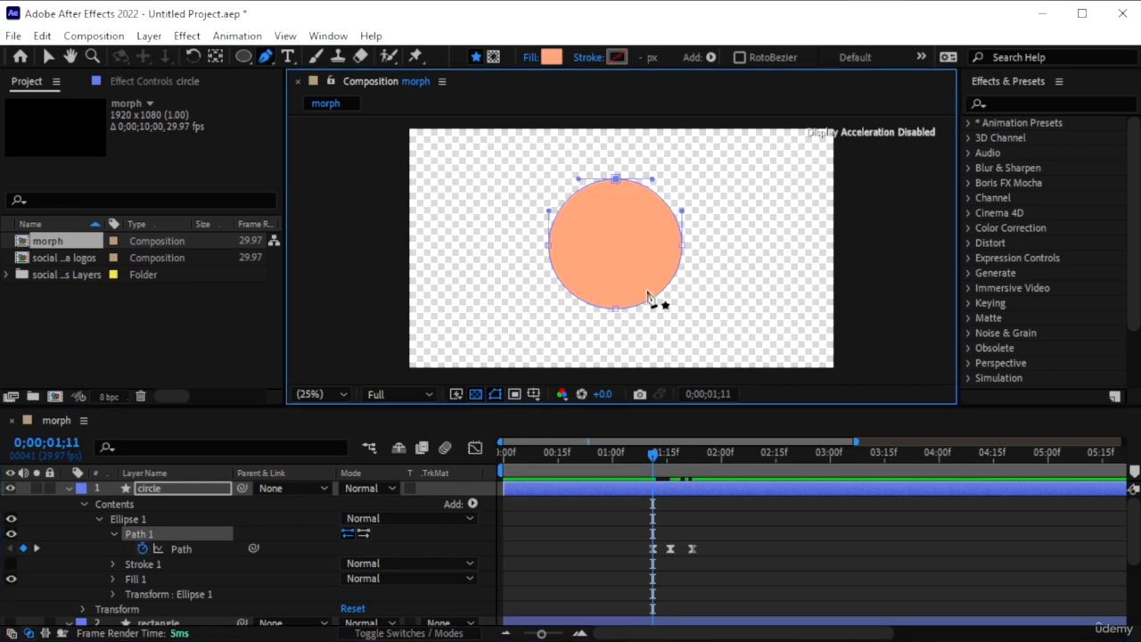
{"action": "left_click", "coordinate": [628, 454]}
{"action": "key", "text": "space"}
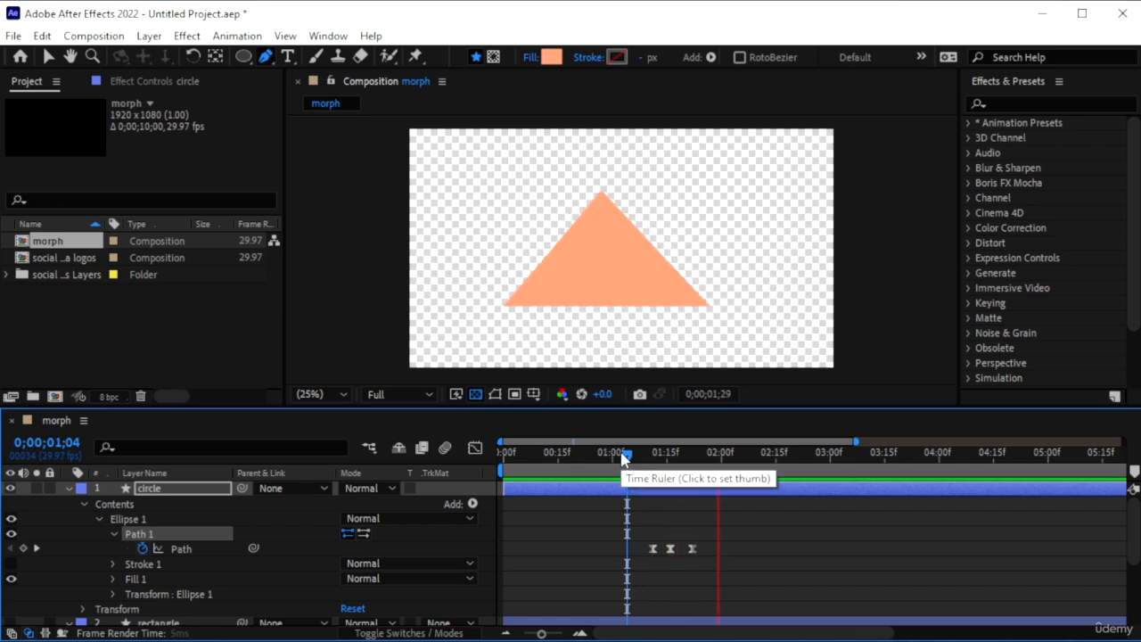
{"action": "key", "text": "space"}
{"action": "left_click", "coordinate": [627, 454]}
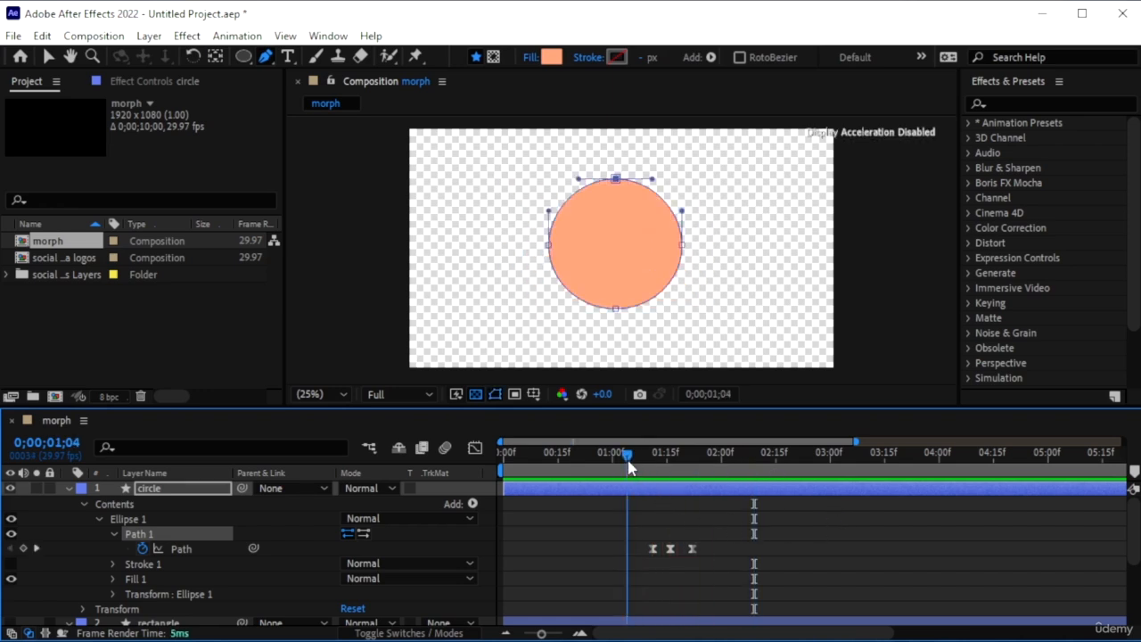
{"action": "key", "text": "space"}
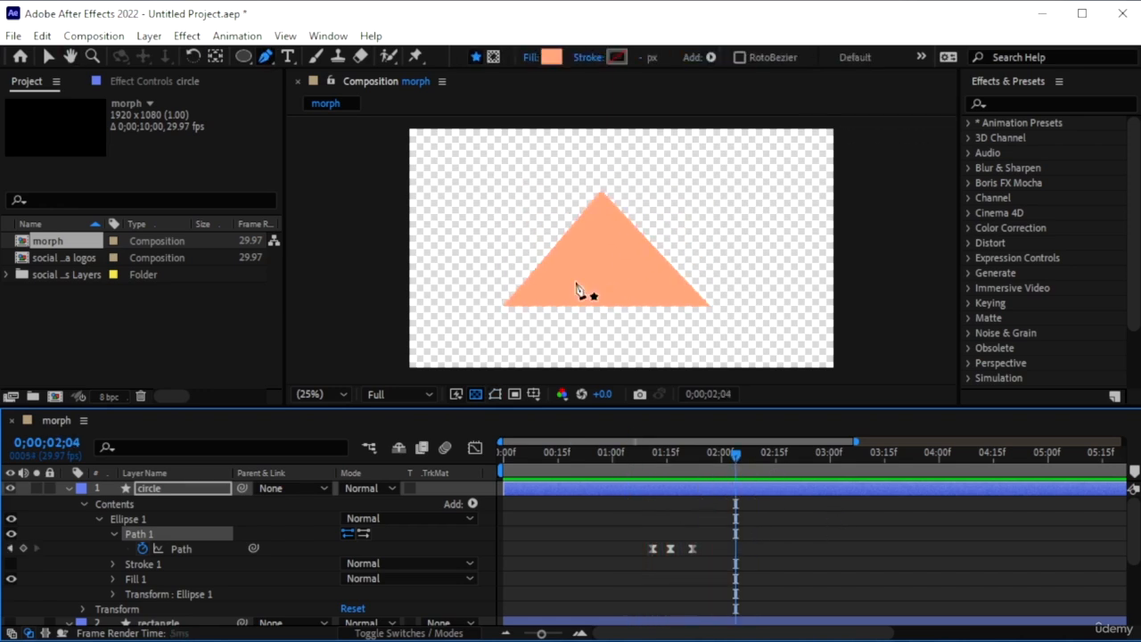
{"action": "key", "text": "space"}
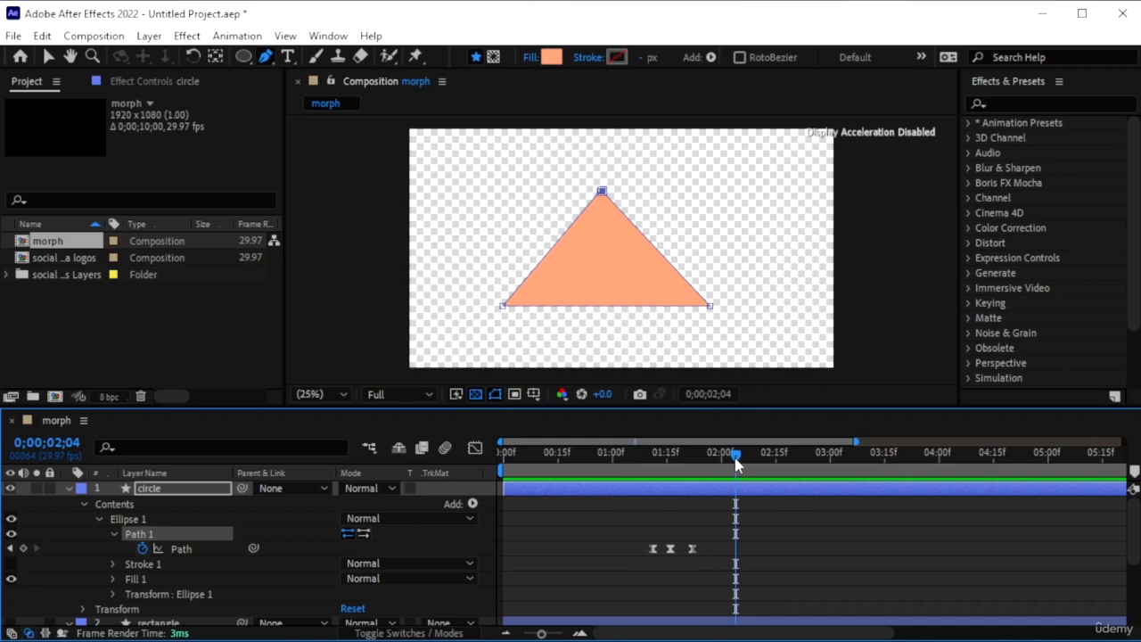
- At 0;00;02;04, pull one of the triangle's two overlapping top vertices aside and delete it
{"action": "left_click_drag", "start_coordinate": [603, 191], "coordinate": [630, 196]}
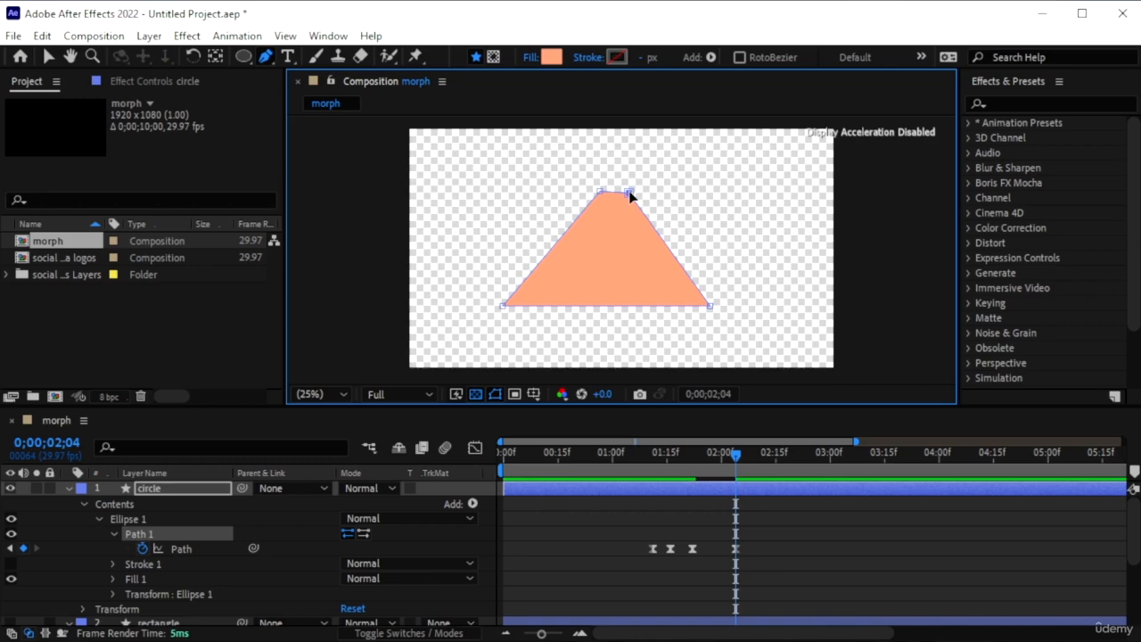
{"action": "key", "text": "Delete"}
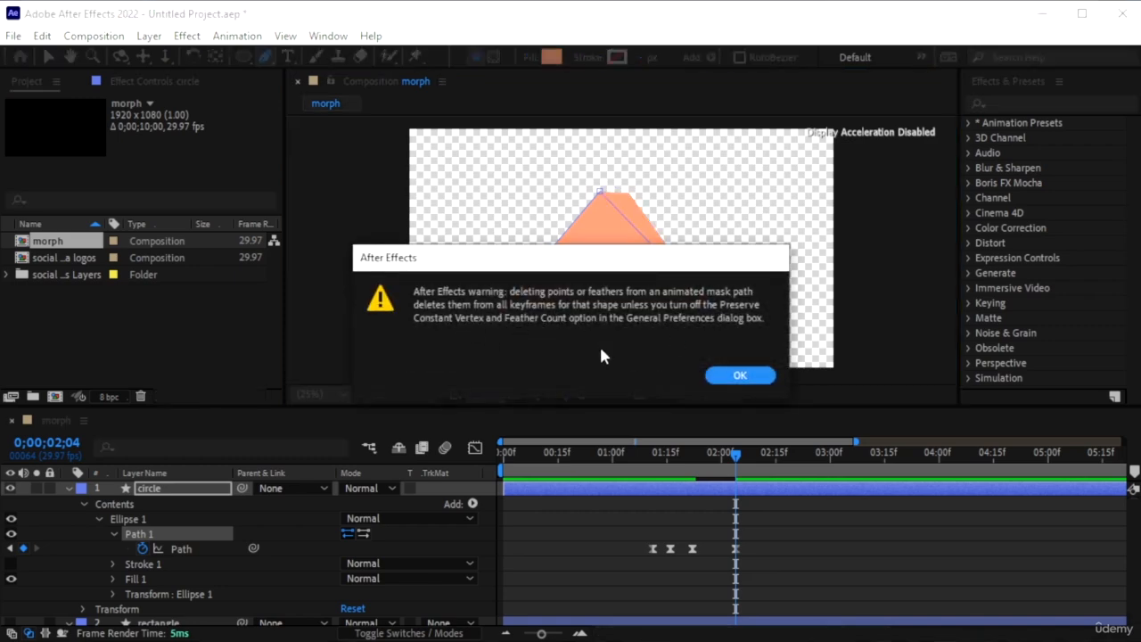
{"action": "left_click", "coordinate": [740, 375]}
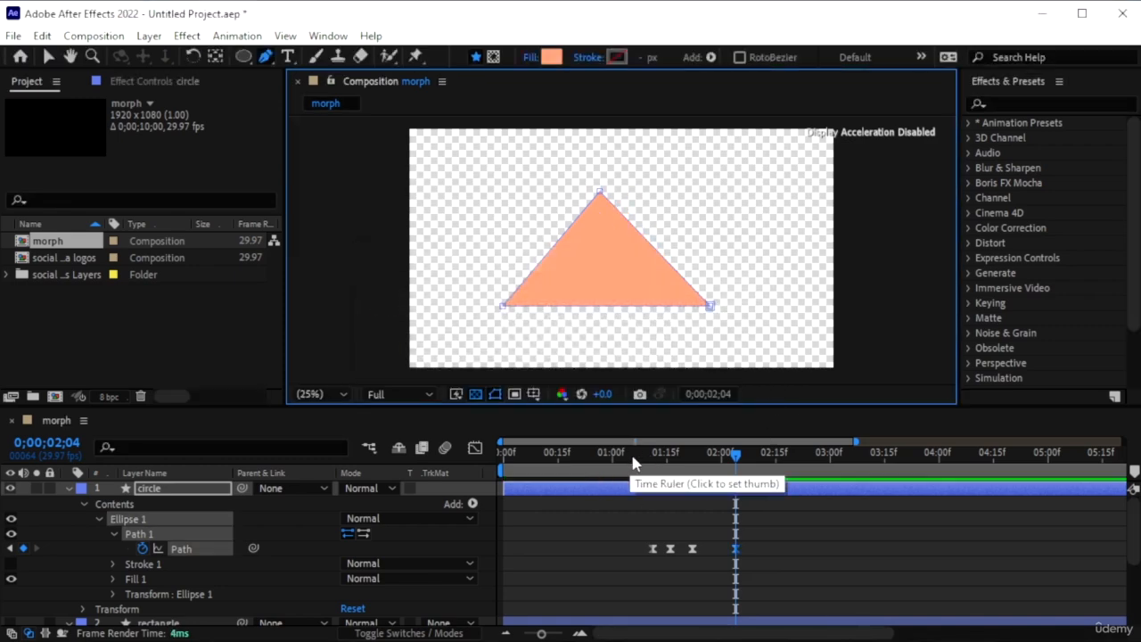
- Play and scrub the animation from about 0;00;01;06 to examine how the vertex deletion affects the other keyframed shapes
{"action": "left_click", "coordinate": [633, 456]}
{"action": "key", "text": "space"}
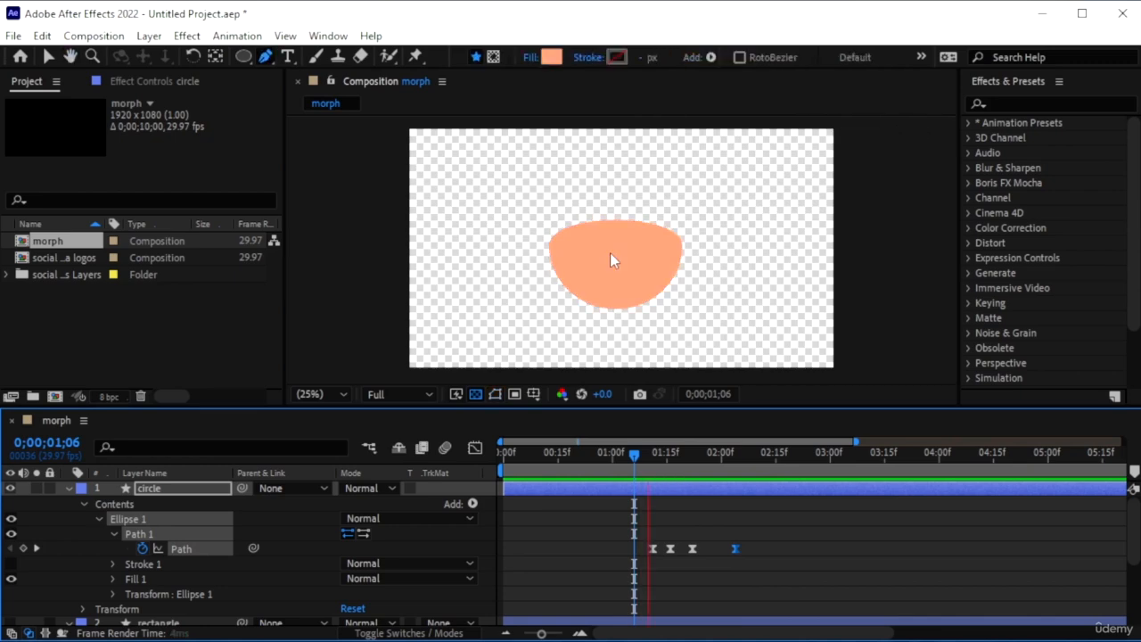
{"action": "left_click", "coordinate": [669, 471]}
{"action": "left_click_drag", "start_coordinate": [669, 472], "coordinate": [767, 500]}
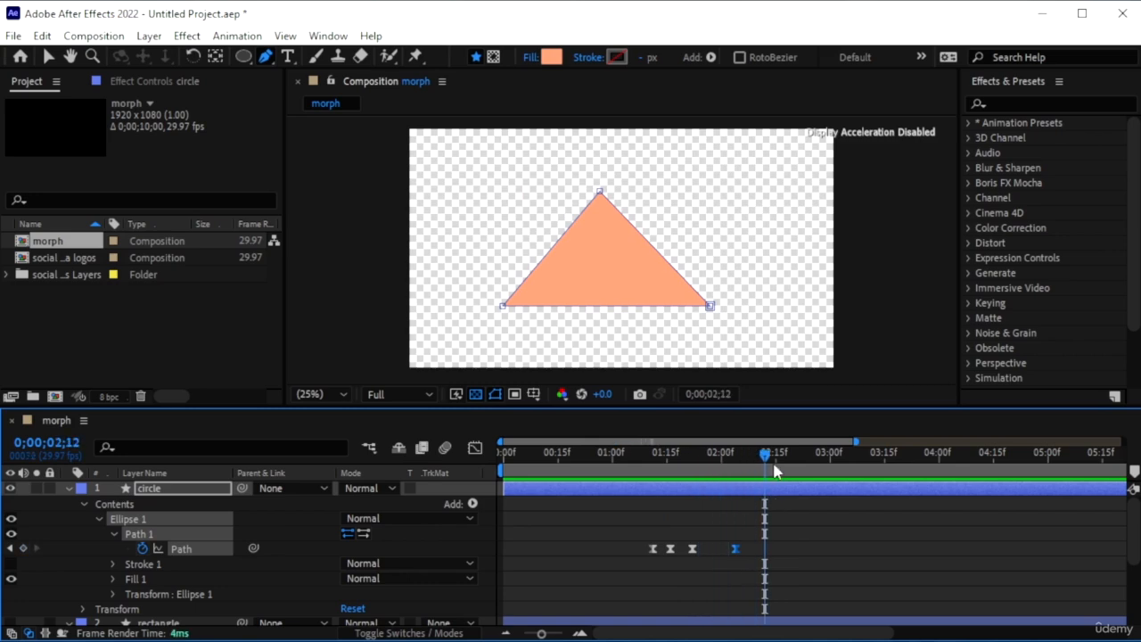
- Try to restore the circle at the 0;00;01;11 keyframe by raising the flattened shape's top vertex
{"action": "left_click_drag", "start_coordinate": [769, 459], "coordinate": [653, 480]}
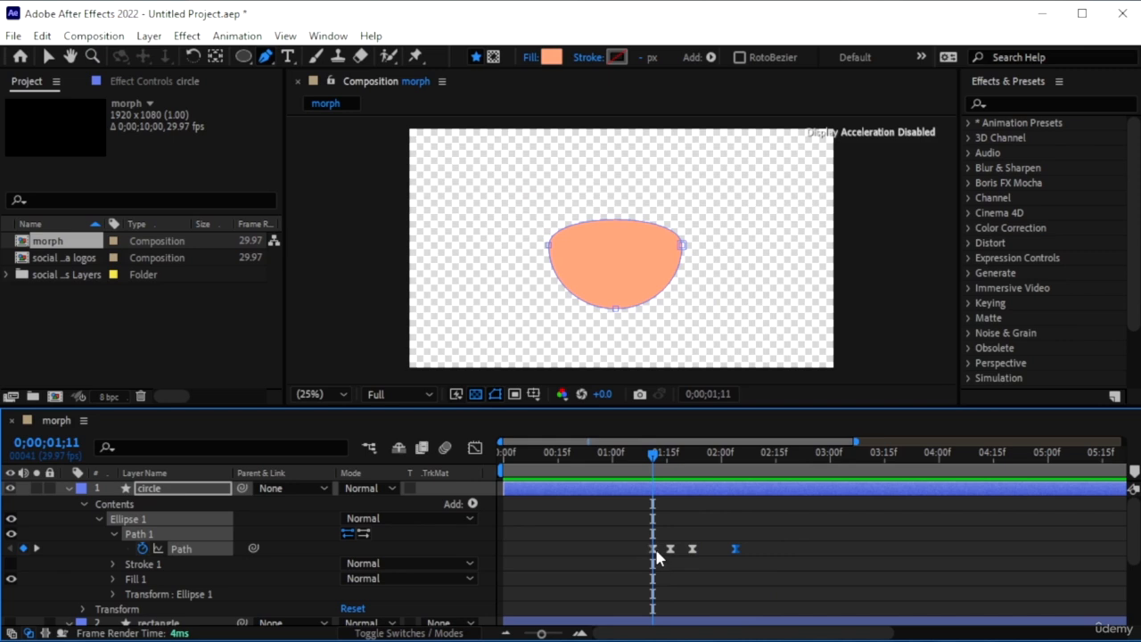
{"action": "left_click", "coordinate": [615, 220]}
{"action": "left_click_drag", "start_coordinate": [614, 220], "coordinate": [615, 176]}
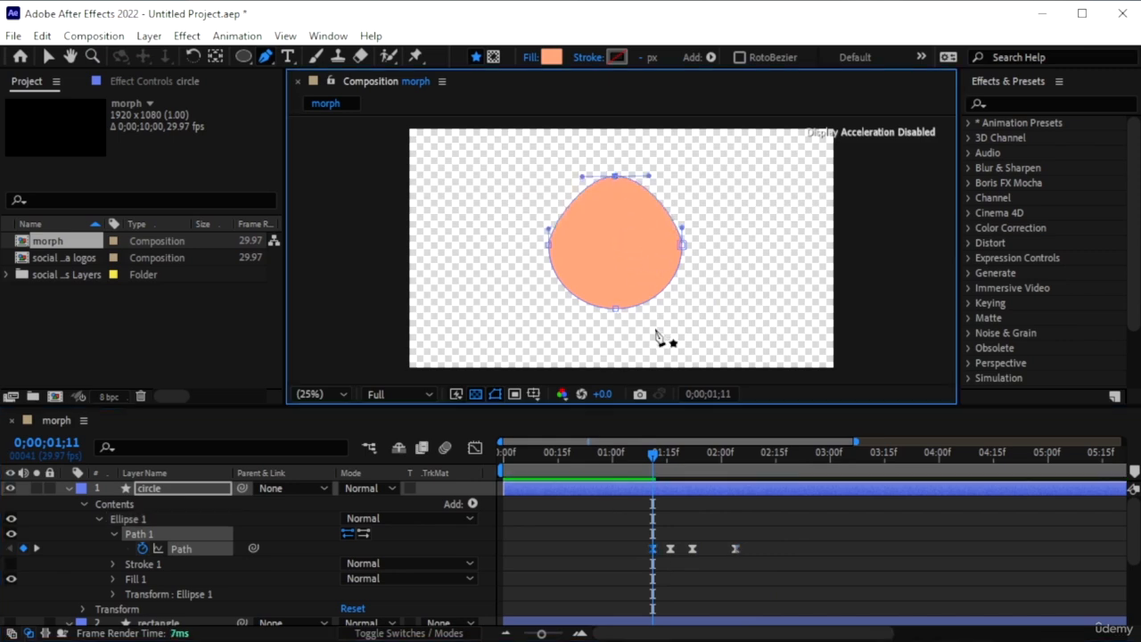
{"action": "left_click_drag", "start_coordinate": [660, 464], "coordinate": [646, 497]}
- Undo the top-vertex correction, the vertex deletion and the path change made at 0;00;02;04
{"action": "key", "text": "ctrl+z"}
{"action": "key", "text": "ctrl+z"}
{"action": "key", "text": "ctrl+z"}
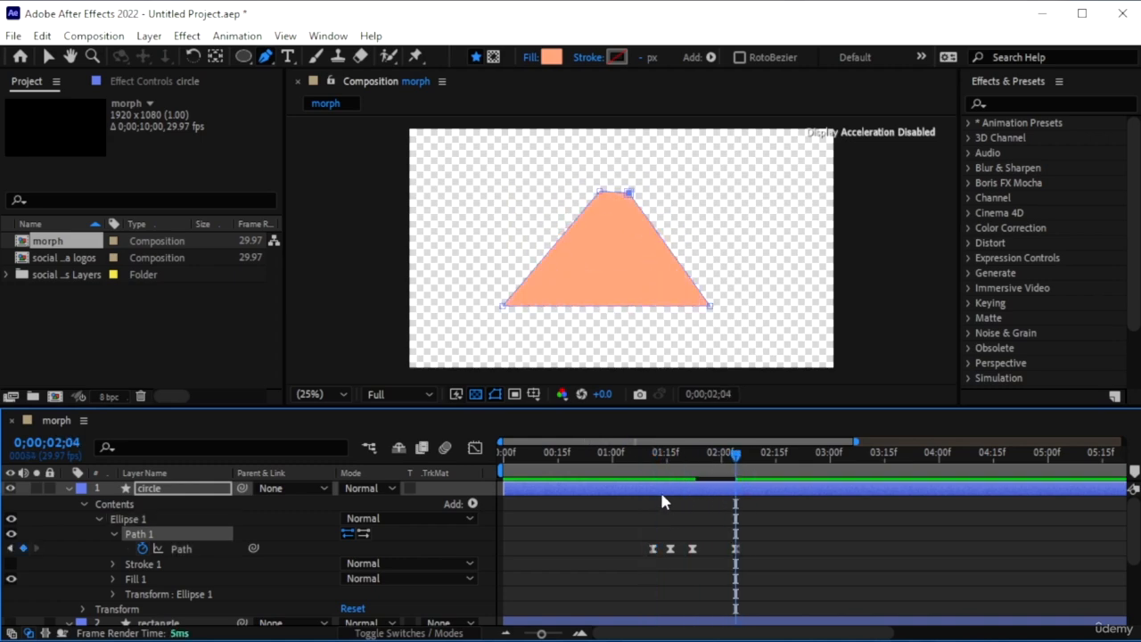
{"action": "key", "text": "ctrl+z"}
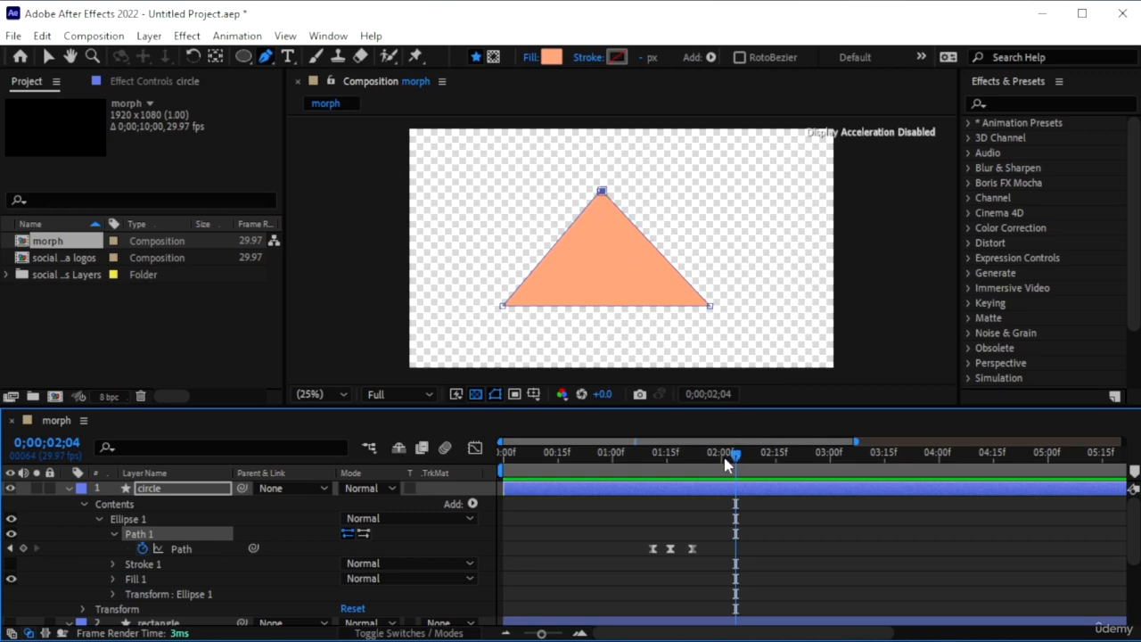
- Scrub back through the triangle, rectangle and circle keyframes and replay the morph from 0;00;01;00
{"action": "left_click_drag", "start_coordinate": [737, 460], "coordinate": [699, 481]}
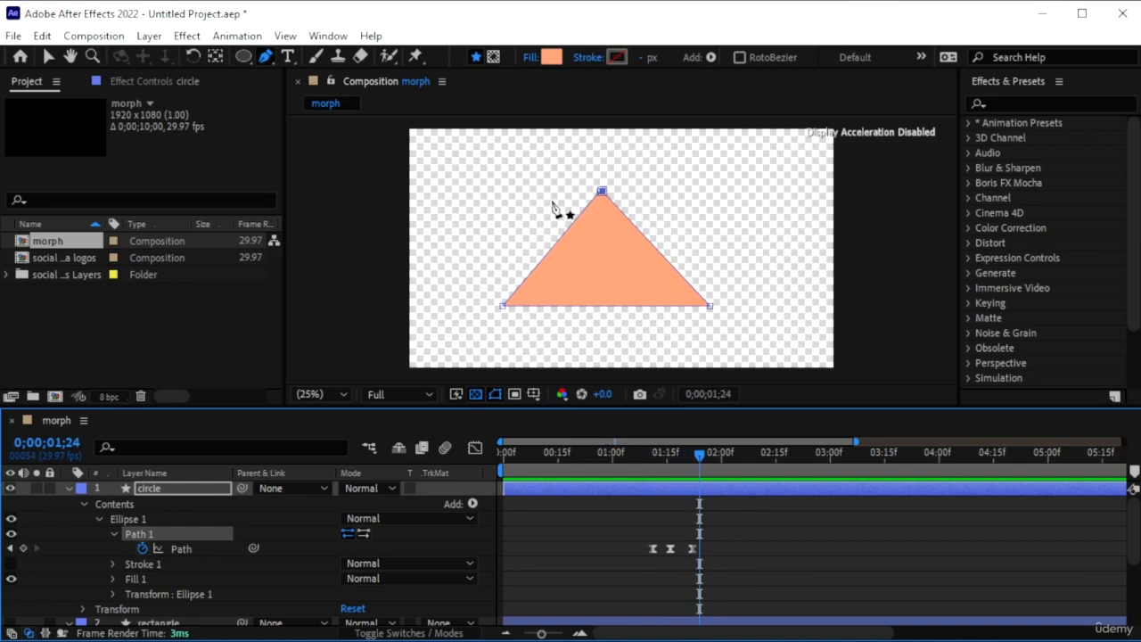
{"action": "left_click_drag", "start_coordinate": [701, 461], "coordinate": [638, 507]}
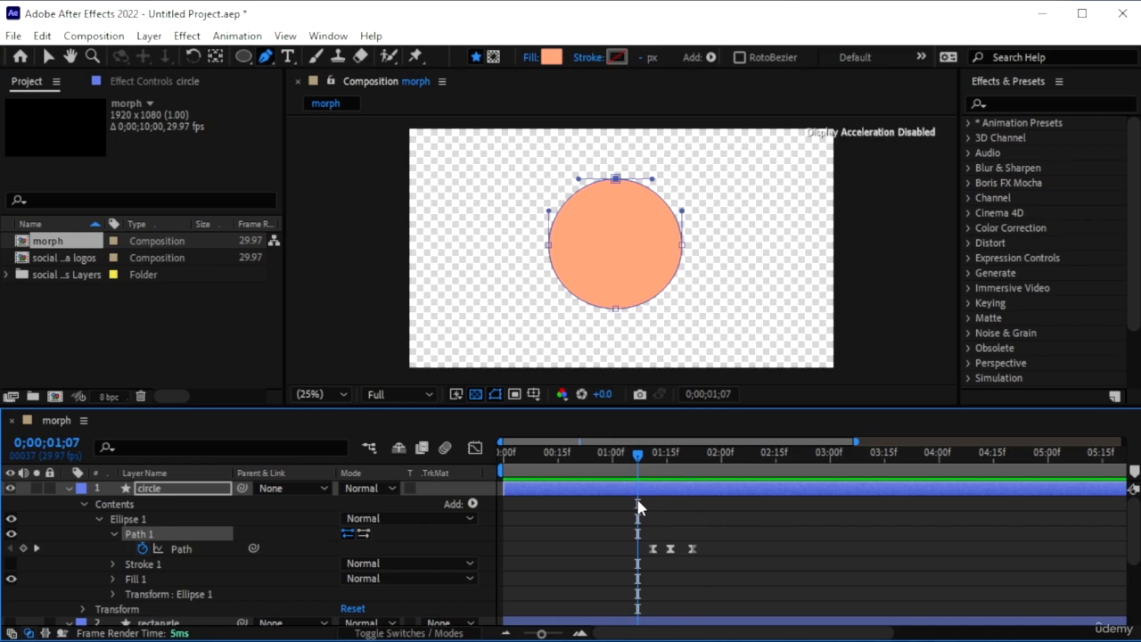
{"action": "left_click", "coordinate": [613, 460]}
{"action": "key", "text": "space"}
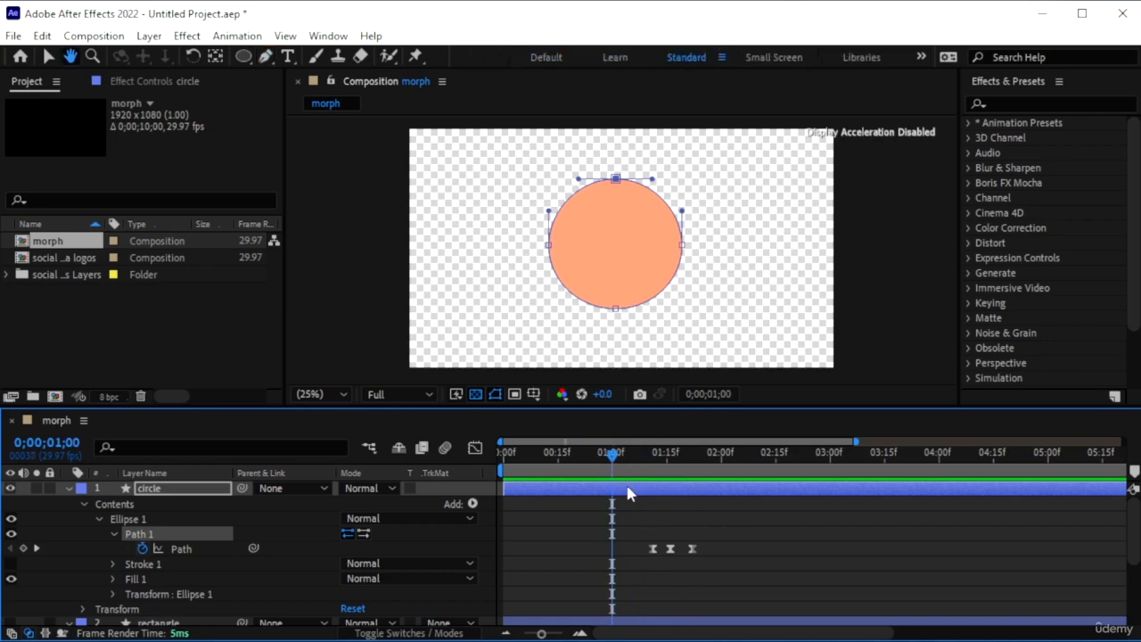
{"action": "key", "text": "space"}
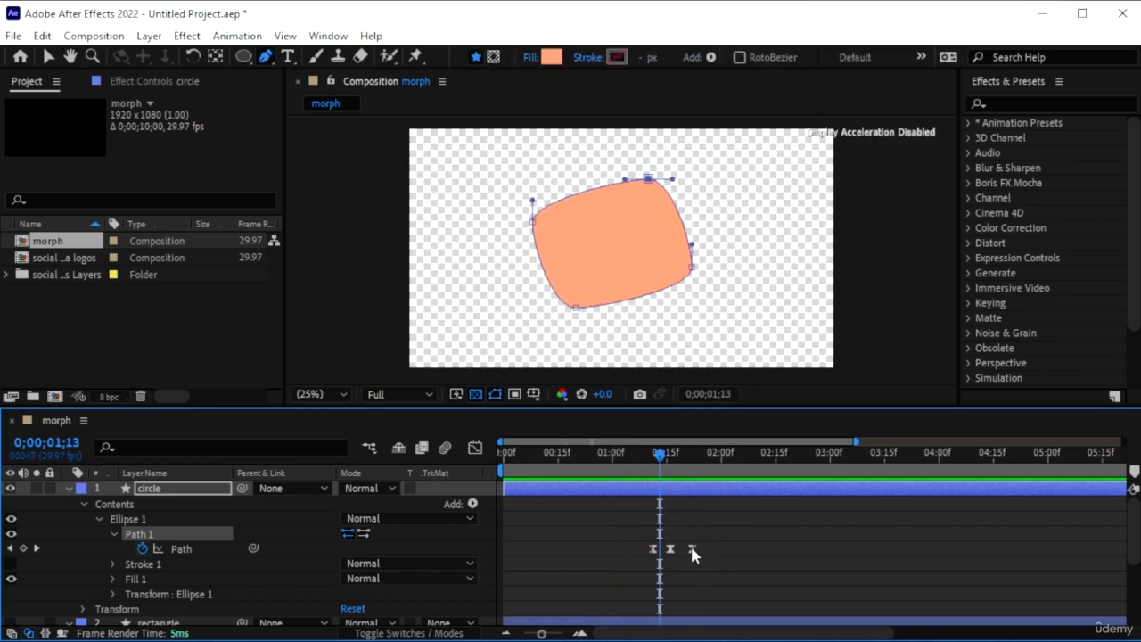
- Delete the circle layer's triangle Path keyframe and move the rectangle Path keyframe to about 0;00;01;19
{"action": "left_click", "coordinate": [693, 550]}
{"action": "key", "text": "Delete"}
{"action": "left_click_drag", "start_coordinate": [671, 548], "coordinate": [680, 546]}
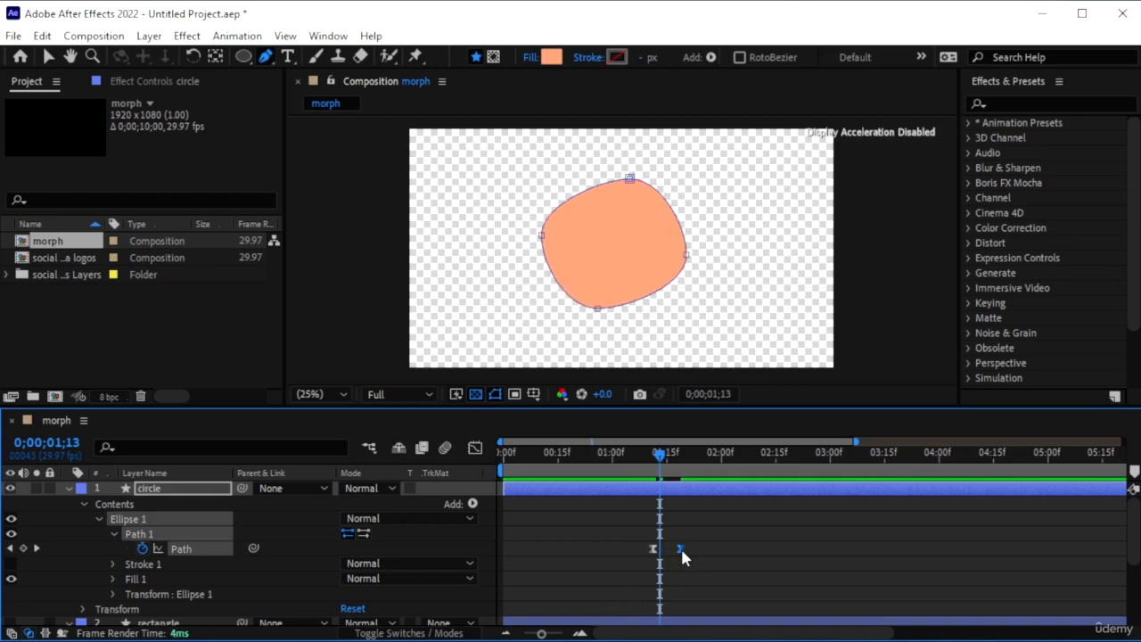
- Select both Path keyframes and reshape their speed graph into a narrow peak midway between them
{"action": "left_click_drag", "start_coordinate": [715, 581], "coordinate": [614, 525]}
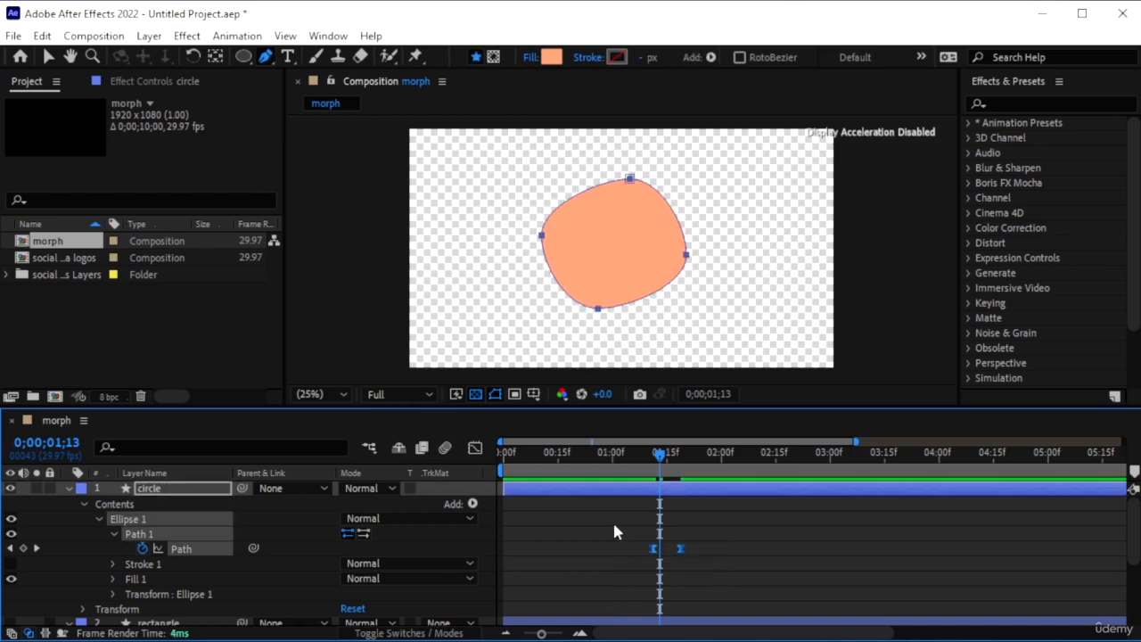
{"action": "left_click", "coordinate": [475, 449]}
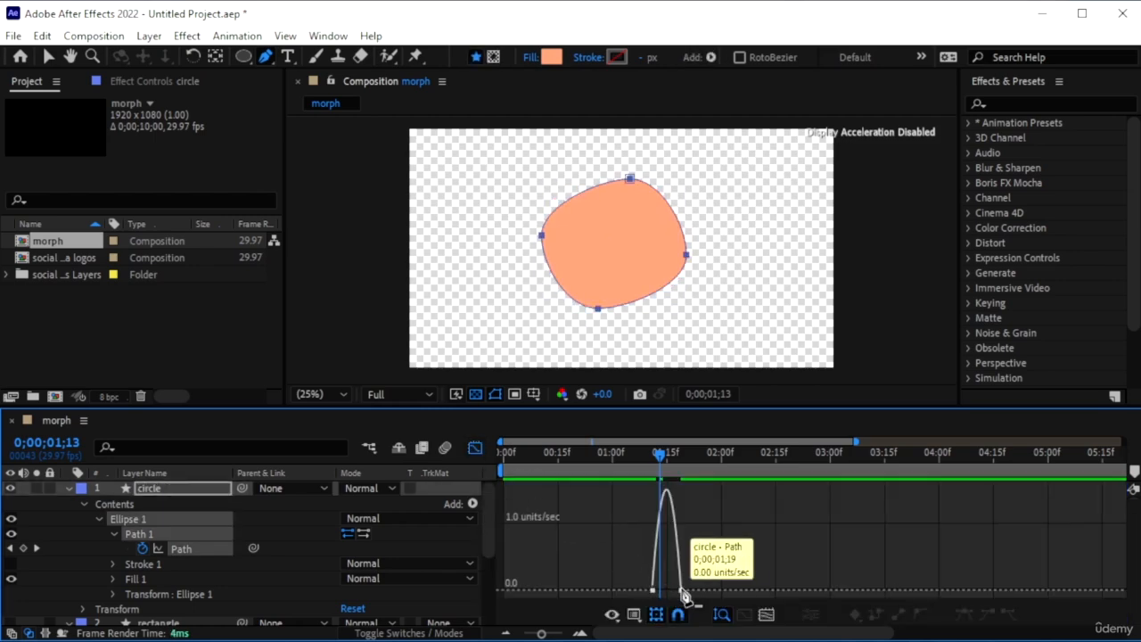
{"action": "left_click", "coordinate": [48, 56]}
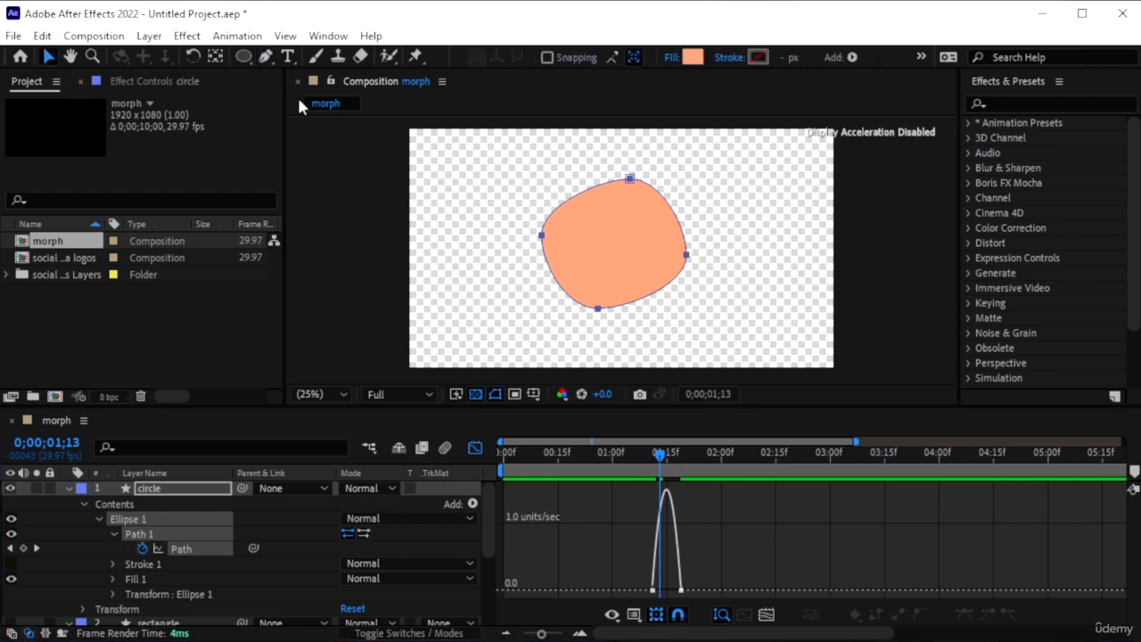
{"action": "left_click", "coordinate": [681, 590]}
{"action": "mouse_move", "coordinate": [679, 592]}
{"action": "left_mouse_down"}
{"action": "mouse_move", "coordinate": [657, 591]}
{"action": "mouse_move", "coordinate": [678, 592]}
{"action": "left_mouse_up"}
{"action": "left_click", "coordinate": [656, 591]}
- Close the speed graph and preview the morph from 0;00;00;29
{"action": "left_click", "coordinate": [609, 452]}
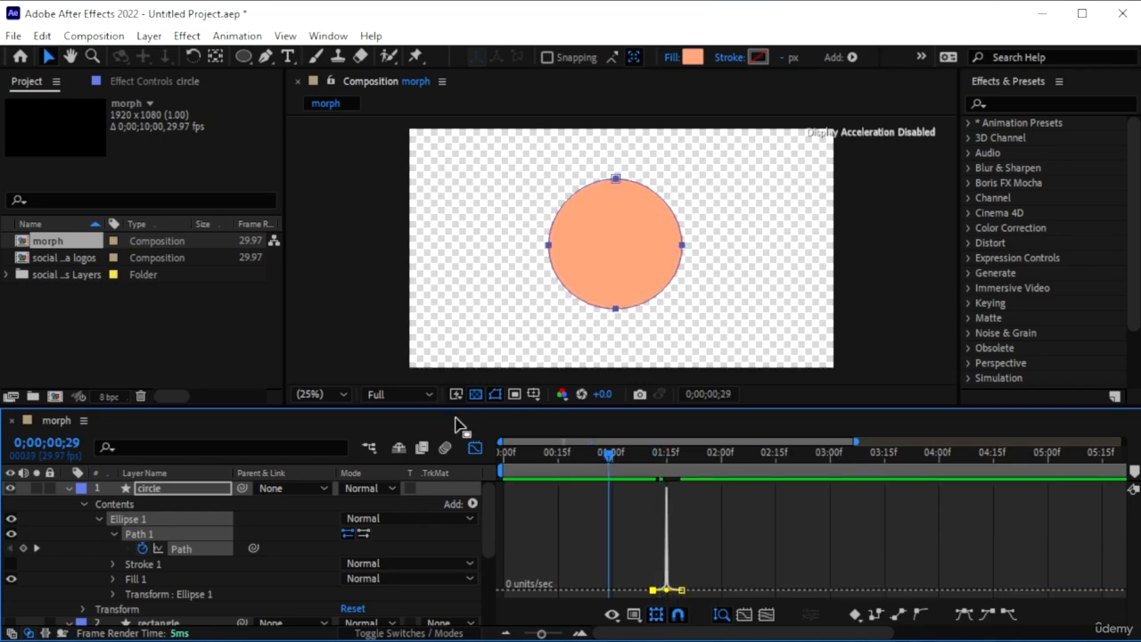
{"action": "left_click", "coordinate": [475, 449]}
{"action": "key", "text": "space"}
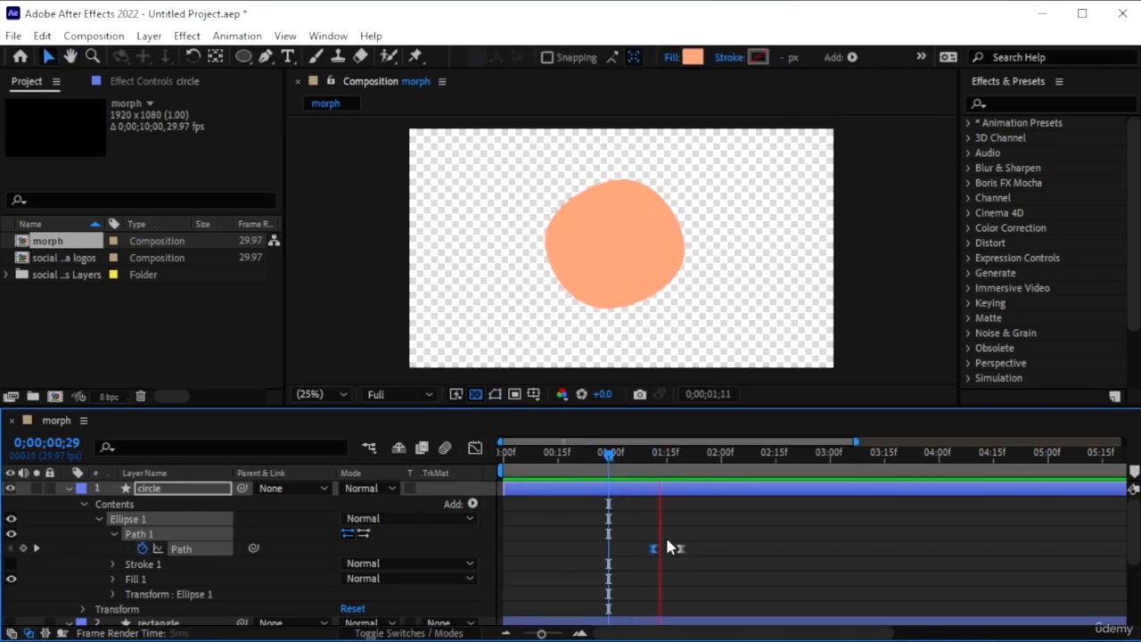
- Try moving the rectangle Path keyframe to about 0;00;01;22
{"action": "left_click_drag", "start_coordinate": [678, 549], "coordinate": [692, 549]}
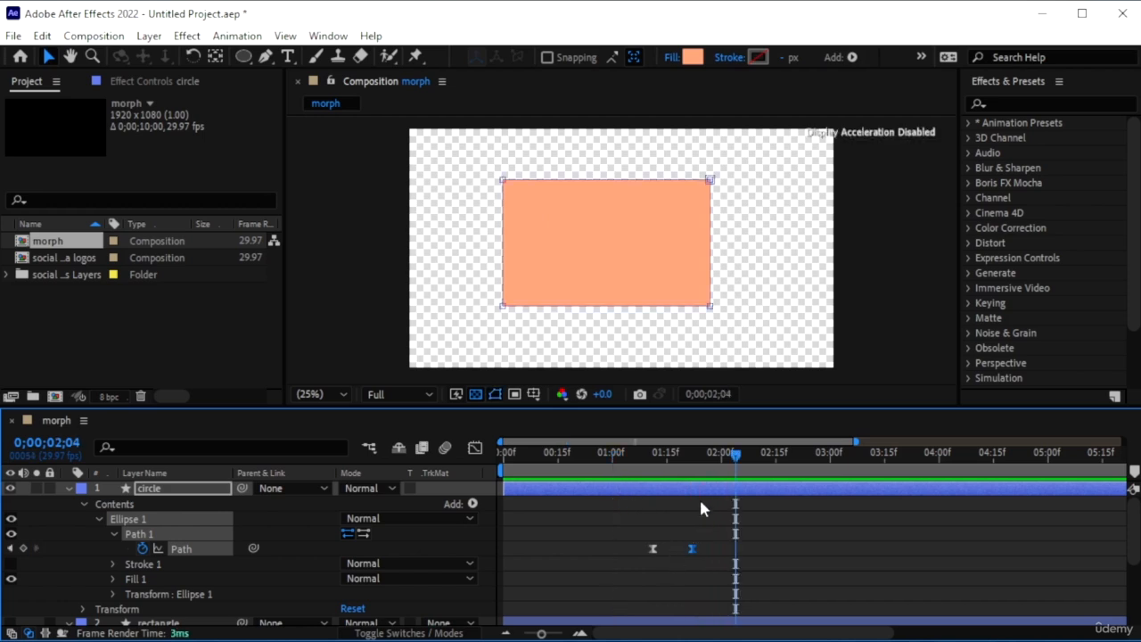
{"action": "left_click", "coordinate": [623, 455]}
- Shift the speed graph's peak close to the first Path keyframe and preview the morph from 0;00;00;28
{"action": "left_click", "coordinate": [475, 448]}
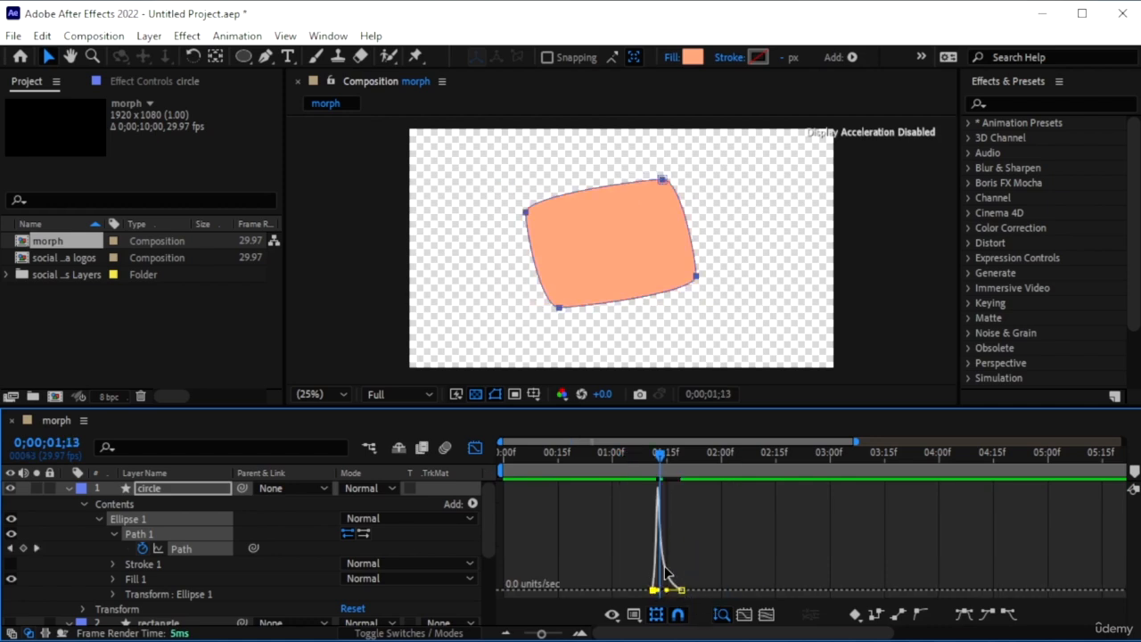
{"action": "left_click", "coordinate": [472, 448]}
{"action": "left_click", "coordinate": [607, 466]}
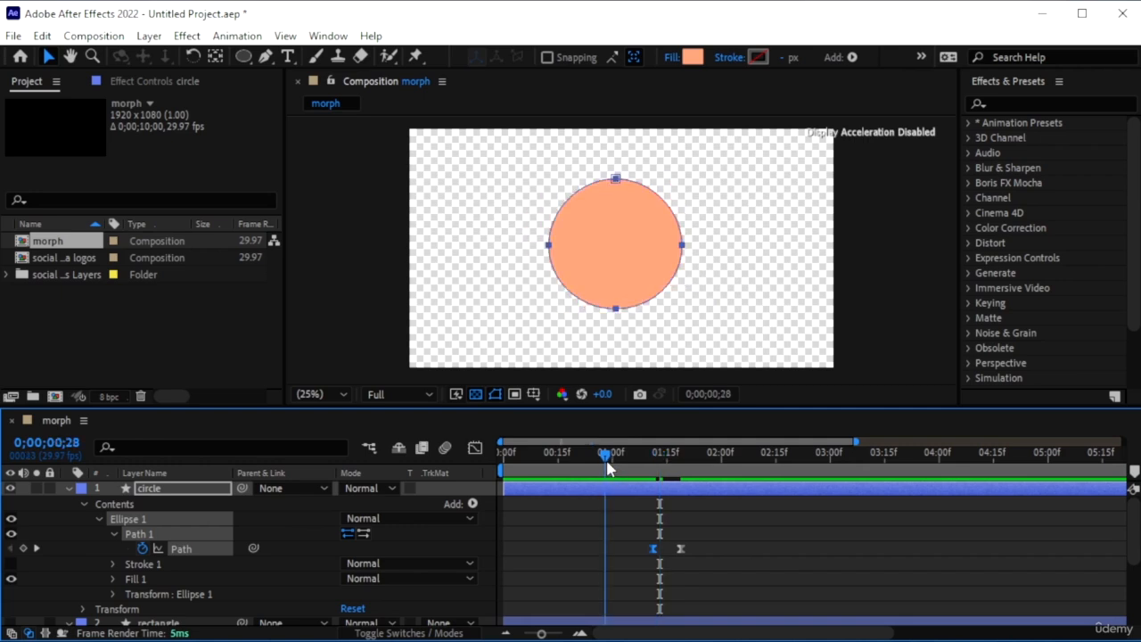
{"action": "key", "text": "space"}
{"action": "key", "text": "space"}
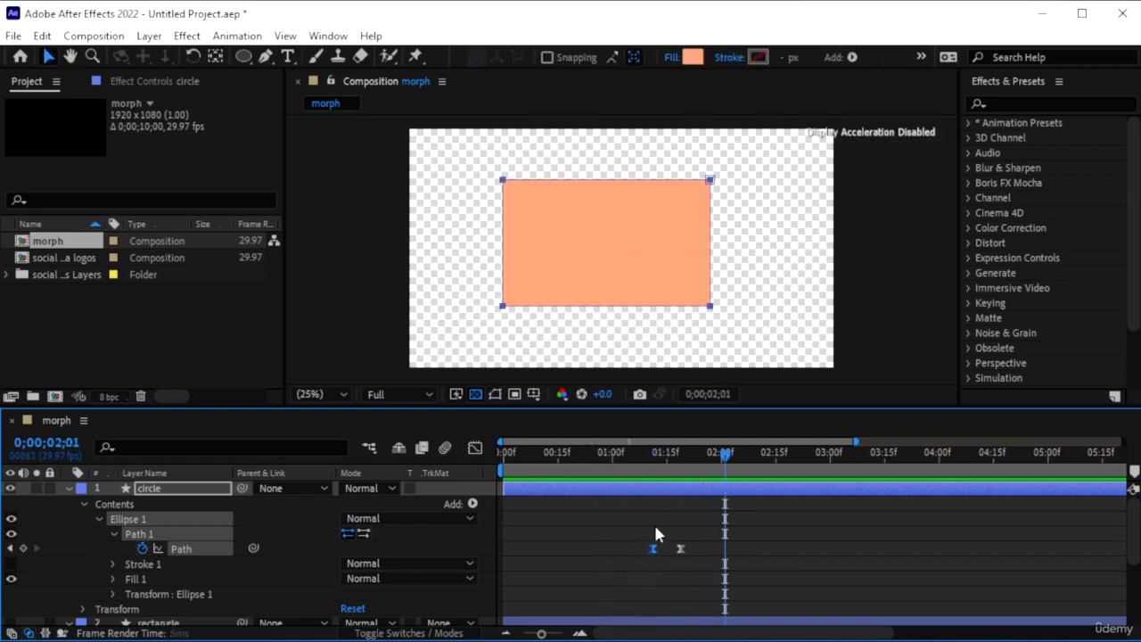
- Inspect the Path speed graph, close it and move the current time to the first Path keyframe at 0;00;01;11
{"action": "left_click", "coordinate": [476, 448]}
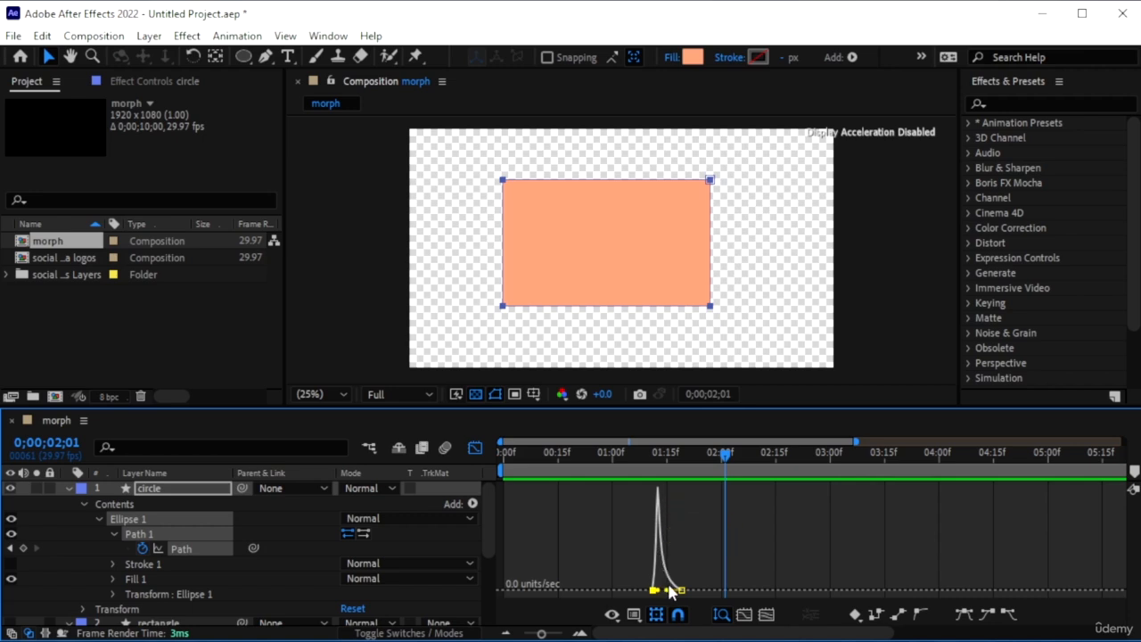
{"action": "left_click", "coordinate": [474, 449]}
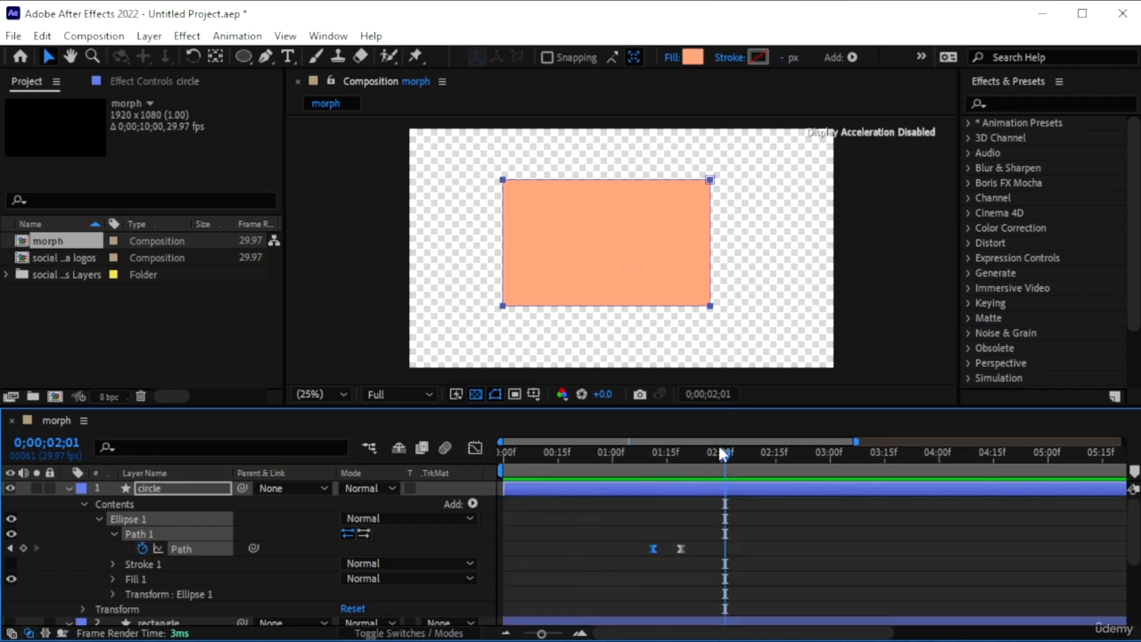
{"action": "left_click_drag", "start_coordinate": [698, 455], "coordinate": [653, 514]}
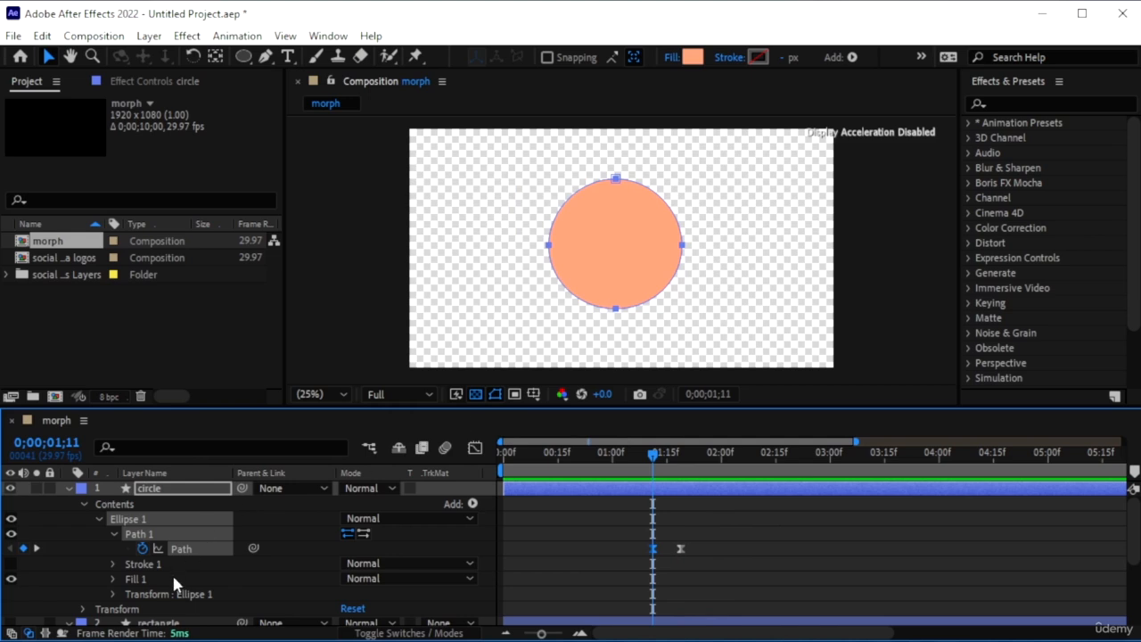
- Delete the rectangle layer from the morph composition
{"action": "scroll", "coordinate": [174, 578], "scroll_direction": "down", "scroll_amount": 3}
{"action": "left_click", "coordinate": [166, 499]}
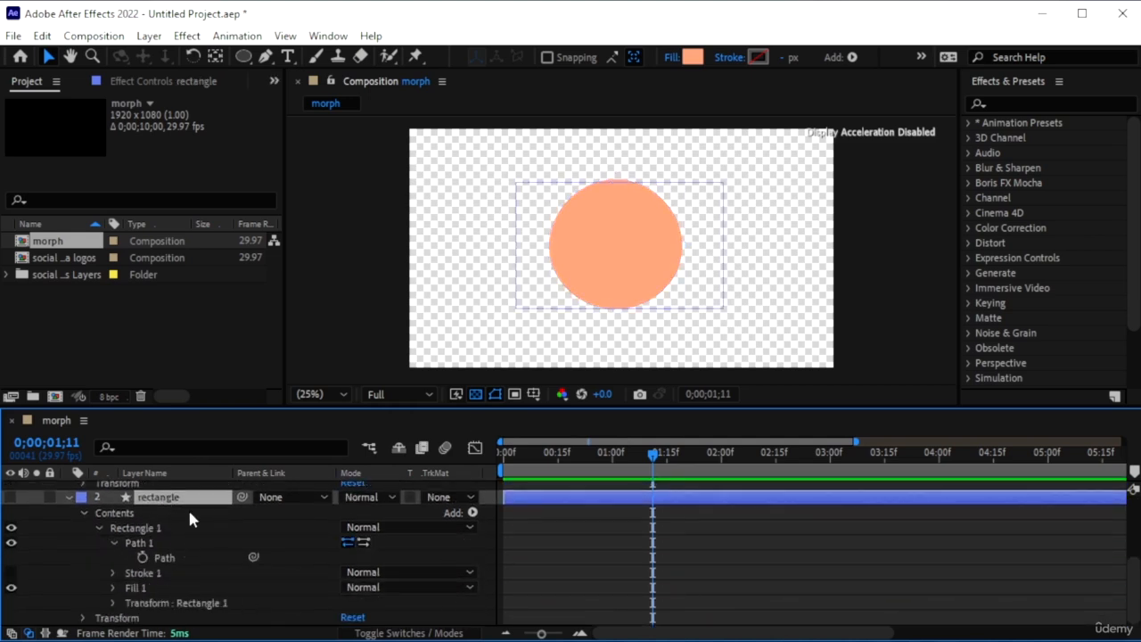
{"action": "key", "text": "Delete"}
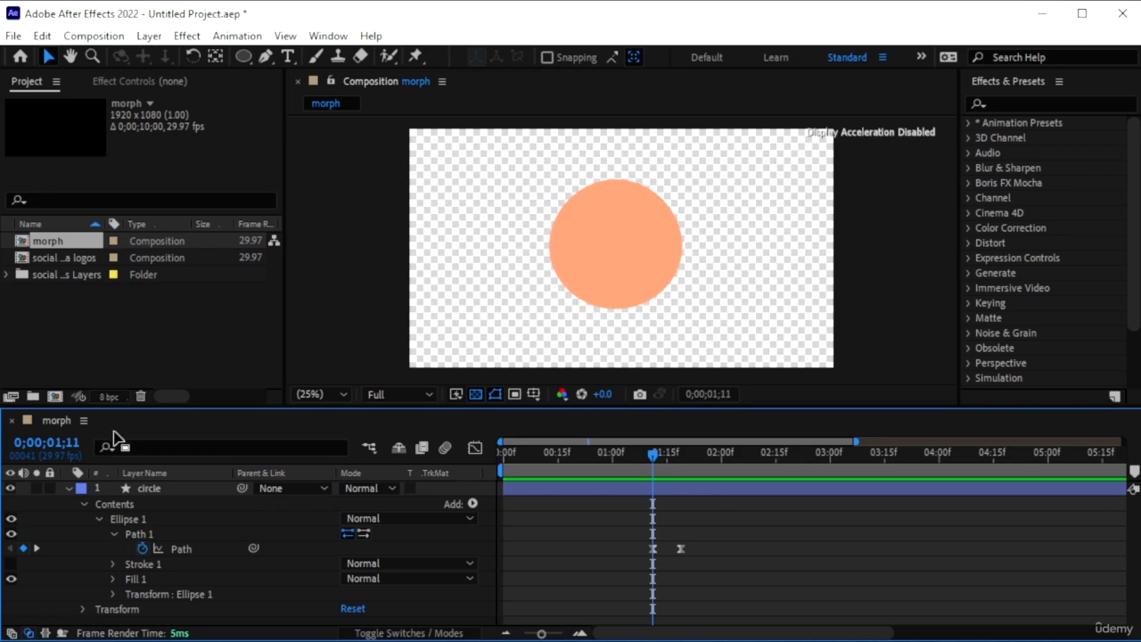
- Show the circle layer's Transform properties and add a 0° Rotation keyframe at 0;00;01;11
{"action": "left_click", "coordinate": [83, 504]}
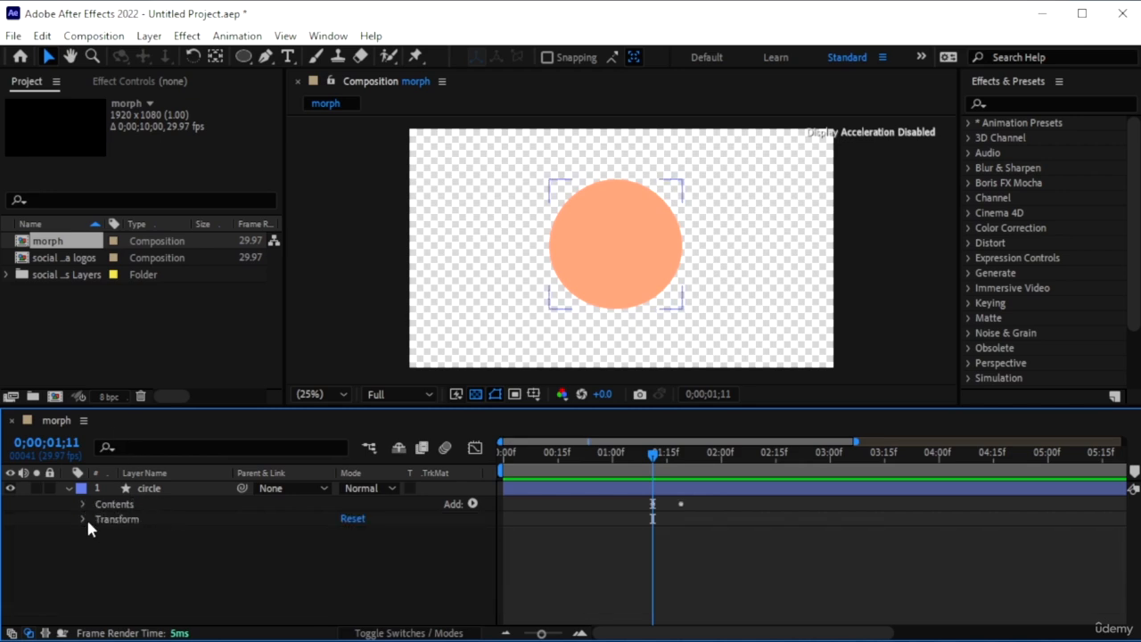
{"action": "left_click", "coordinate": [82, 519]}
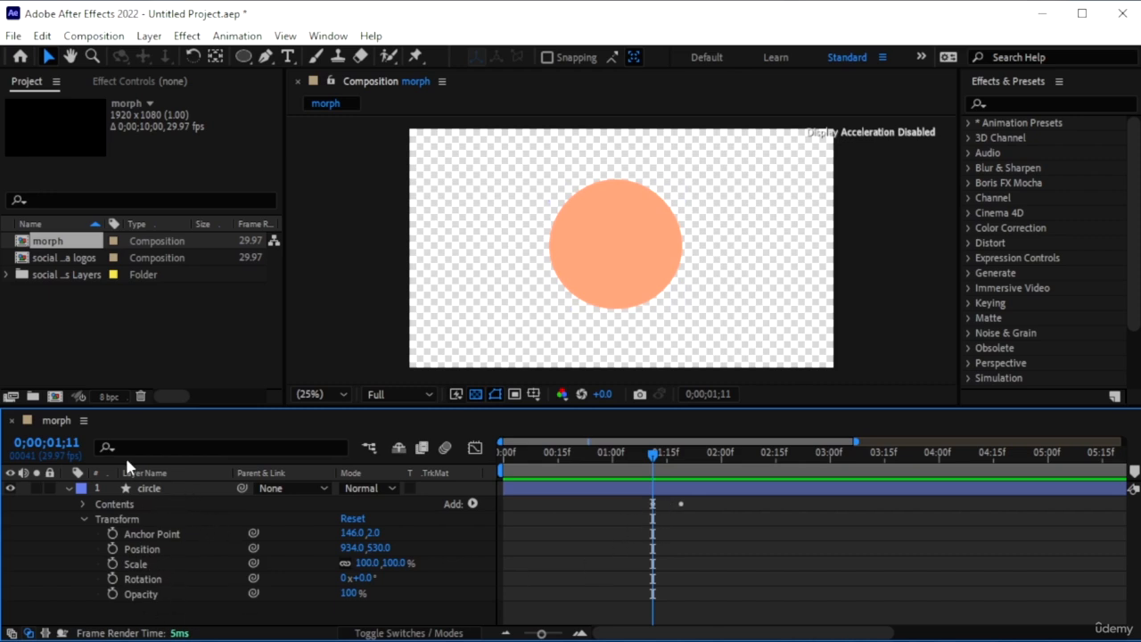
{"action": "left_click", "coordinate": [112, 579]}
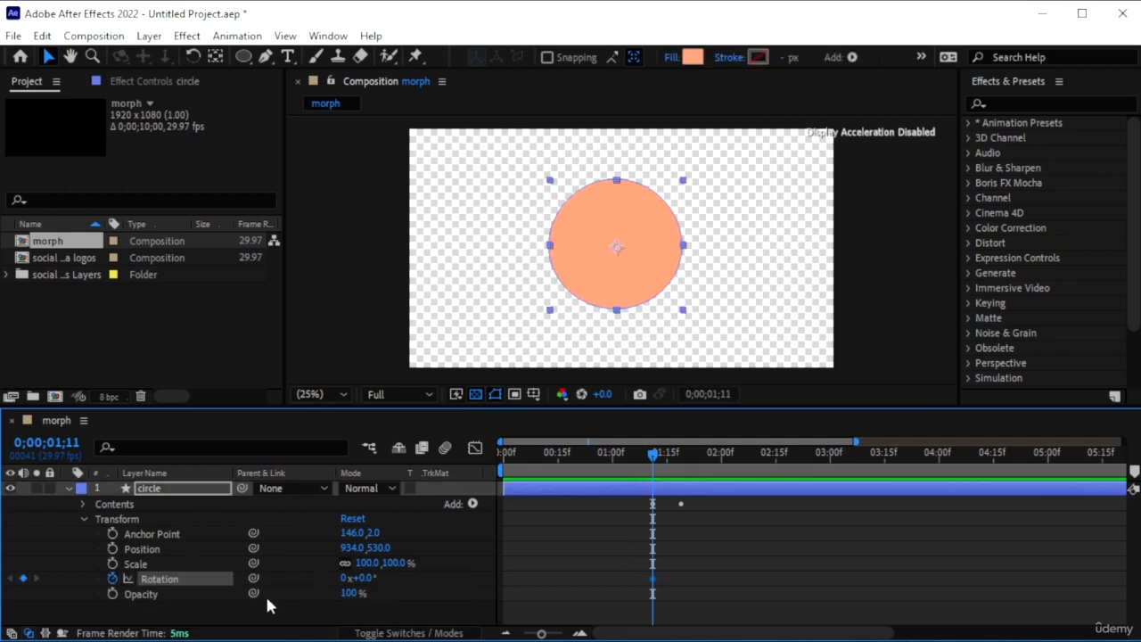
- Try rotating the circle layer from 90° at 0;00;01;11 to 0° at 0;00;01;19 and preview it from 0;00;01;02
{"action": "left_click_drag", "start_coordinate": [657, 459], "coordinate": [685, 470]}
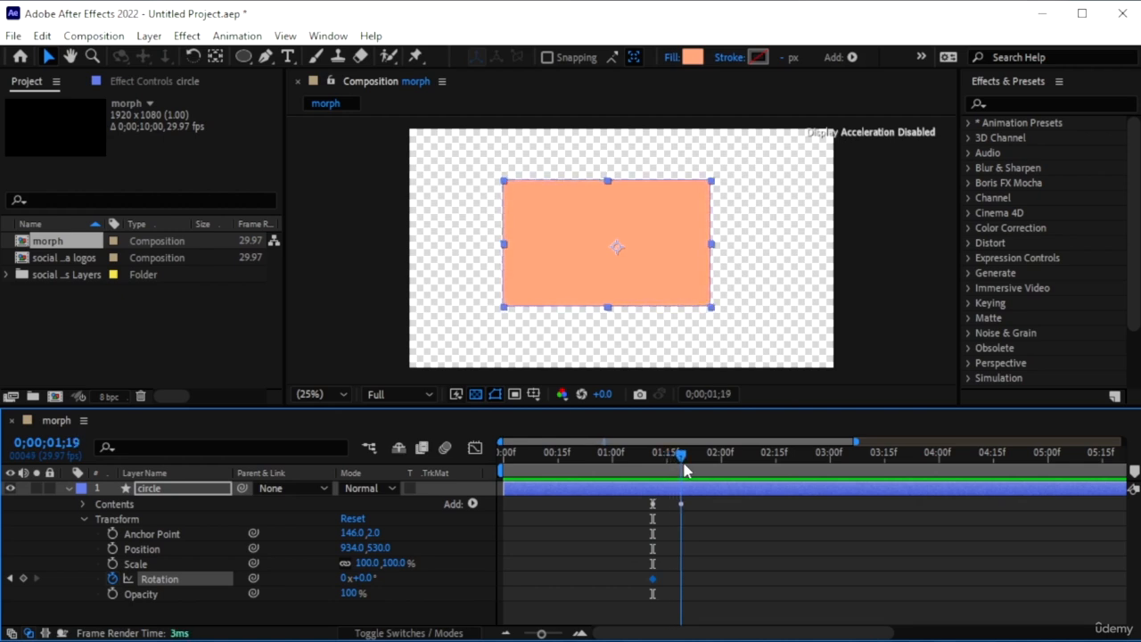
{"action": "left_click_drag", "start_coordinate": [653, 580], "coordinate": [682, 581]}
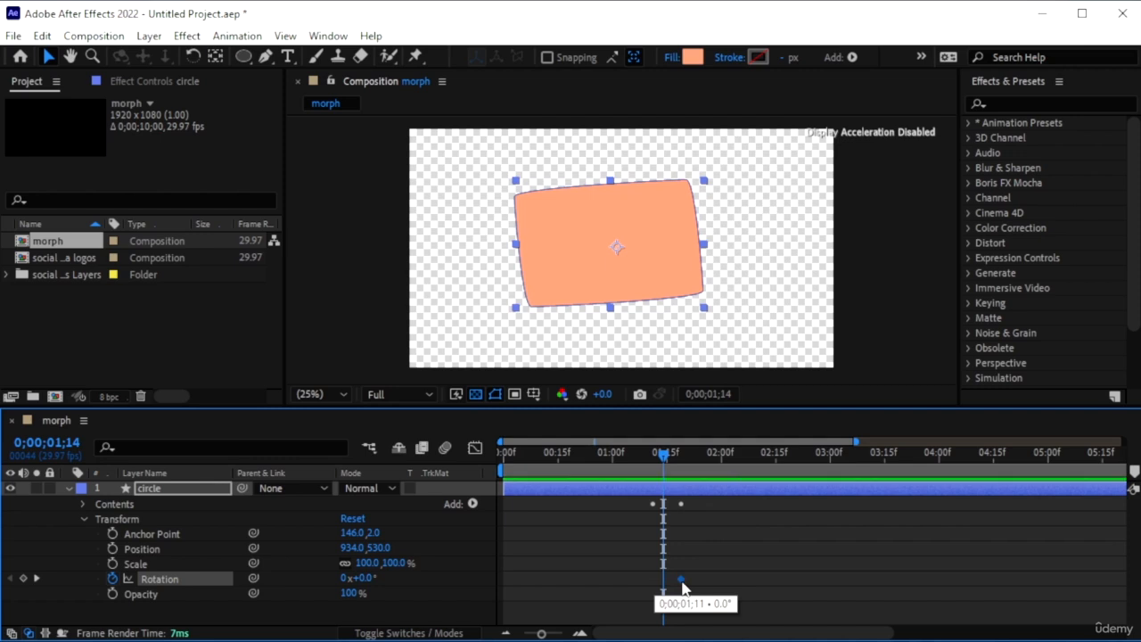
{"action": "mouse_move", "coordinate": [665, 470]}
{"action": "left_mouse_down"}
{"action": "mouse_move", "coordinate": [685, 470]}
{"action": "mouse_move", "coordinate": [655, 473]}
{"action": "left_mouse_up"}
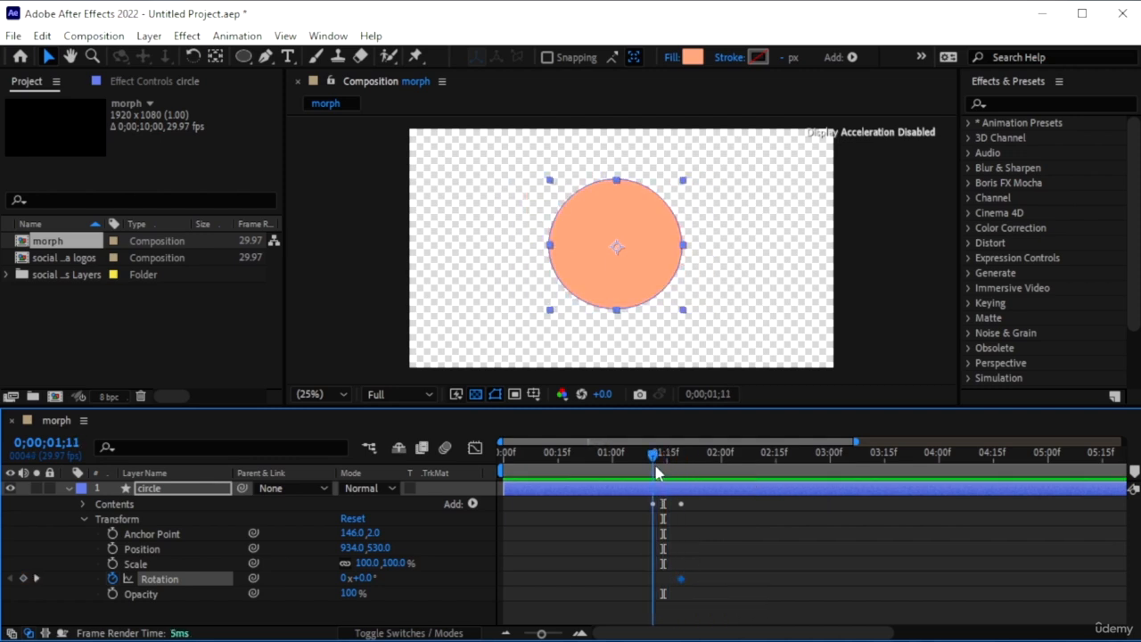
{"action": "left_click_drag", "start_coordinate": [367, 580], "coordinate": [397, 576]}
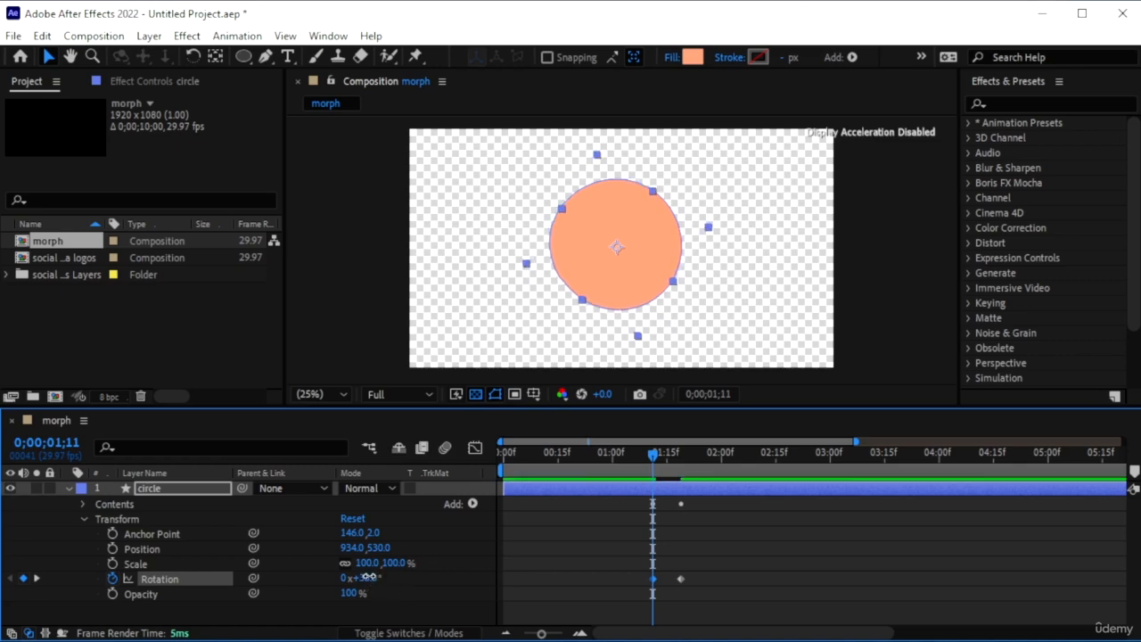
{"action": "left_click", "coordinate": [368, 576]}
{"action": "type", "text": "90"}
{"action": "key", "text": "Return"}
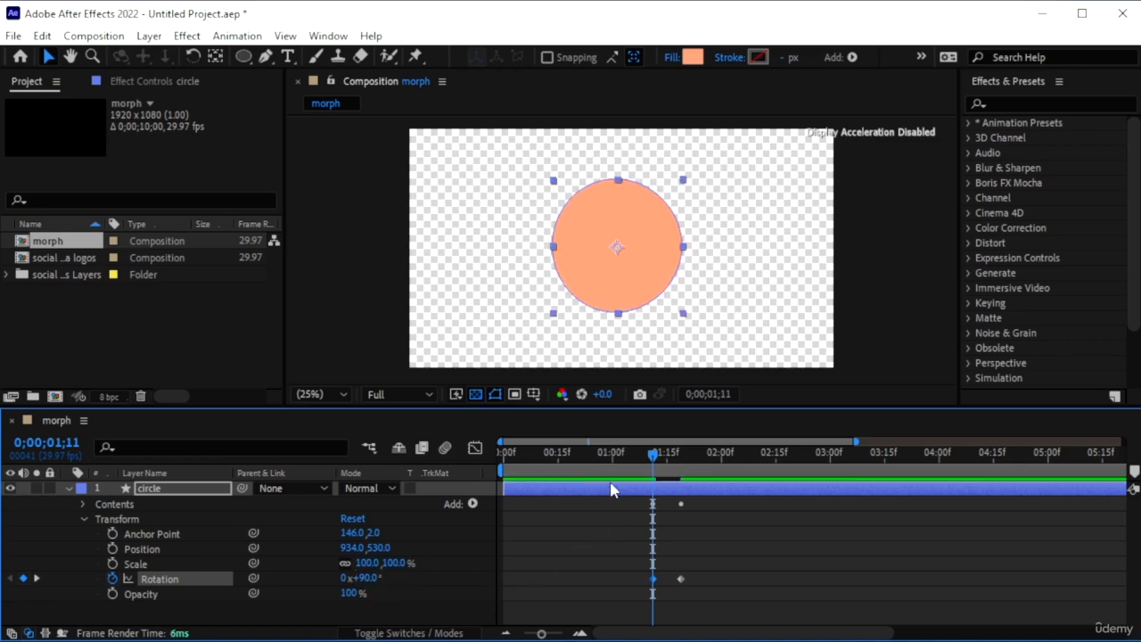
{"action": "left_click", "coordinate": [620, 461]}
{"action": "key", "text": "space"}
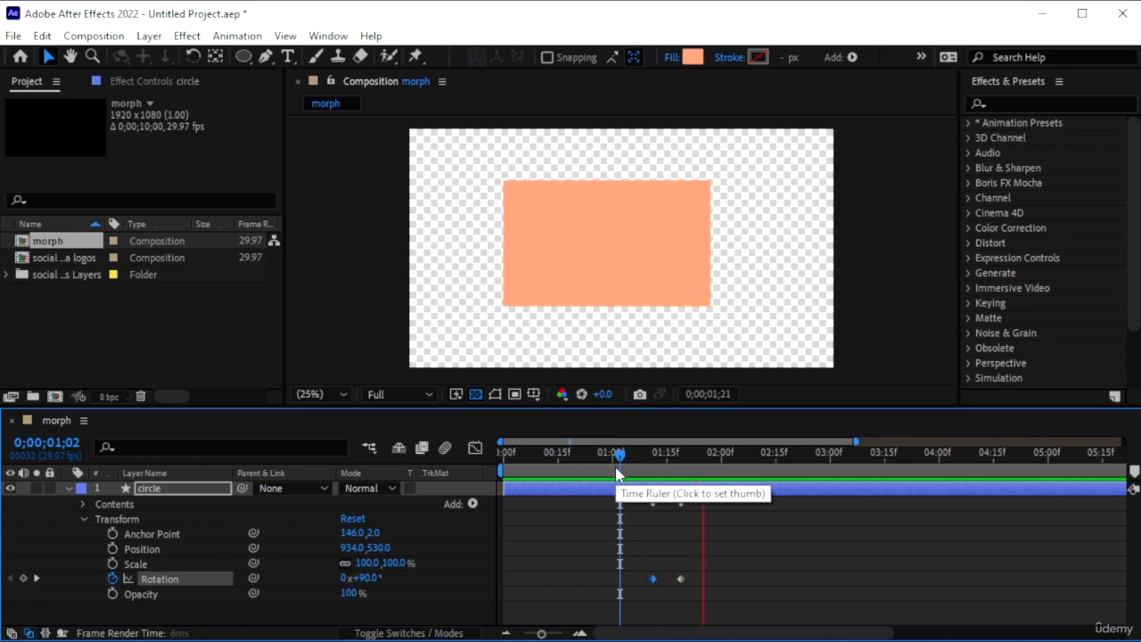
{"action": "key", "text": "space"}
- Swap the two Rotation keyframes' positions and delete the 90° keyframe at 0;00;01;19
{"action": "left_click_drag", "start_coordinate": [681, 579], "coordinate": [654, 579]}
{"action": "left_click_drag", "start_coordinate": [705, 460], "coordinate": [683, 473]}
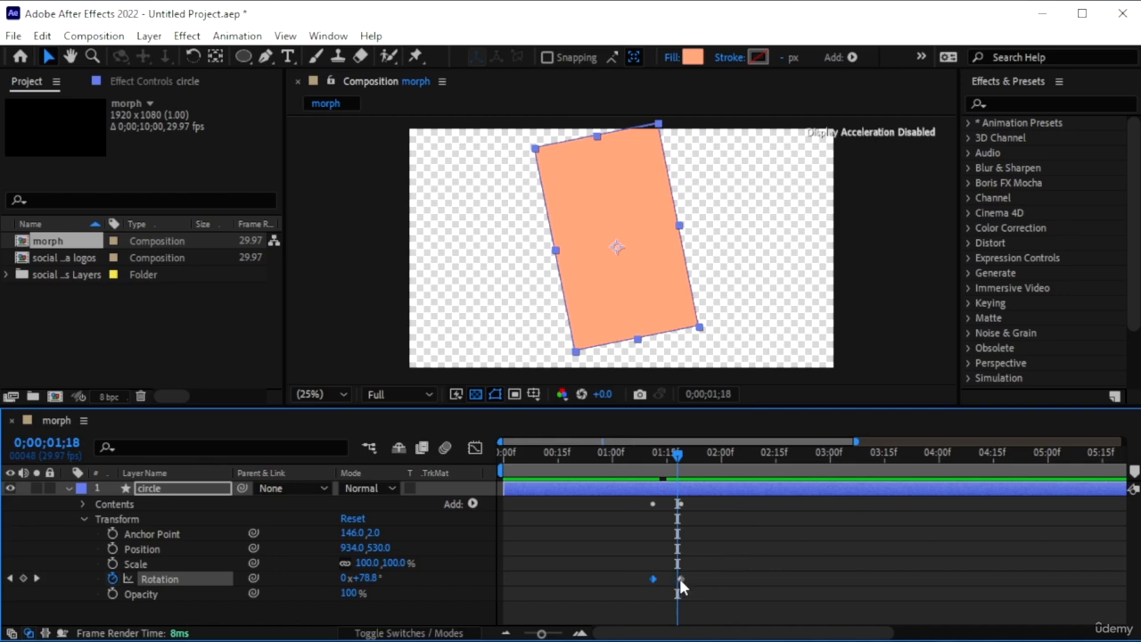
{"action": "key", "text": "Delete"}
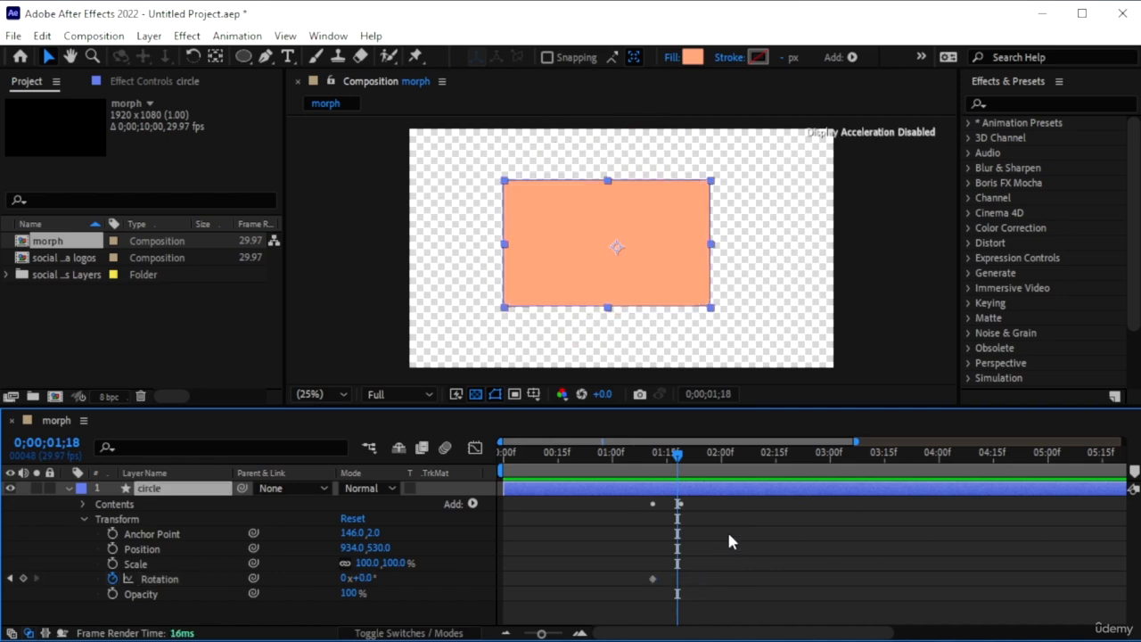
{"action": "left_click", "coordinate": [657, 580]}
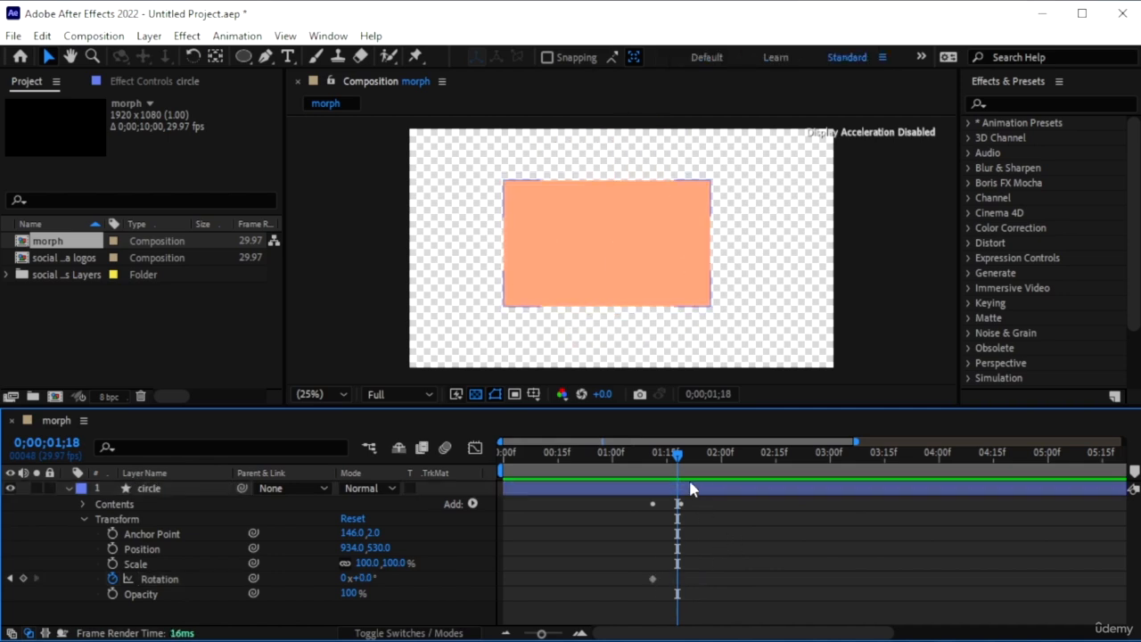
- Set the circle layer's Rotation to 90° at 0;00;01;16
{"action": "mouse_move", "coordinate": [683, 458]}
{"action": "left_mouse_down"}
{"action": "mouse_move", "coordinate": [650, 470]}
{"action": "mouse_move", "coordinate": [672, 477]}
{"action": "left_mouse_up"}
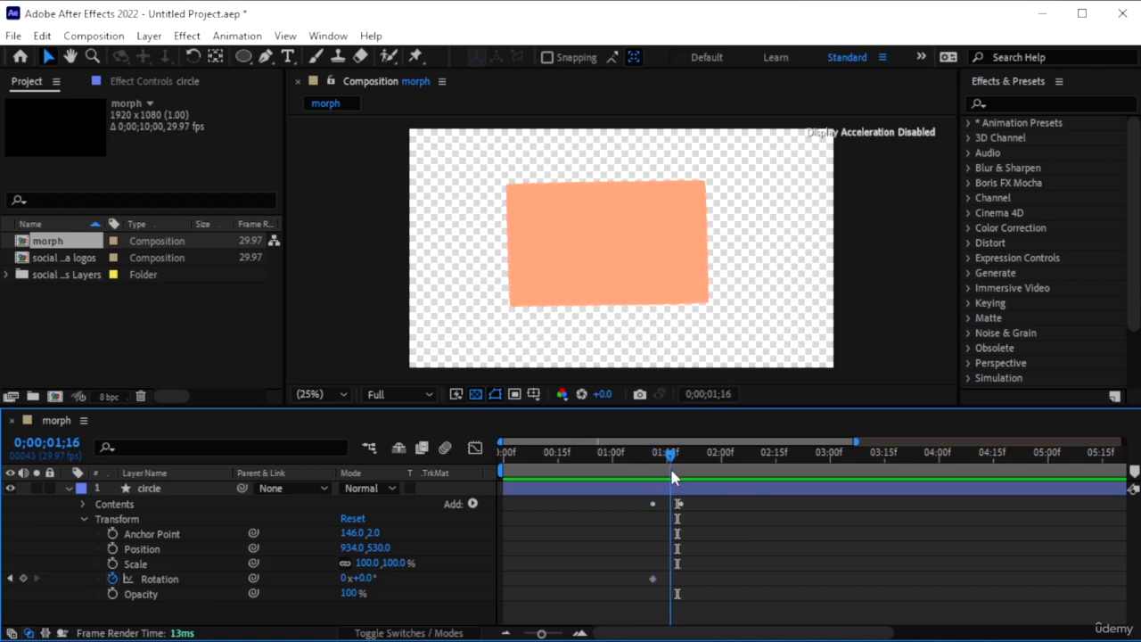
{"action": "left_click", "coordinate": [609, 185]}
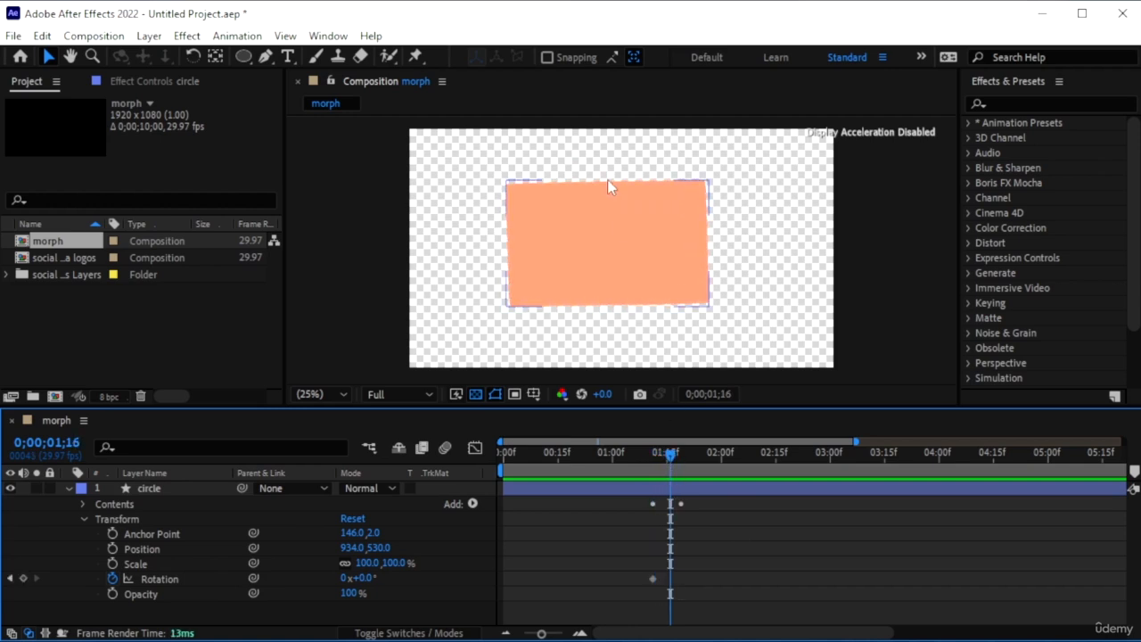
{"action": "left_click", "coordinate": [361, 578]}
{"action": "type", "text": "90"}
{"action": "key", "text": "Return"}
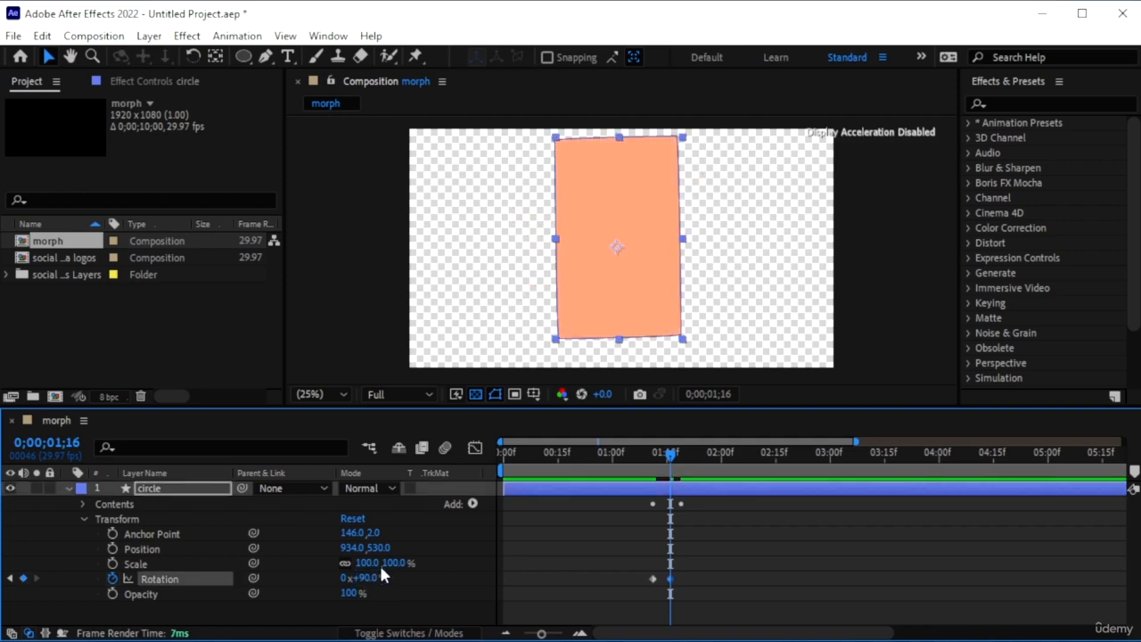
- Set the circle layer's Rotation to 180° at 0;00;01;19 and scrub back to 0;00;01;05
{"action": "left_click_drag", "start_coordinate": [671, 457], "coordinate": [681, 463]}
{"action": "left_click", "coordinate": [367, 577]}
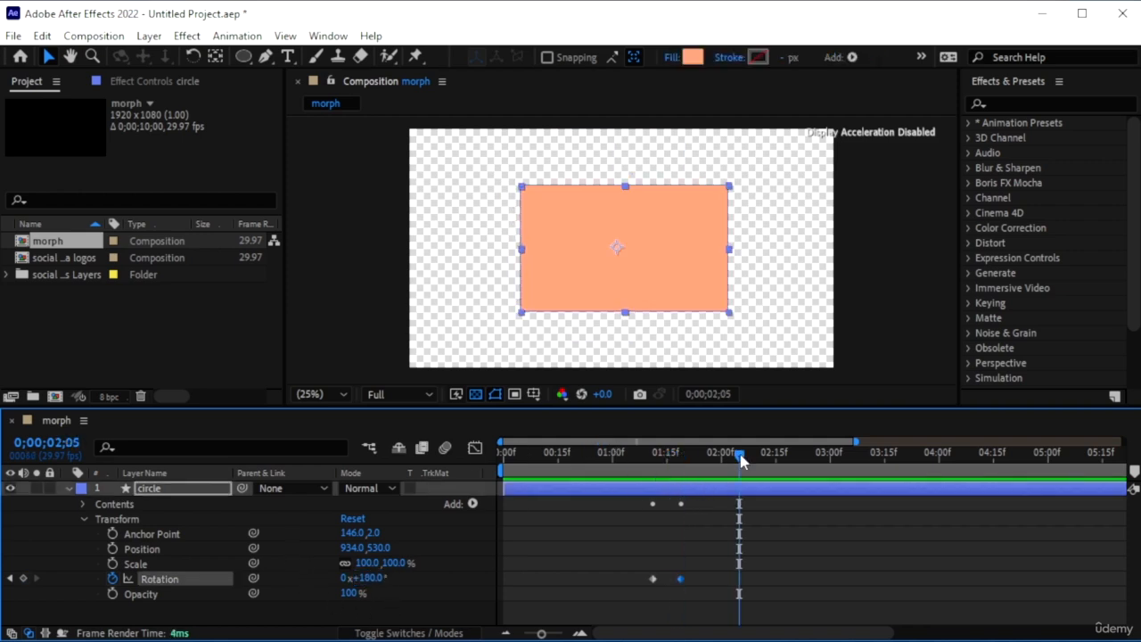
{"action": "left_click_drag", "start_coordinate": [740, 458], "coordinate": [632, 534]}
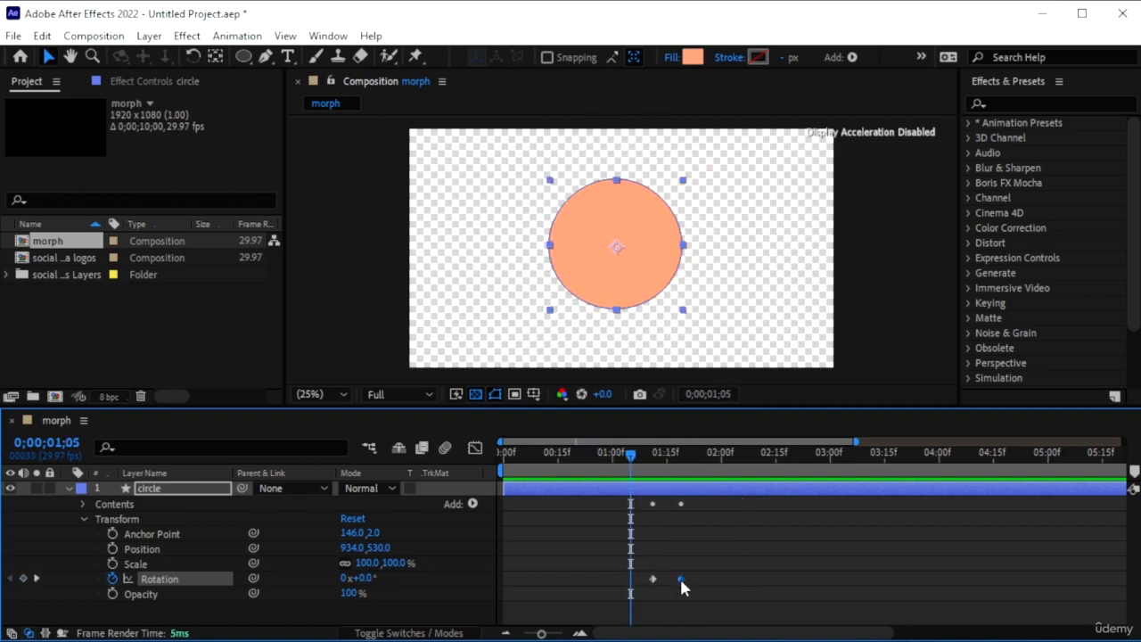
- Tighten the Rotation keyframes to about 0;00;01;12 and 0;00;01;16 and preview the spinning morph from 0;00;01;04
{"action": "left_click_drag", "start_coordinate": [681, 580], "coordinate": [659, 582]}
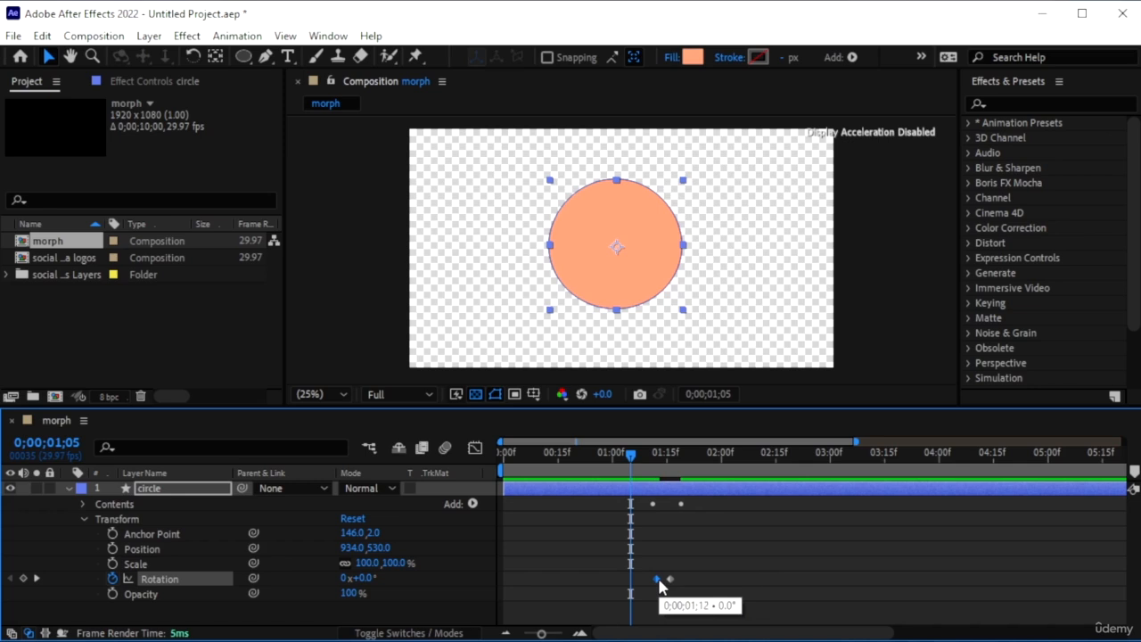
{"action": "key", "text": "space"}
{"action": "key", "text": "space"}
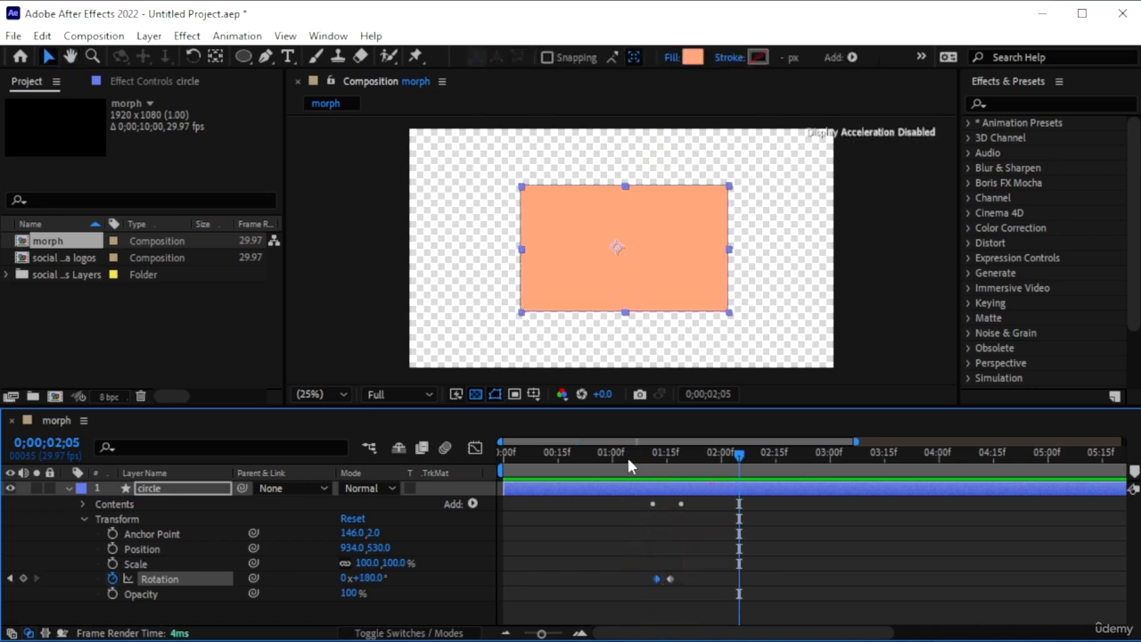
{"action": "left_click", "coordinate": [628, 463]}
{"action": "key", "text": "space"}
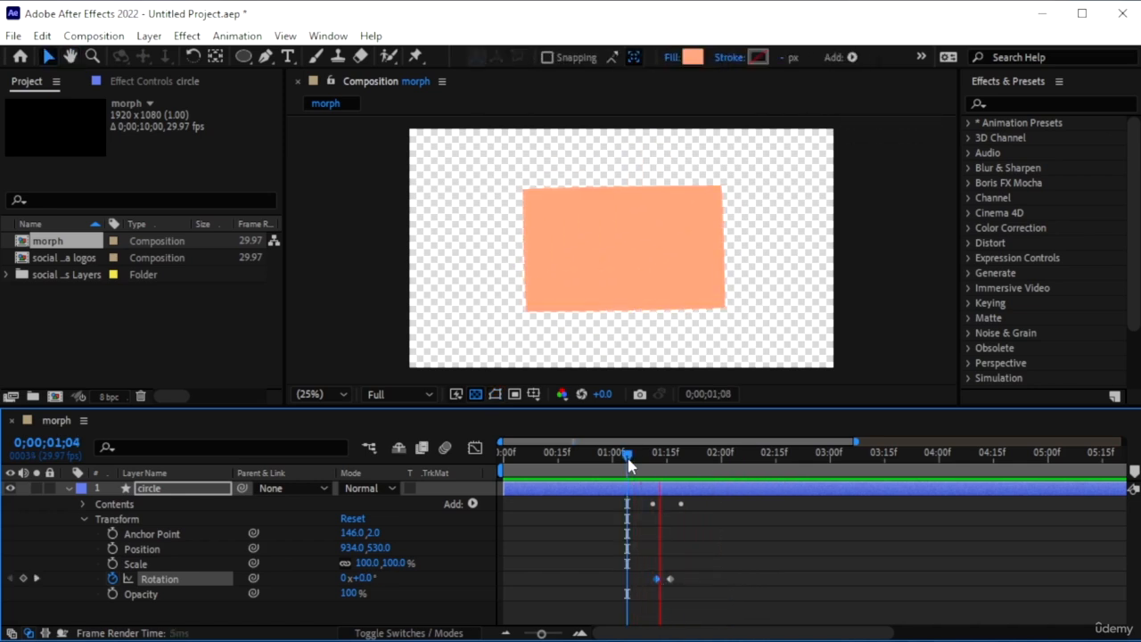
{"action": "key", "text": "space"}
- Try moving both Rotation keyframes past 0;00;02;15 and preview the morph without the spin
{"action": "left_click_drag", "start_coordinate": [624, 567], "coordinate": [801, 578]}
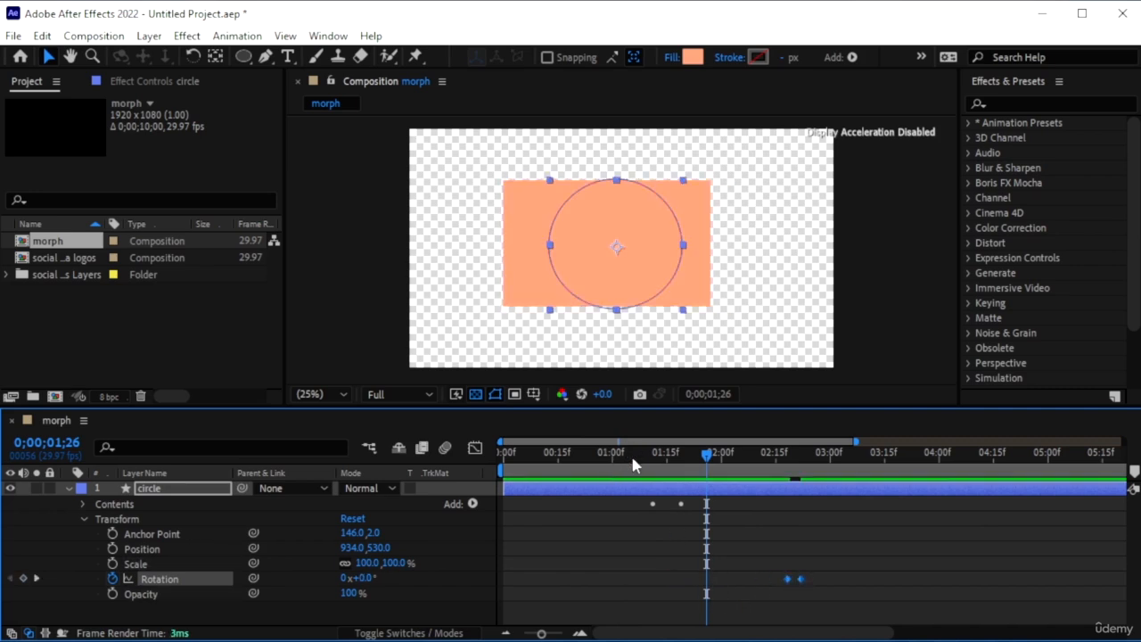
{"action": "left_click", "coordinate": [632, 455]}
{"action": "key", "text": "space"}
{"action": "key", "text": "space"}
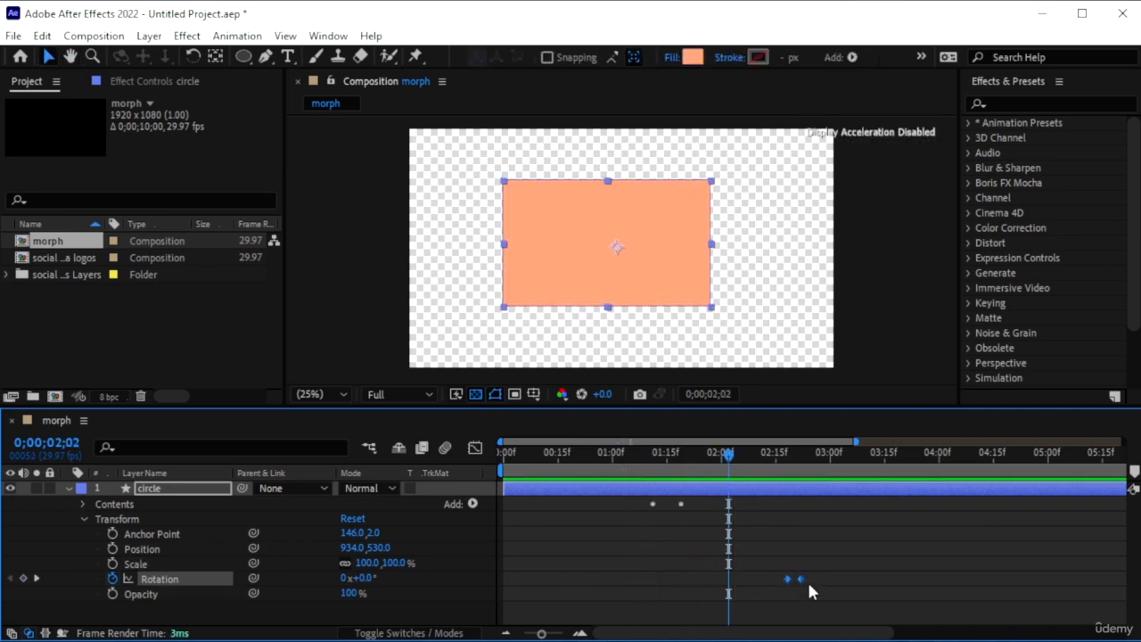
- Move both Rotation keyframes back between the two morph keyframes and preview from 0;00;01;03
{"action": "left_click_drag", "start_coordinate": [800, 578], "coordinate": [674, 581]}
{"action": "left_click_drag", "start_coordinate": [731, 462], "coordinate": [627, 479]}
{"action": "key", "text": "space"}
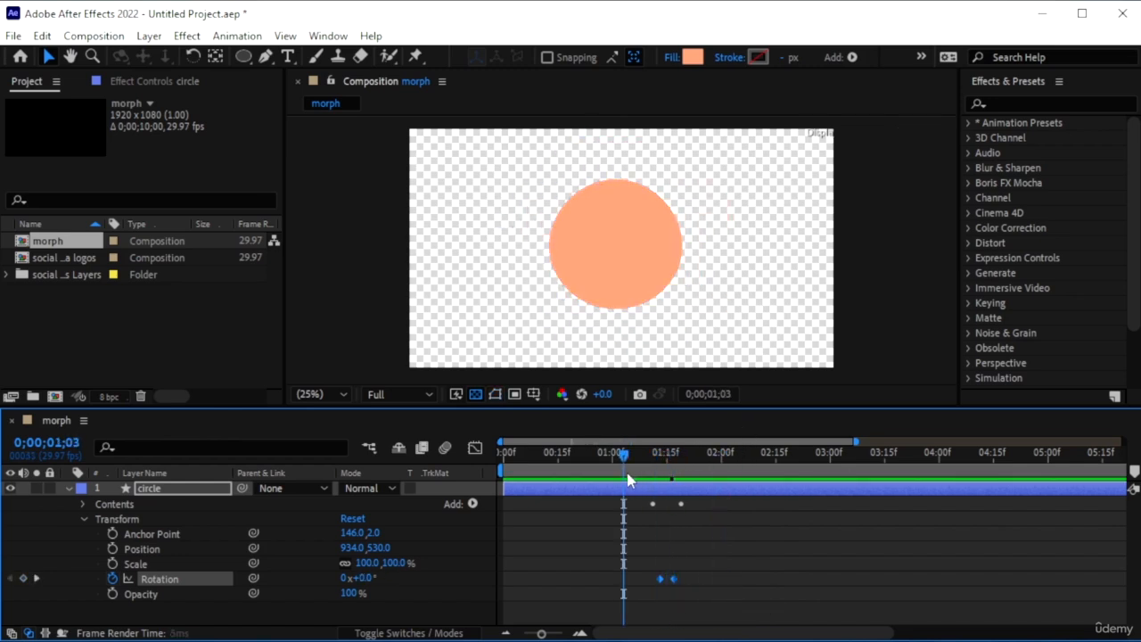
{"action": "key", "text": "space"}
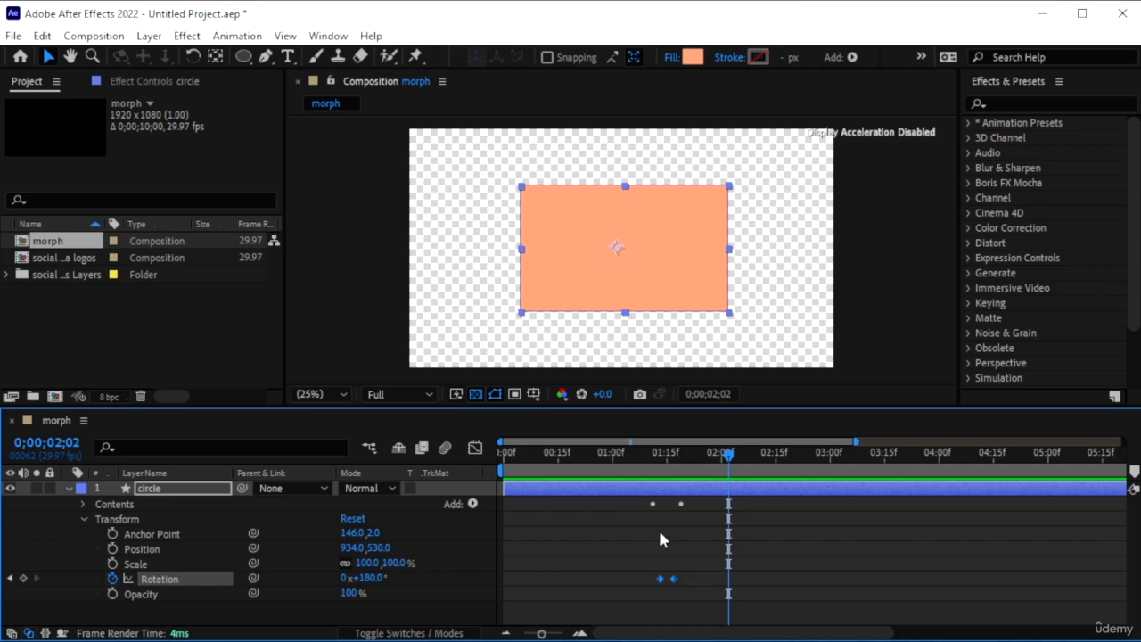
- Apply Easy Ease to both Rotation keyframes and preview the animation from 0;00;01;01
{"action": "key", "text": "F9"}
{"action": "left_click", "coordinate": [617, 463]}
{"action": "key", "text": "space"}
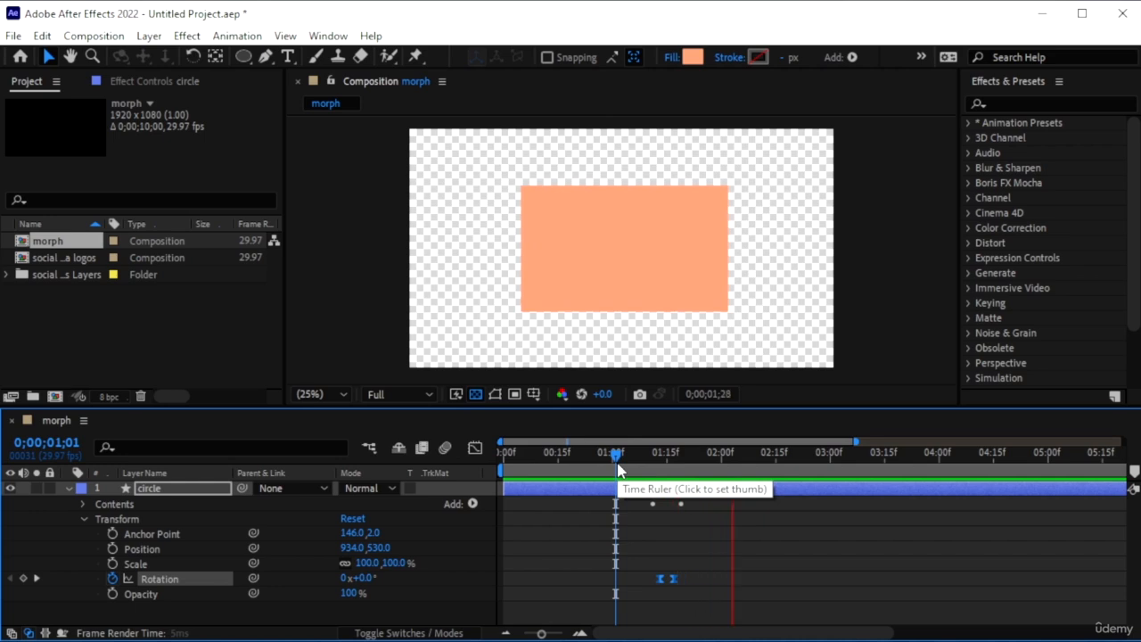
{"action": "key", "text": "space"}
- Move the second Rotation keyframe slightly closer to the first, preview from 0;00;01;07, and select the circle layer
{"action": "left_click", "coordinate": [697, 581]}
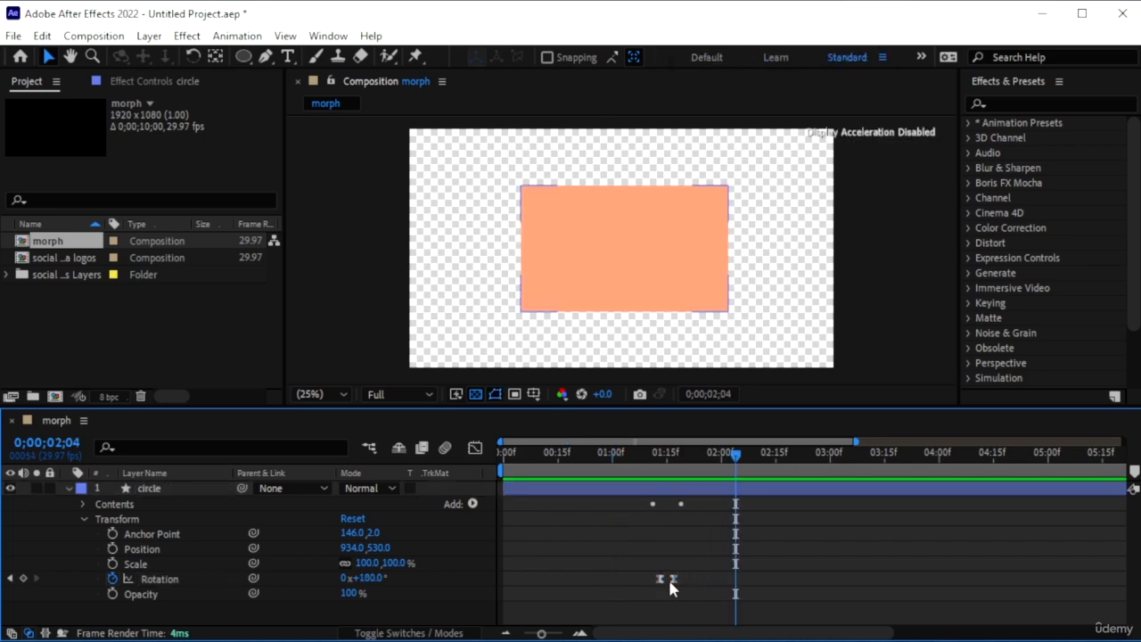
{"action": "left_click", "coordinate": [672, 579]}
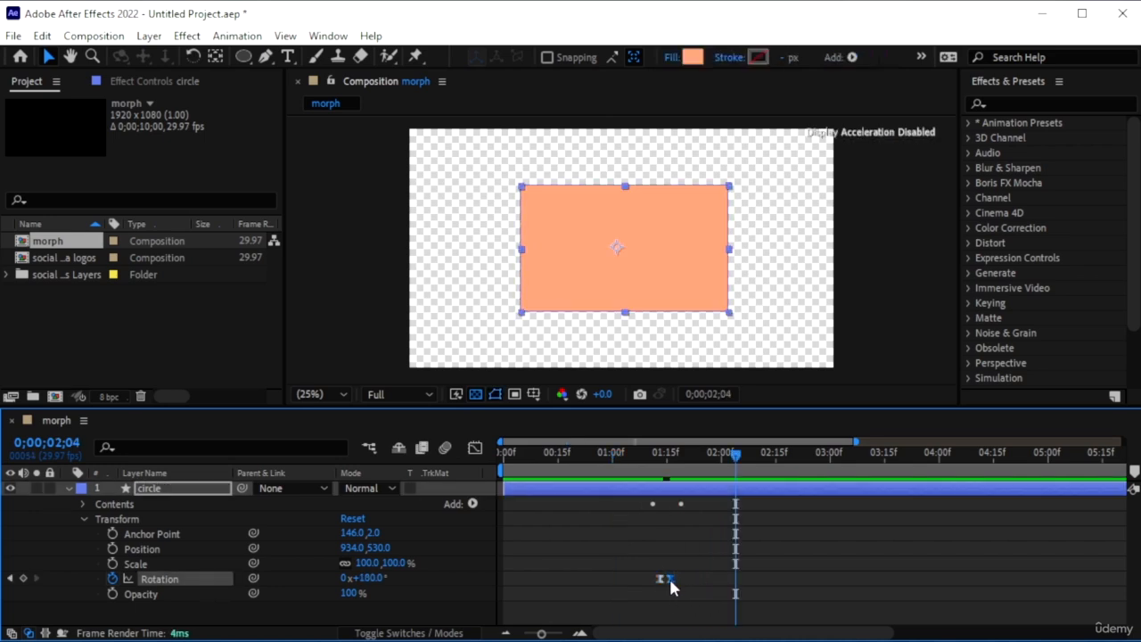
{"action": "left_click", "coordinate": [638, 461]}
{"action": "key", "text": "space"}
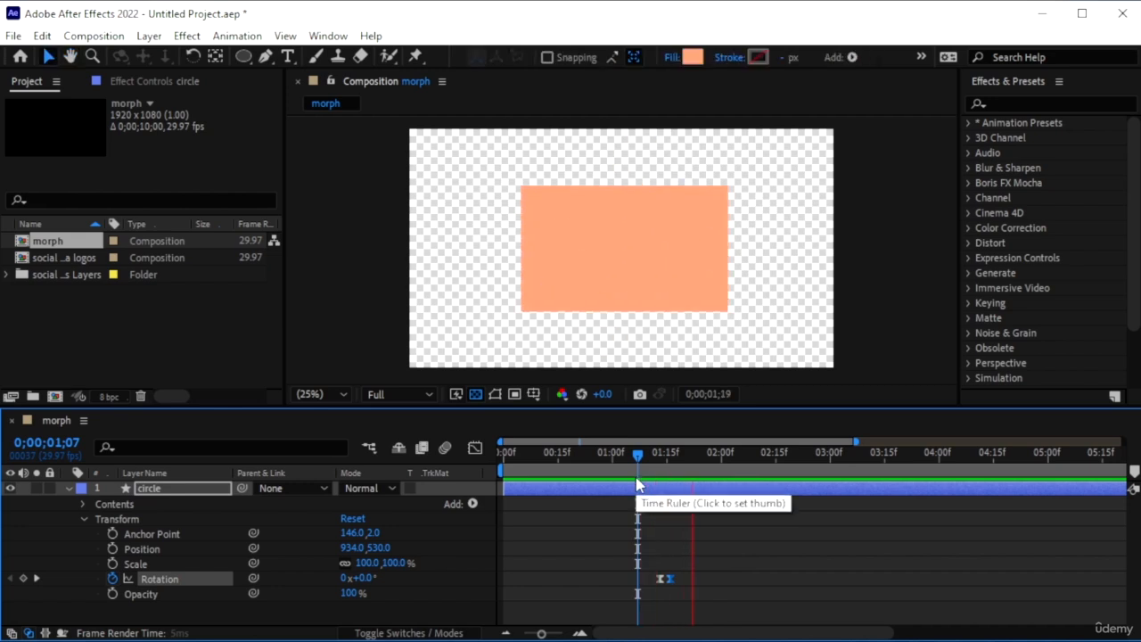
{"action": "key", "text": "space"}
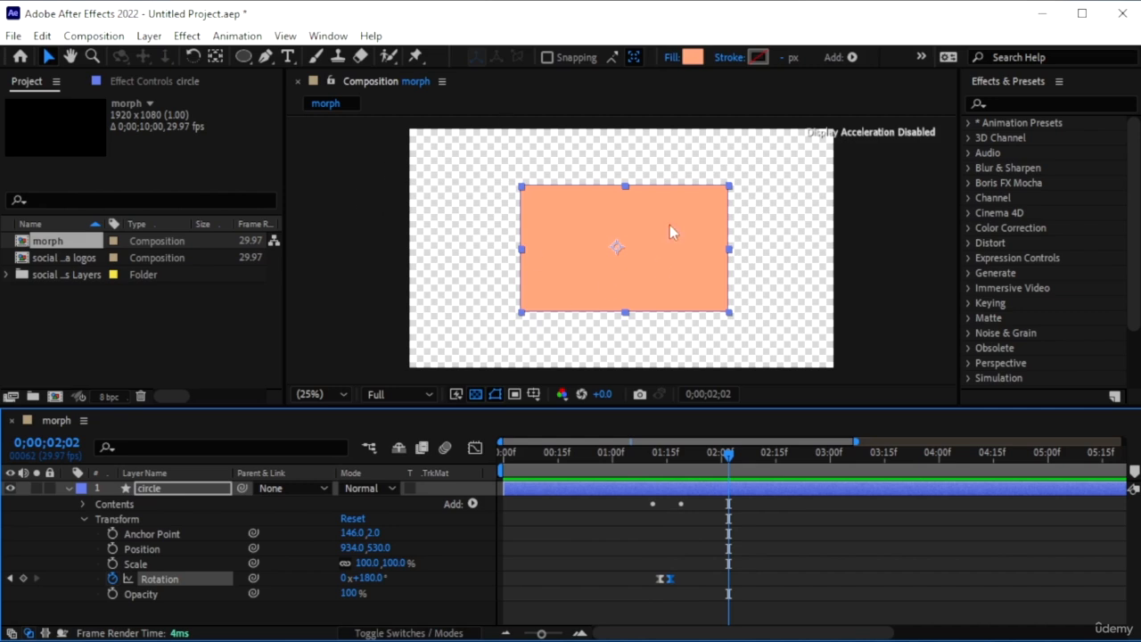
{"action": "left_click", "coordinate": [166, 491]}
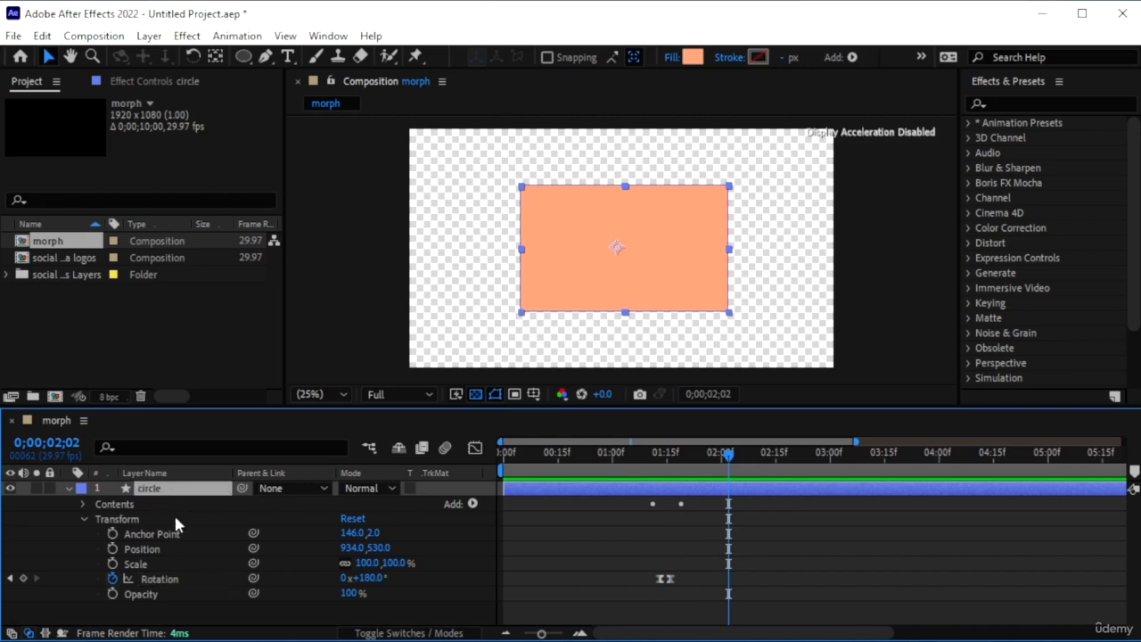
- Reveal only the circle layer's keyframed properties and draw a star over the rectangle as a new shape layer
{"action": "left_click", "coordinate": [69, 489]}
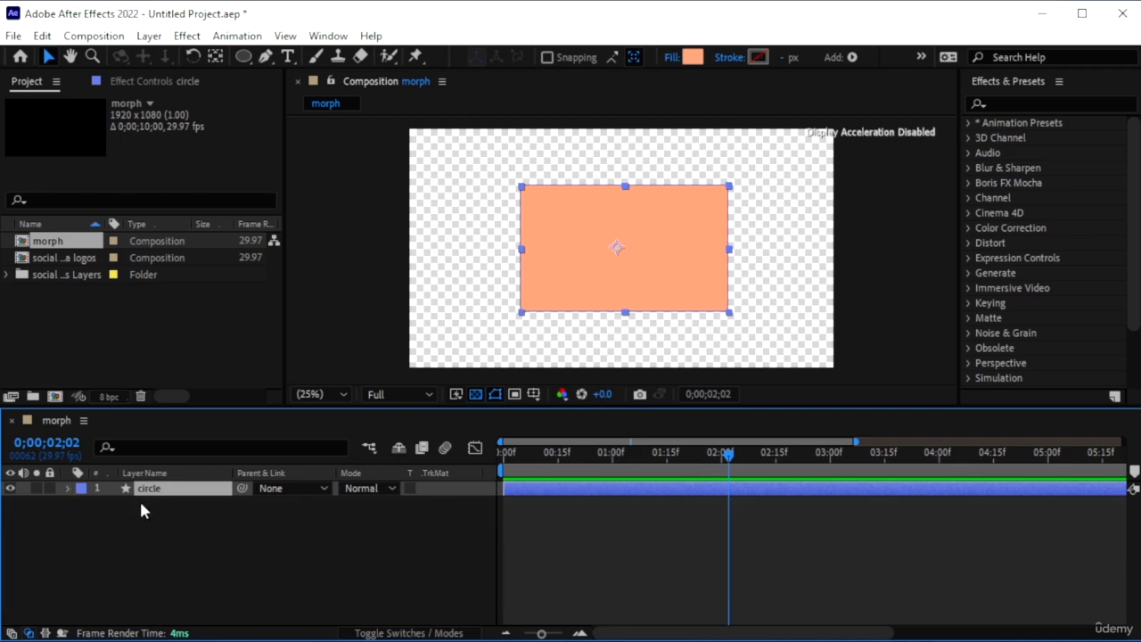
{"action": "key", "text": "u"}
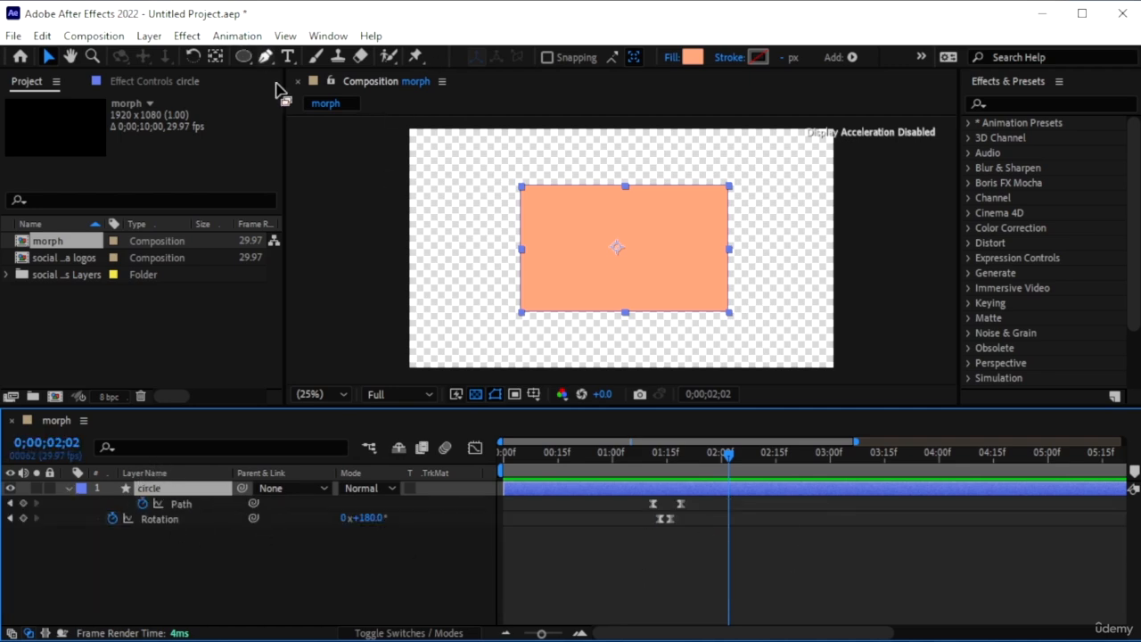
{"action": "left_click", "coordinate": [324, 544]}
{"action": "left_click_drag", "start_coordinate": [243, 56], "coordinate": [307, 135]}
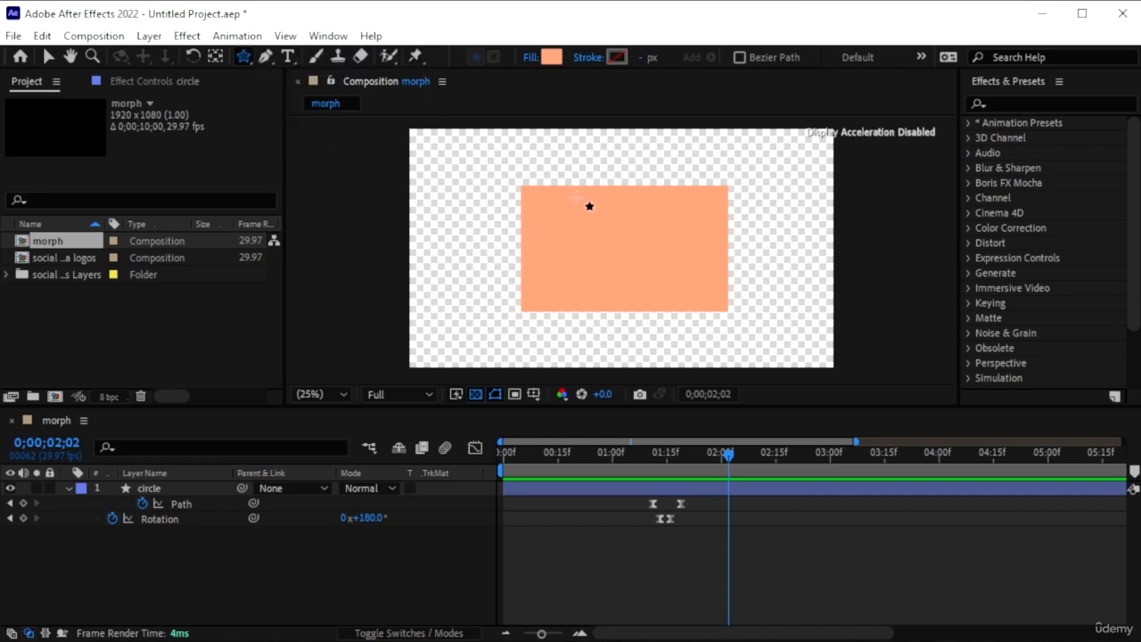
{"action": "mouse_move", "coordinate": [571, 189]}
{"action": "left_mouse_down"}
{"action": "mouse_move", "coordinate": [713, 259]}
{"action": "mouse_move", "coordinate": [642, 227]}
{"action": "mouse_move", "coordinate": [658, 234]}
{"action": "left_mouse_up"}
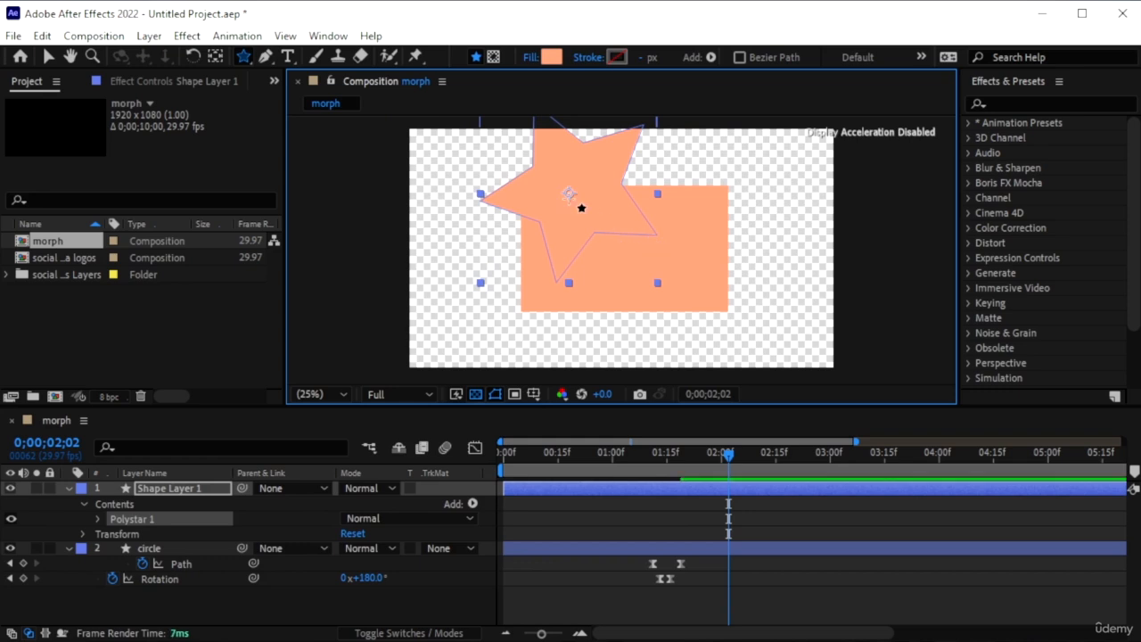
- Move the star over the rectangle's centre and scale it down slightly
{"action": "left_click", "coordinate": [49, 56]}
{"action": "left_click_drag", "start_coordinate": [572, 193], "coordinate": [636, 257]}
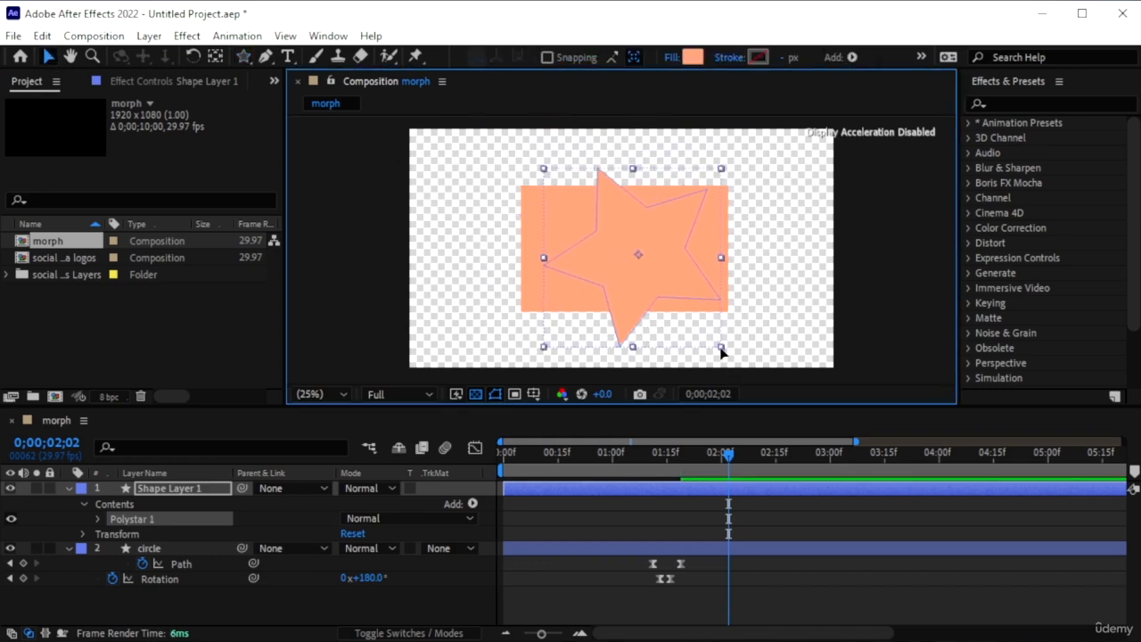
{"action": "mouse_move", "coordinate": [722, 347]}
{"action": "left_mouse_down"}
{"action": "mouse_move", "coordinate": [698, 322]}
{"action": "mouse_move", "coordinate": [711, 334]}
{"action": "left_mouse_up"}
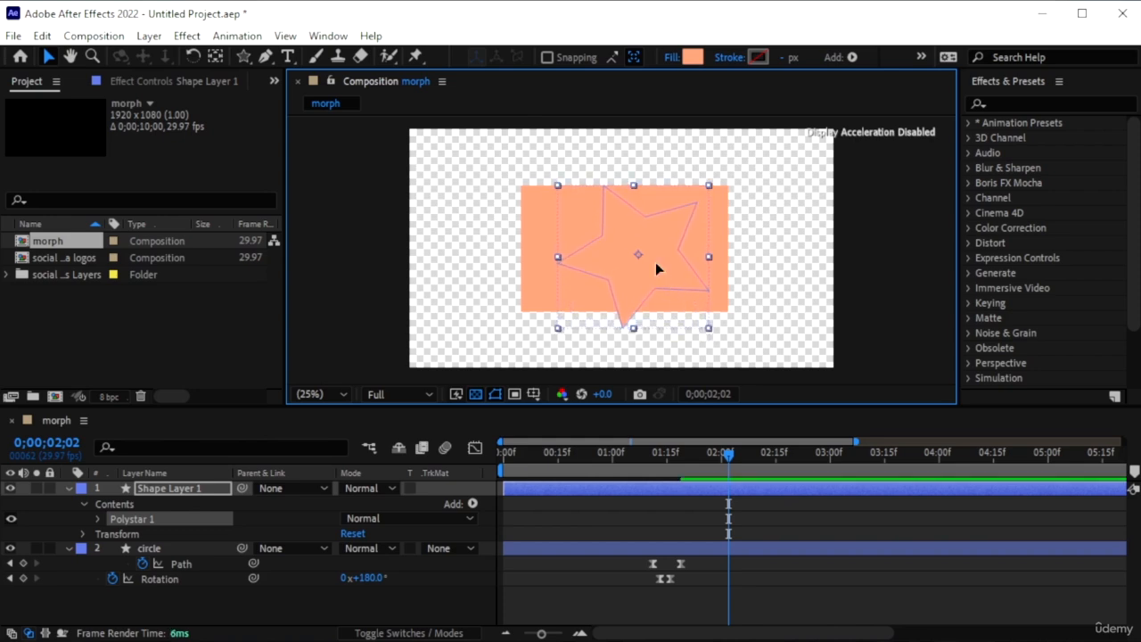
{"action": "left_click_drag", "start_coordinate": [656, 263], "coordinate": [644, 258]}
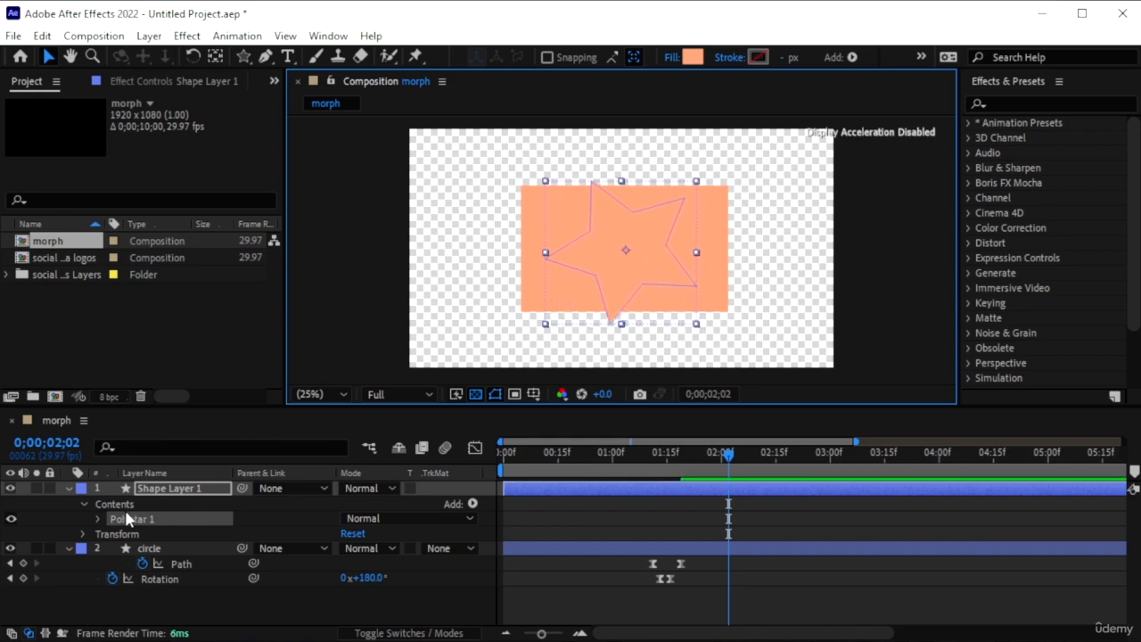
- Convert the star's Polystar Path 1 to a Bezier path
{"action": "left_click", "coordinate": [98, 519]}
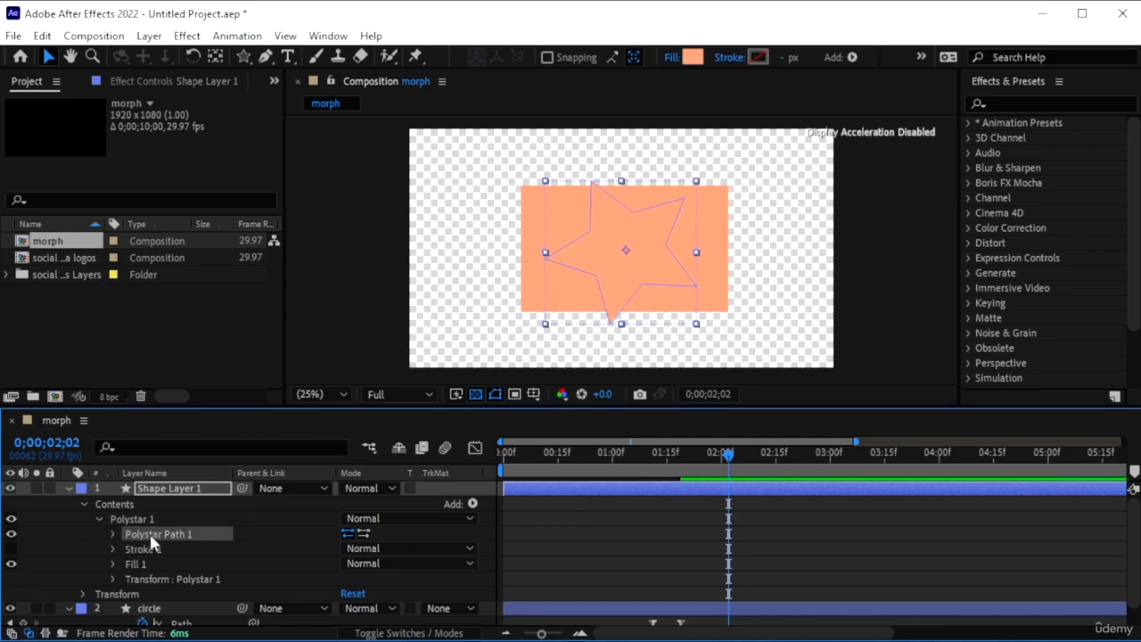
{"action": "right_click", "coordinate": [150, 535]}
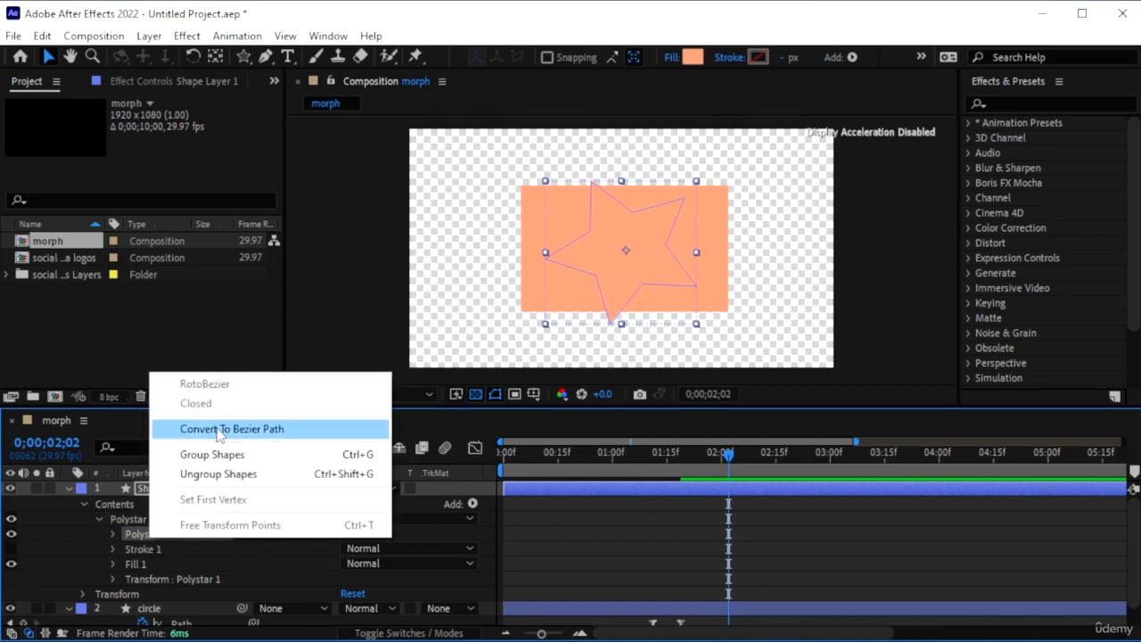
{"action": "left_click", "coordinate": [223, 430]}
{"action": "left_click", "coordinate": [119, 532]}
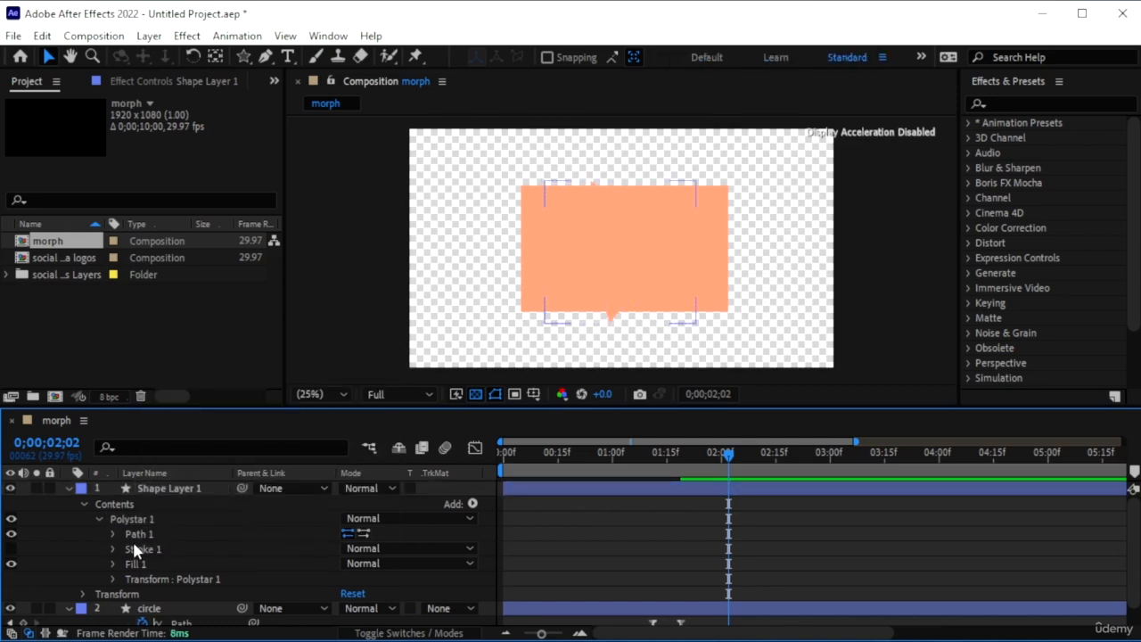
- Copy the star's Bezier Path property and delete Shape Layer 1
{"action": "left_click", "coordinate": [113, 533]}
{"action": "left_click", "coordinate": [181, 548]}
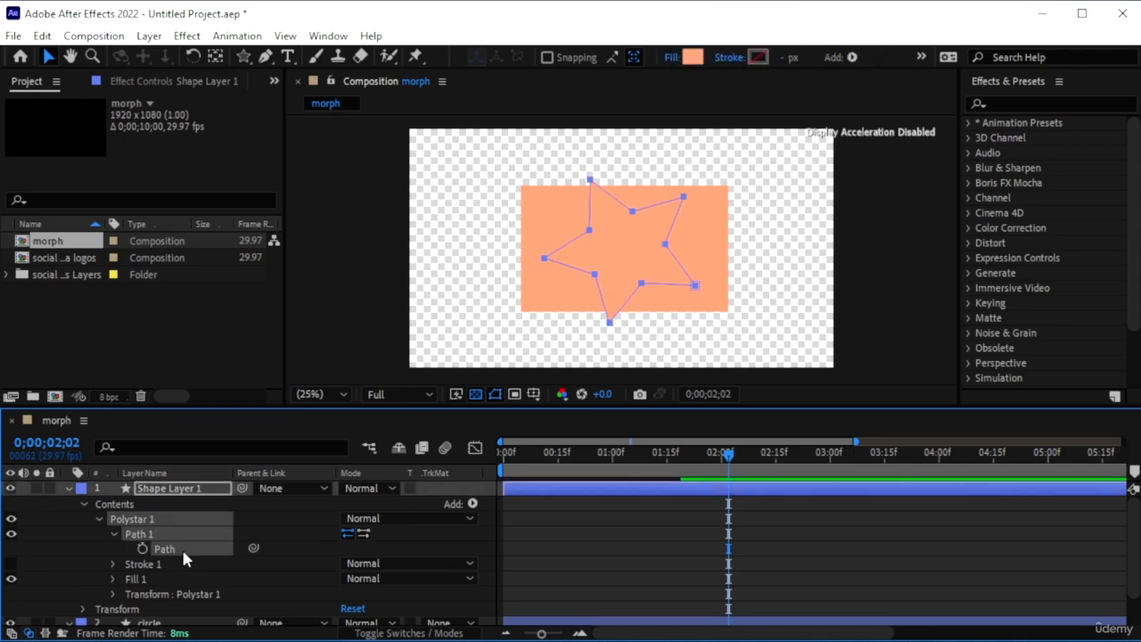
{"action": "left_click", "coordinate": [148, 490]}
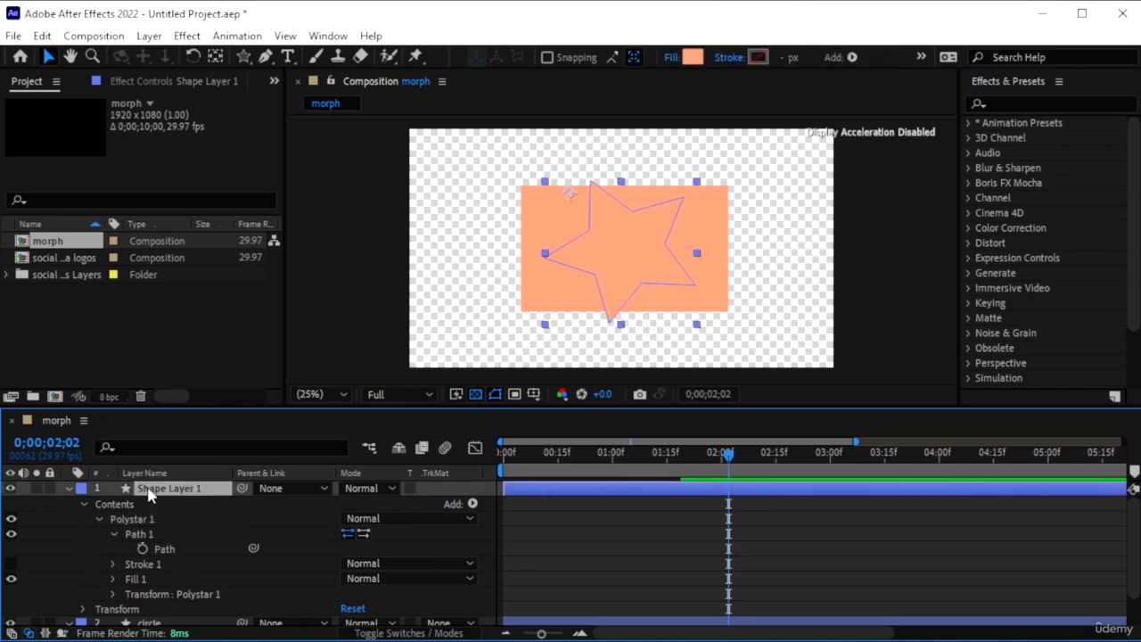
{"action": "key", "text": "Delete"}
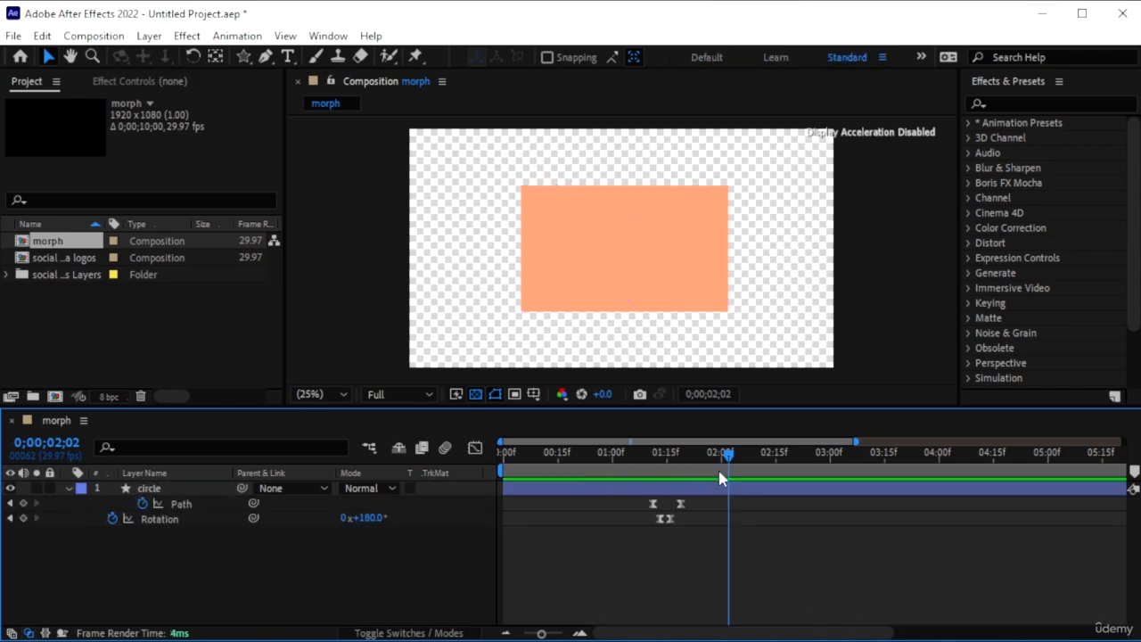
- Paste the star path as a Path keyframe on the circle layer at 0;00;01;27 and preview from 0;00;00;28
{"action": "left_click", "coordinate": [181, 504]}
{"action": "key", "text": "Page_Up"}
{"action": "key", "text": "Page_Up"}
{"action": "key", "text": "Page_Up"}
{"action": "key", "text": "Page_Up"}
{"action": "key", "text": "Page_Up"}
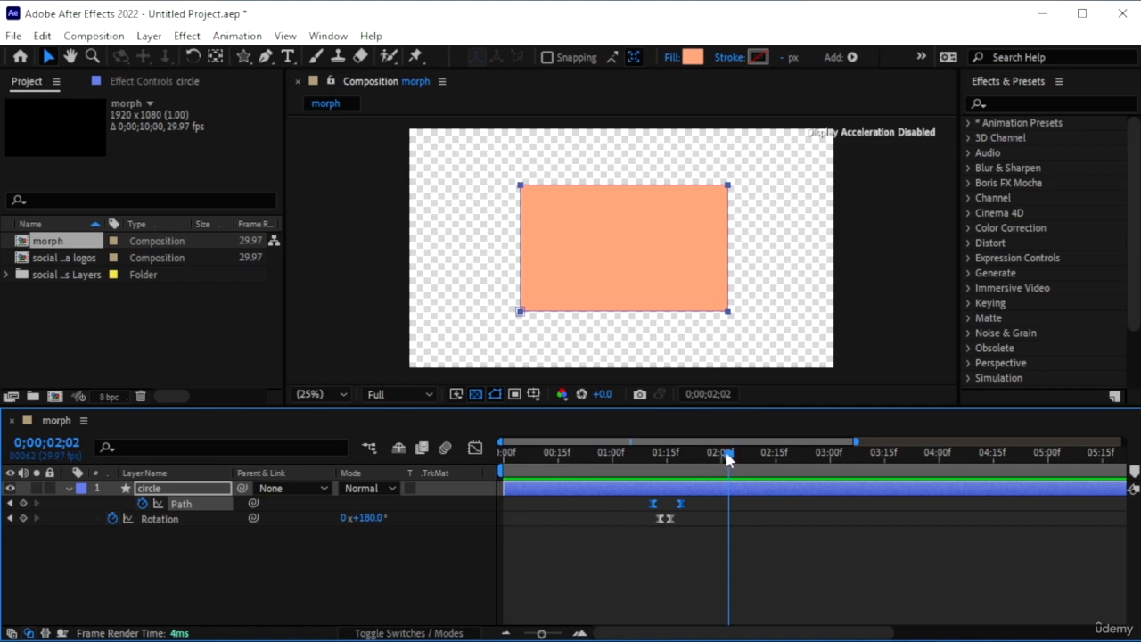
{"action": "key", "text": "ctrl+v"}
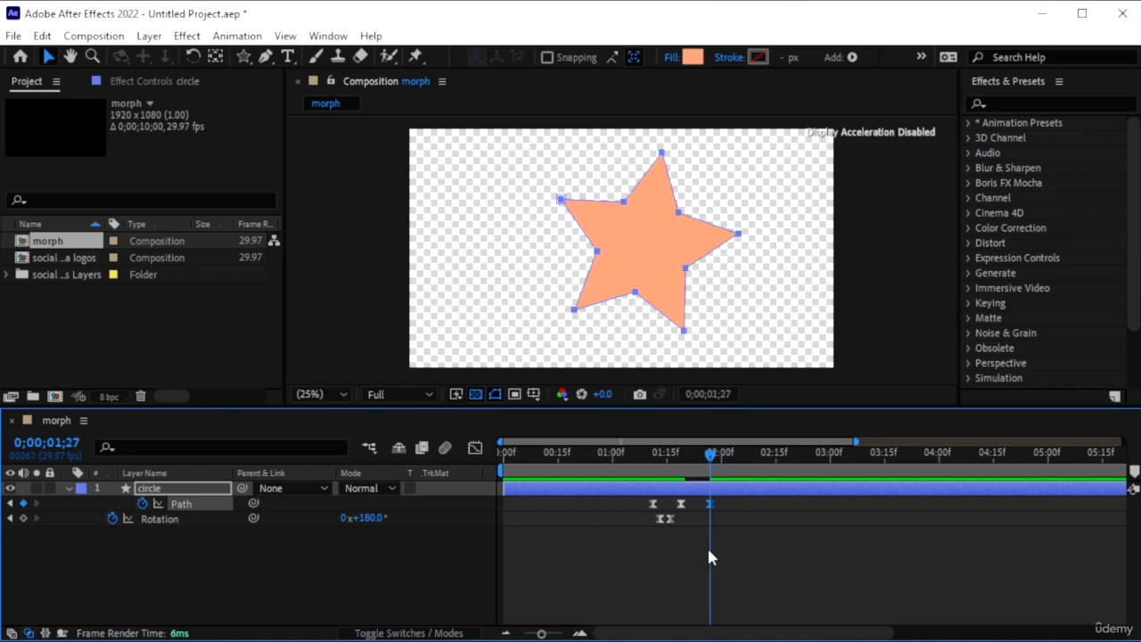
{"action": "left_click_drag", "start_coordinate": [710, 453], "coordinate": [609, 478]}
{"action": "key", "text": "space"}
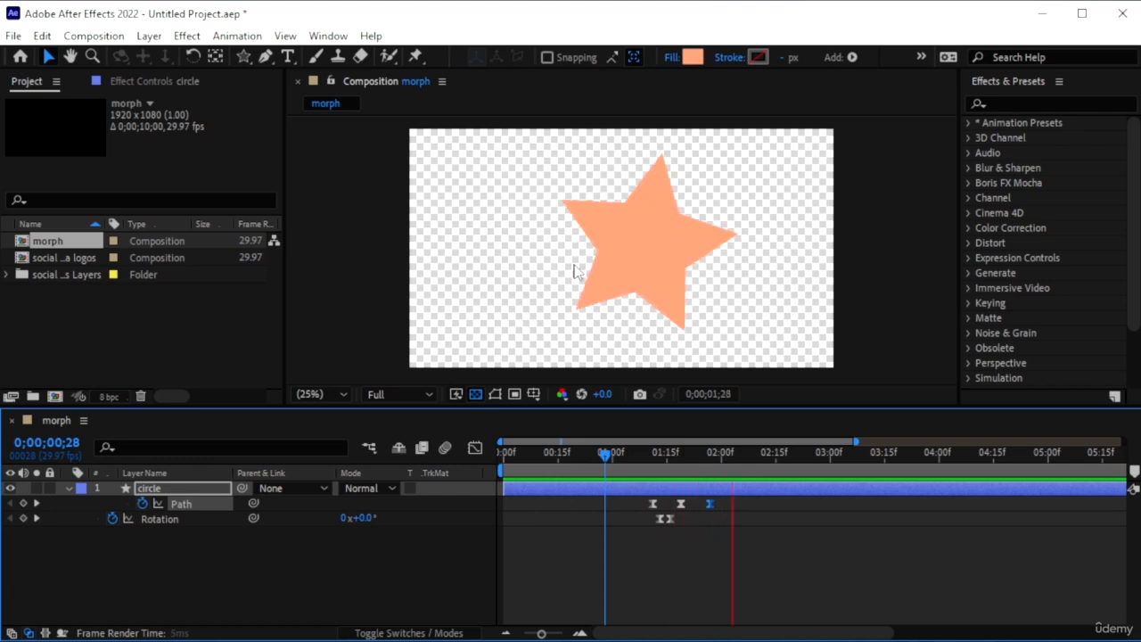
- Add a Position keyframe to the circle layer and align it with the rectangle's Path keyframe at 0;00;01;19
{"action": "left_click_drag", "start_coordinate": [777, 455], "coordinate": [680, 519]}
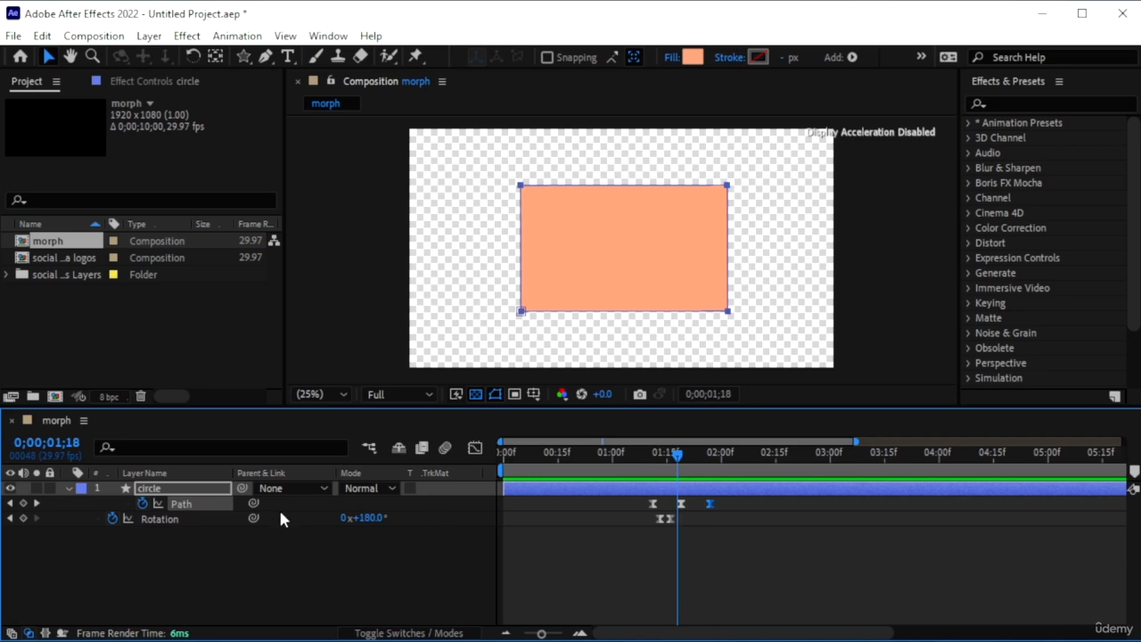
{"action": "left_click", "coordinate": [187, 520]}
{"action": "left_click", "coordinate": [171, 488]}
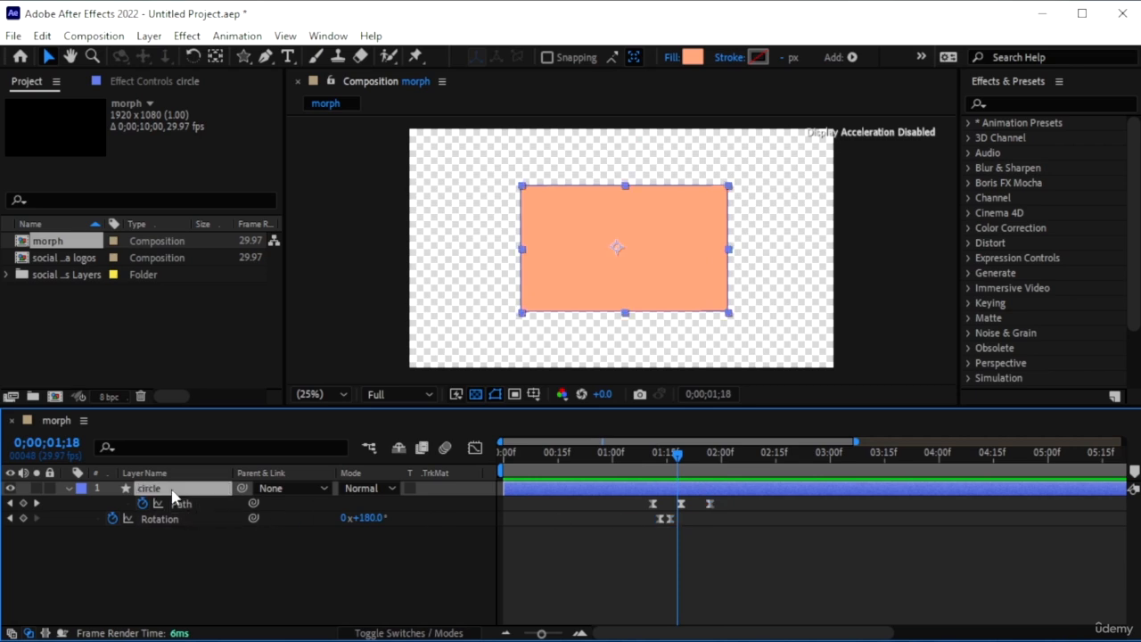
{"action": "key", "text": "p"}
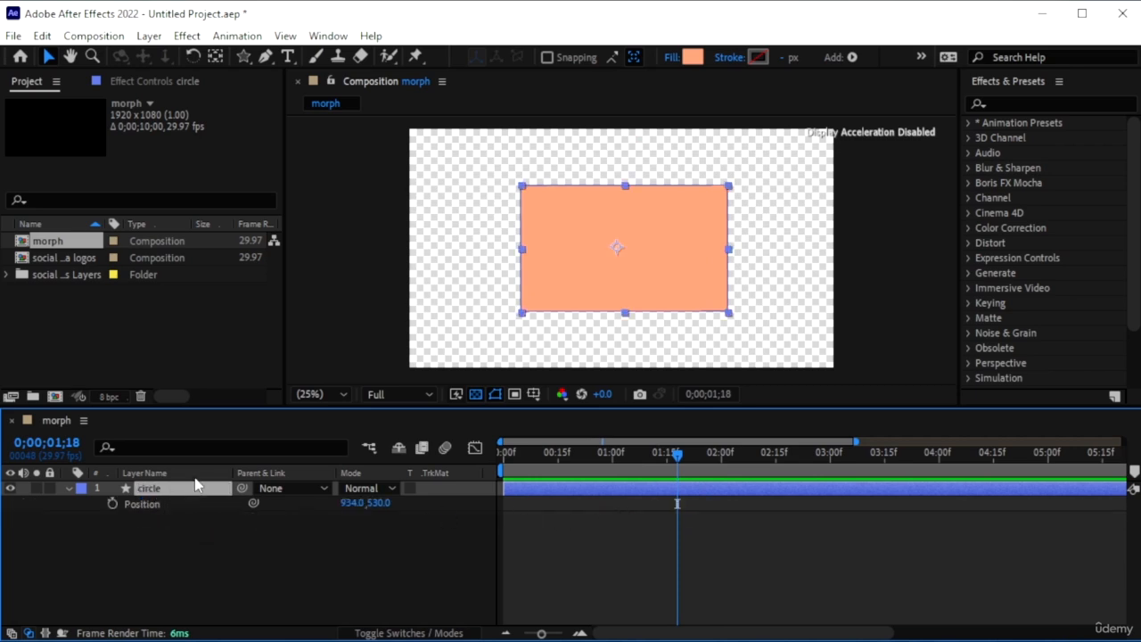
{"action": "left_click", "coordinate": [112, 505]}
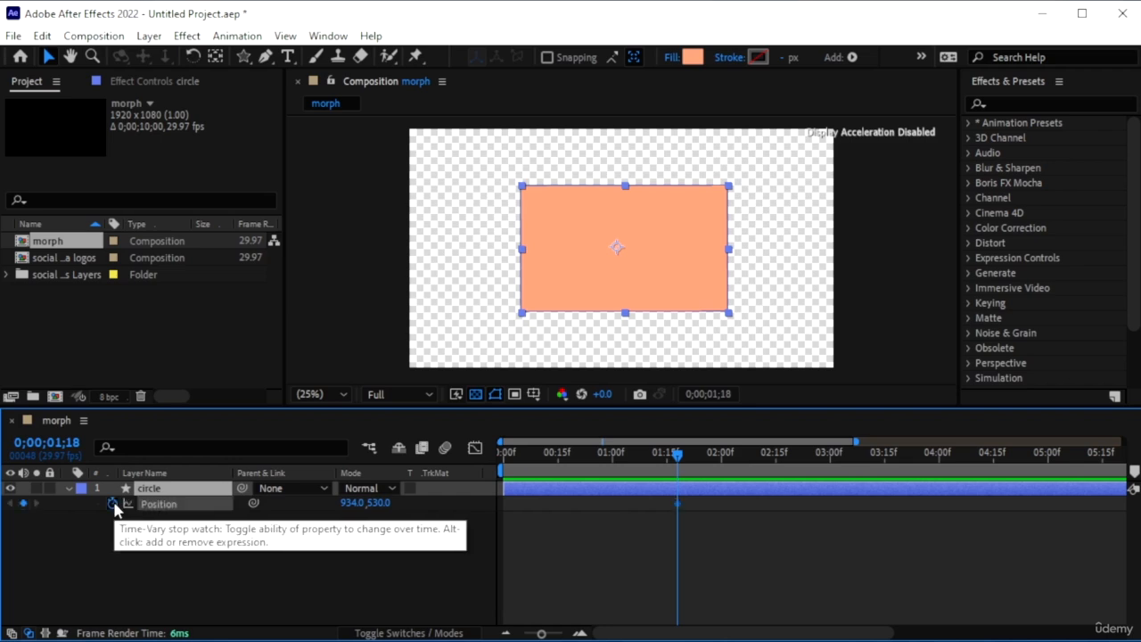
{"action": "left_click", "coordinate": [160, 488]}
{"action": "key", "text": "u"}
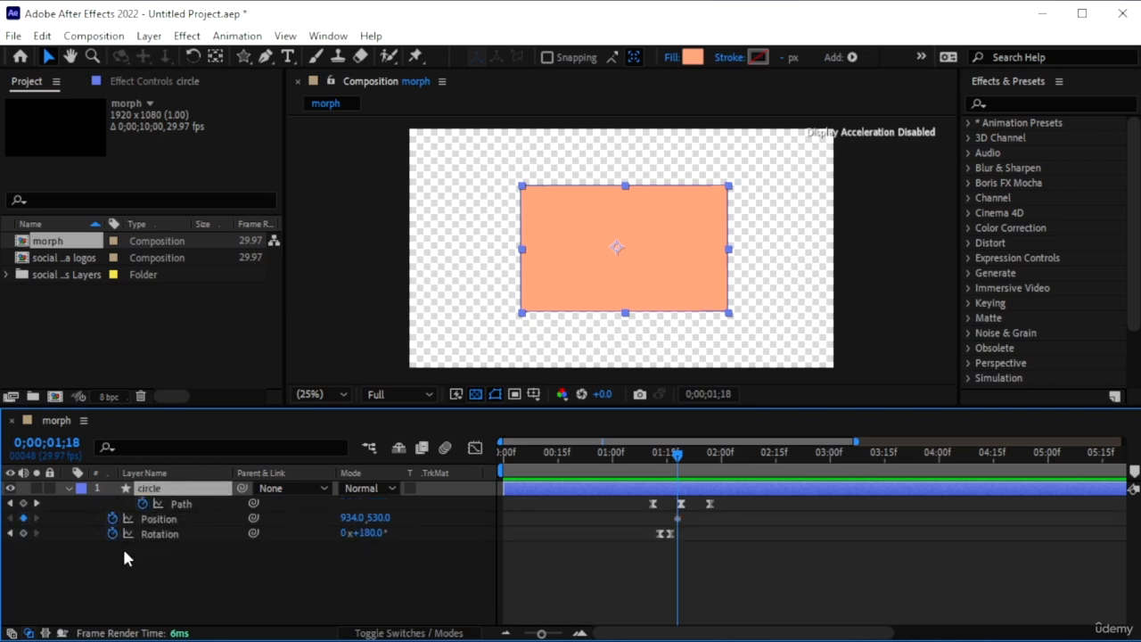
{"action": "left_click", "coordinate": [680, 519]}
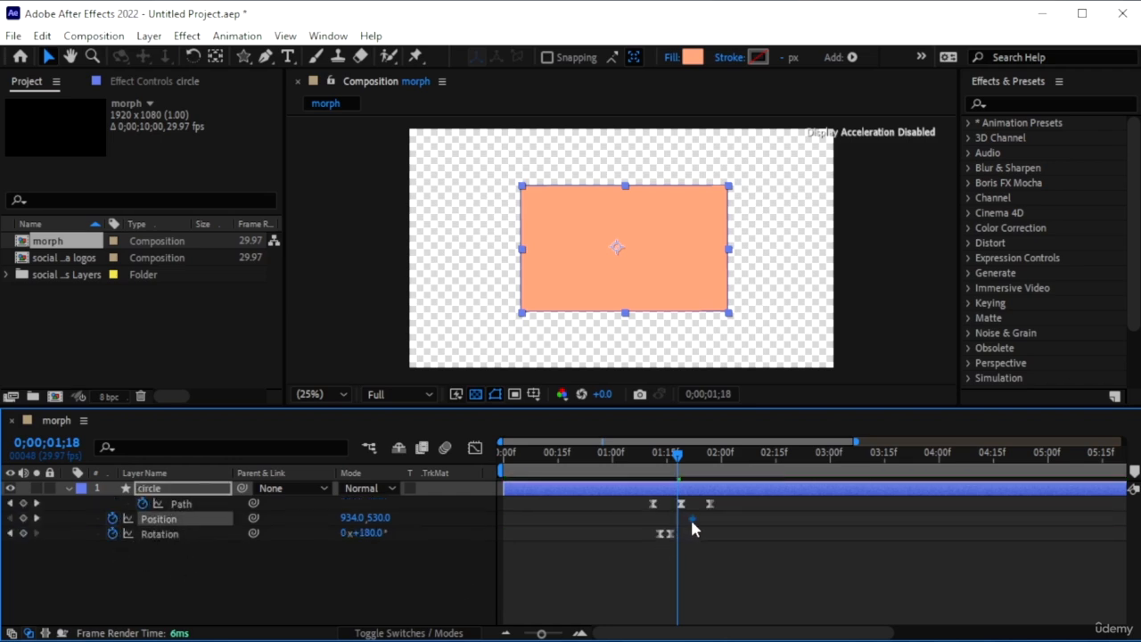
- At 0;00;01;27, recentre the star by moving its Position to 826, 558, and preview the animation from 0;00;01;05
{"action": "left_click_drag", "start_coordinate": [683, 461], "coordinate": [713, 482]}
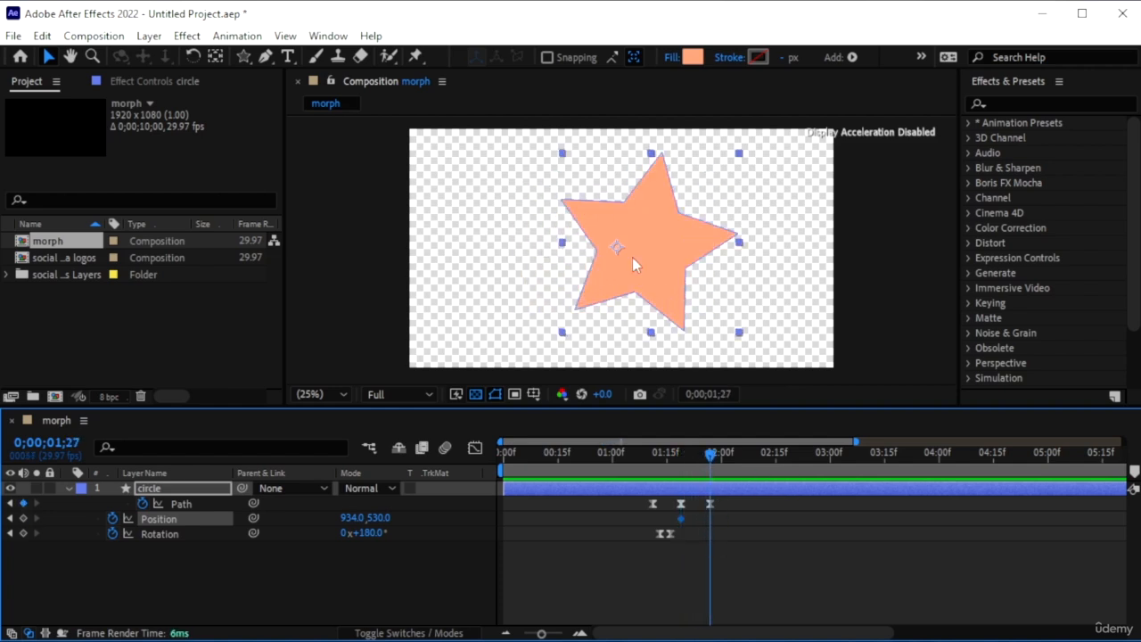
{"action": "left_click_drag", "start_coordinate": [658, 246], "coordinate": [636, 250]}
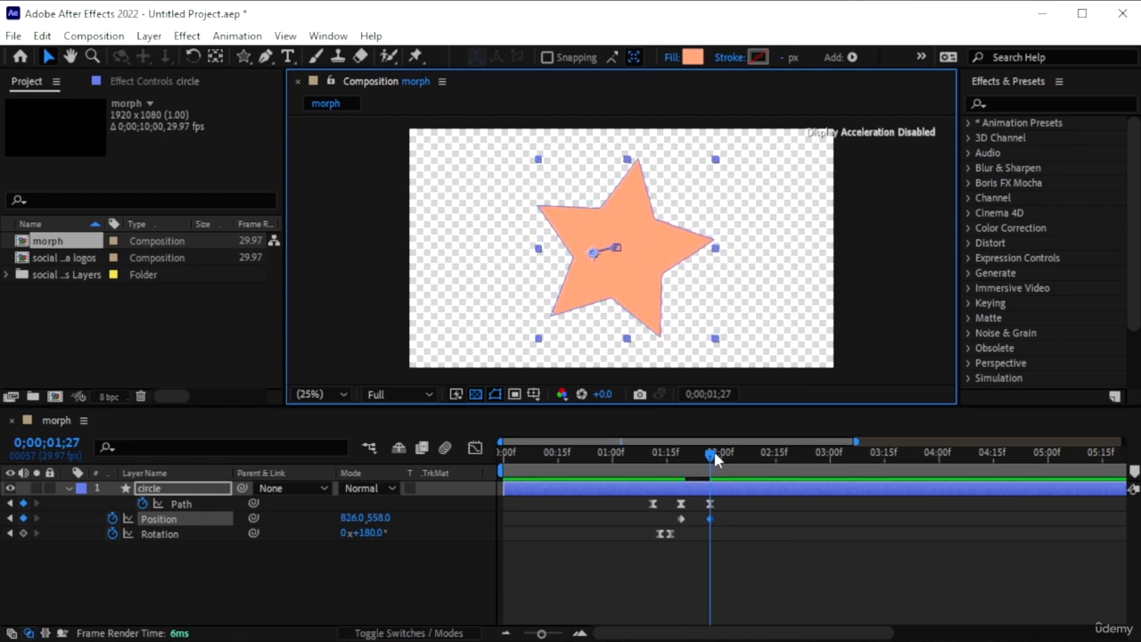
{"action": "left_click_drag", "start_coordinate": [714, 454], "coordinate": [720, 480]}
{"action": "left_click_drag", "start_coordinate": [674, 491], "coordinate": [630, 489]}
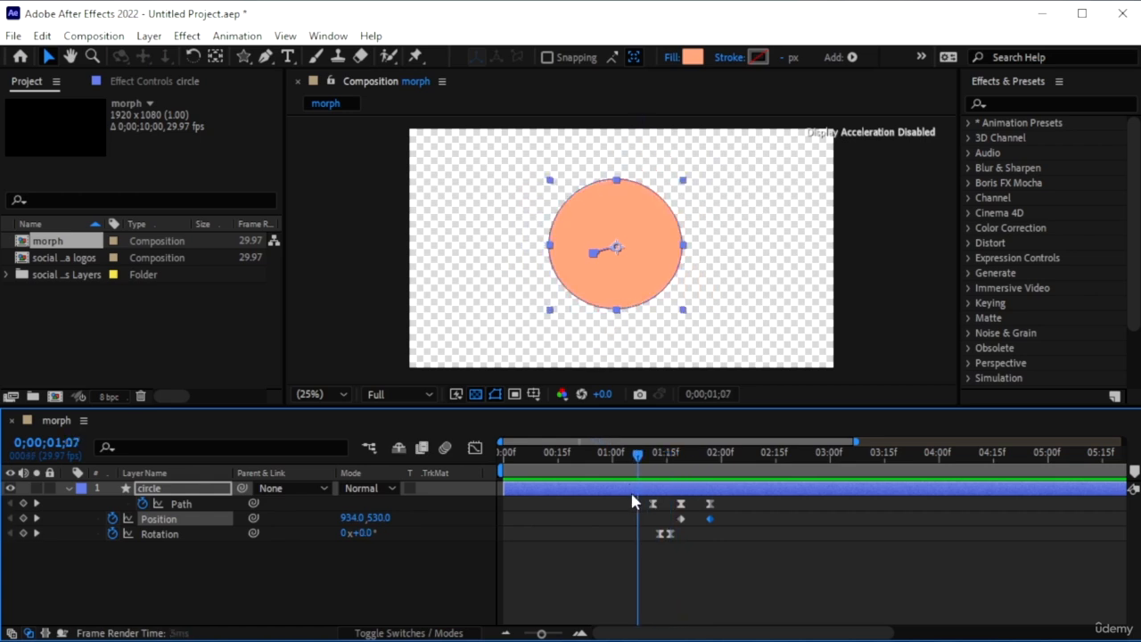
{"action": "key", "text": "space"}
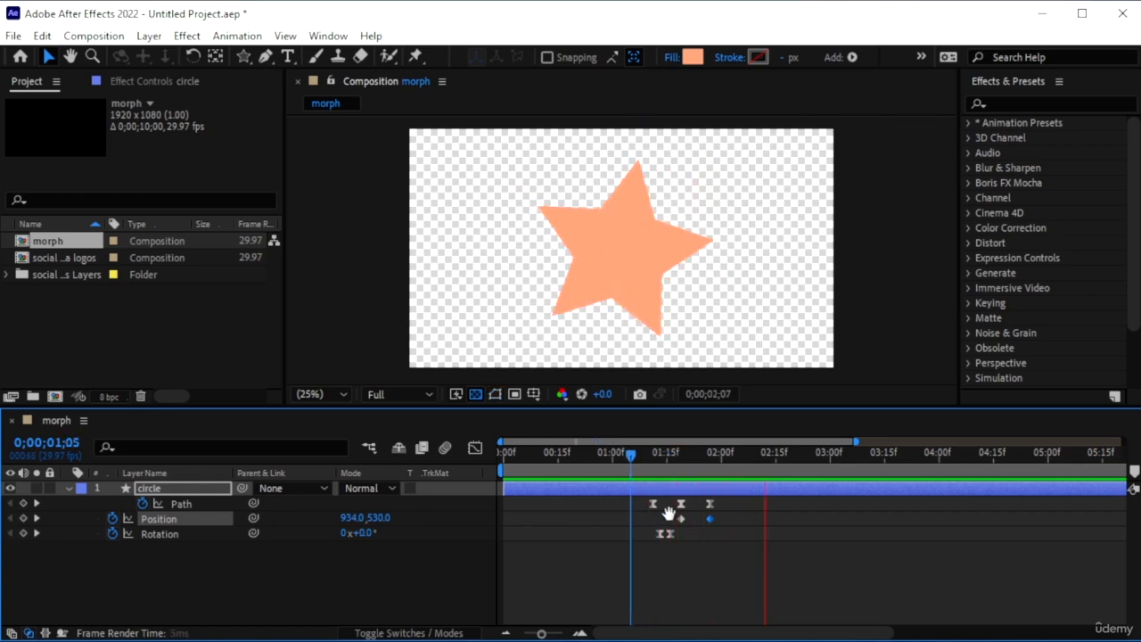
{"action": "key", "text": "space"}
- Apply Easy Ease to both Position keyframes and preview the animation from 0;00;00;24
{"action": "left_click", "coordinate": [634, 462]}
{"action": "left_click_drag", "start_coordinate": [719, 526], "coordinate": [664, 507]}
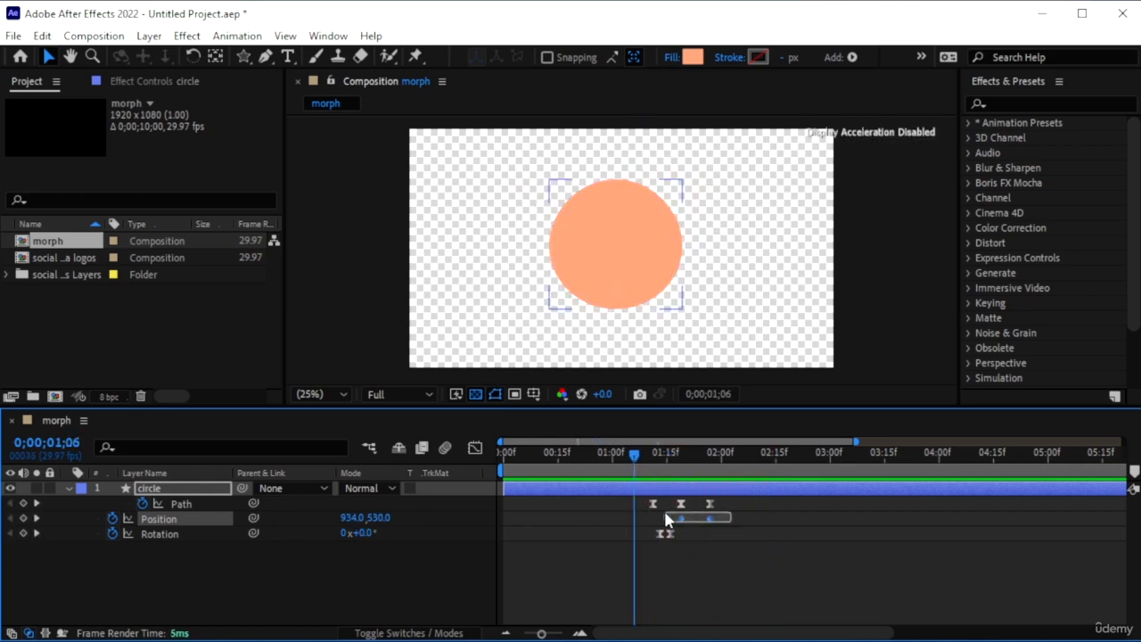
{"action": "key", "text": "F9"}
{"action": "left_click", "coordinate": [592, 458]}
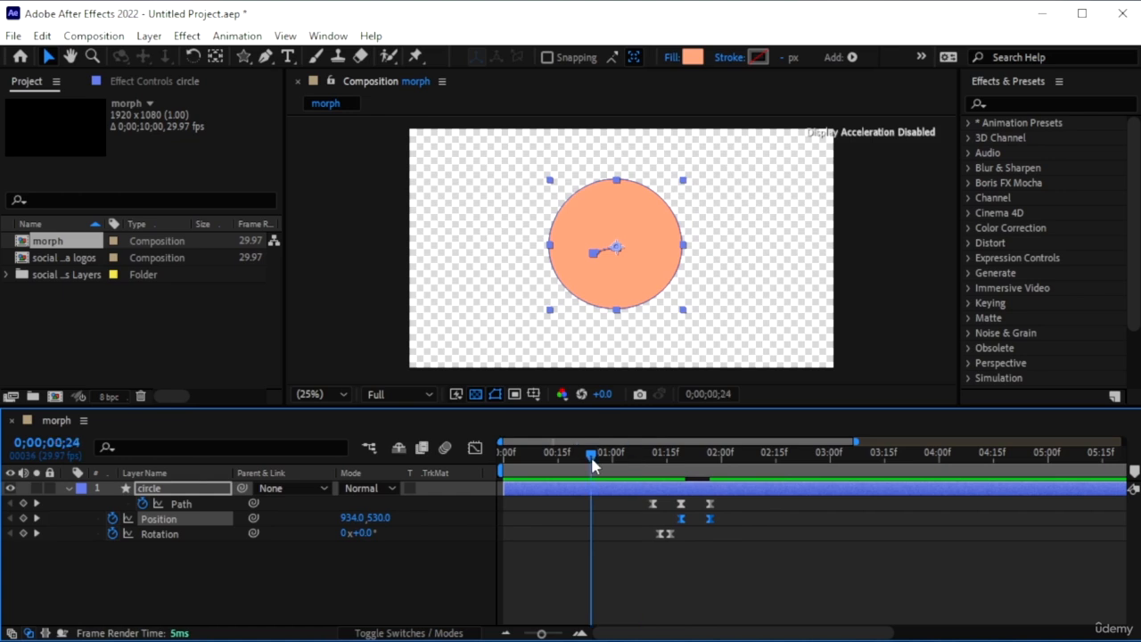
{"action": "key", "text": "space"}
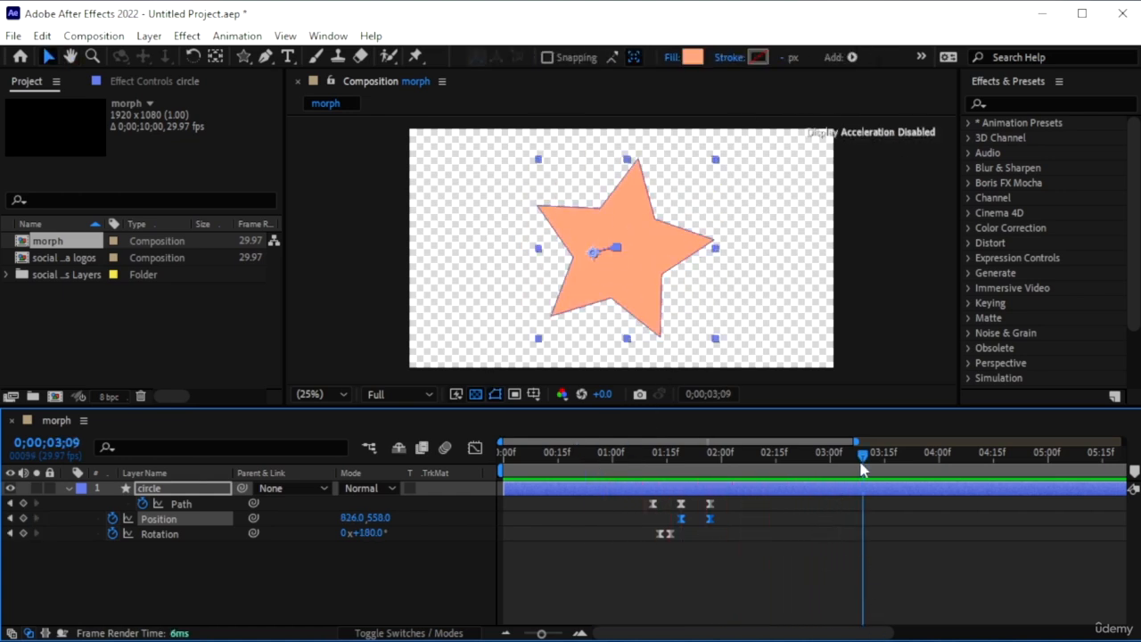
- Add a holding Rotation keyframe at 0;00;01;19 and set Rotation to 169° at 0;00;01;27 so the star stands upright
{"action": "left_click_drag", "start_coordinate": [862, 470], "coordinate": [684, 495]}
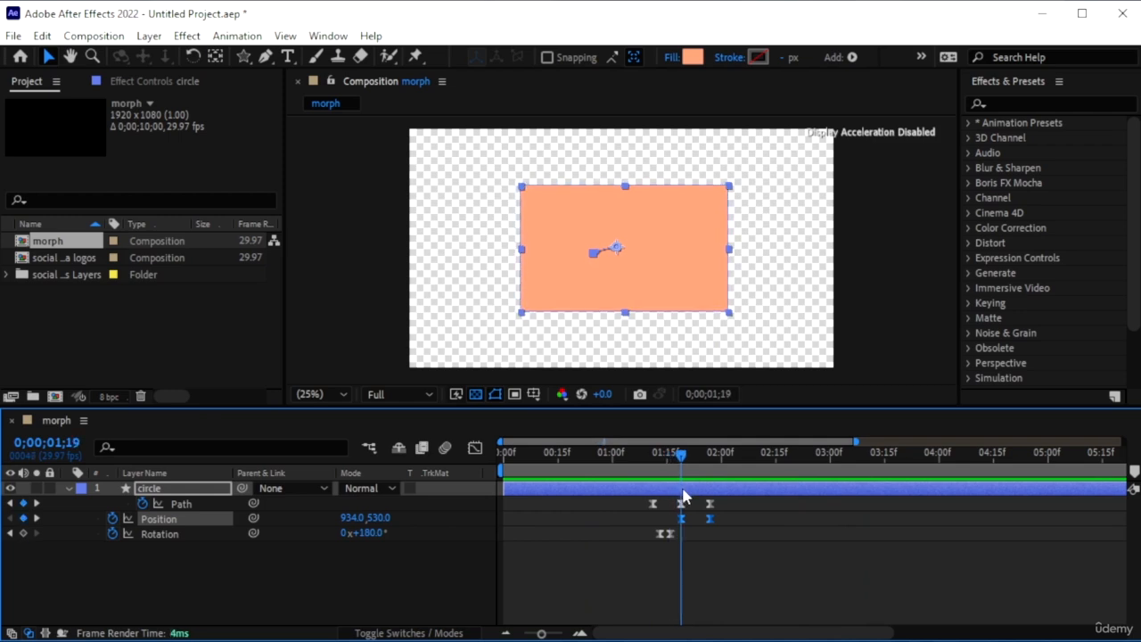
{"action": "left_click", "coordinate": [23, 534]}
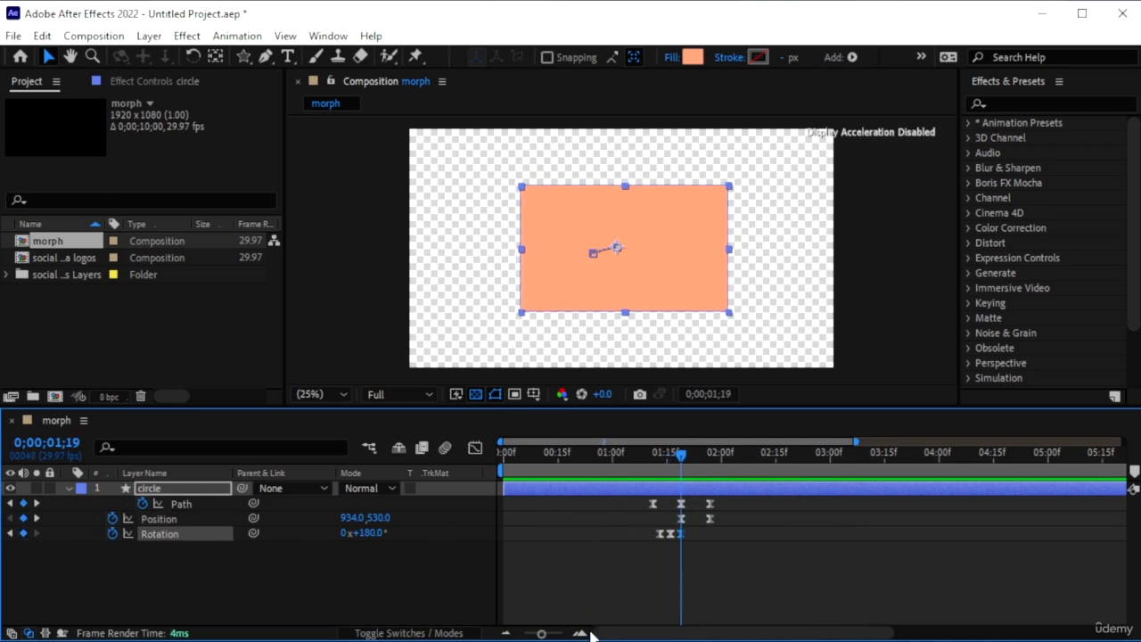
{"action": "left_click_drag", "start_coordinate": [684, 456], "coordinate": [711, 458]}
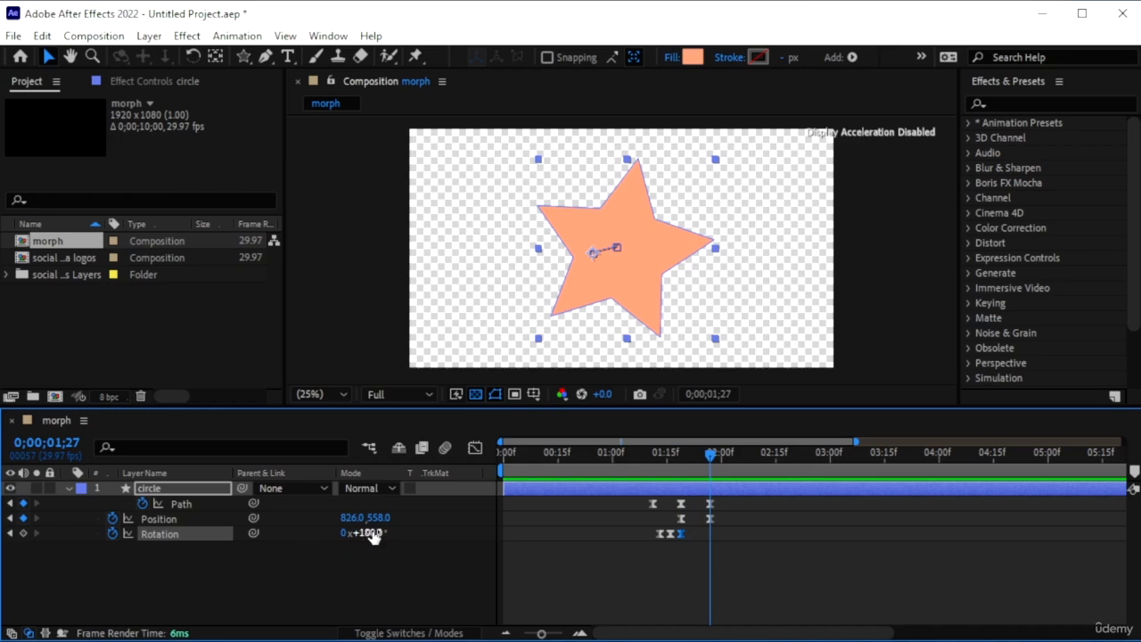
{"action": "left_click_drag", "start_coordinate": [373, 535], "coordinate": [362, 532]}
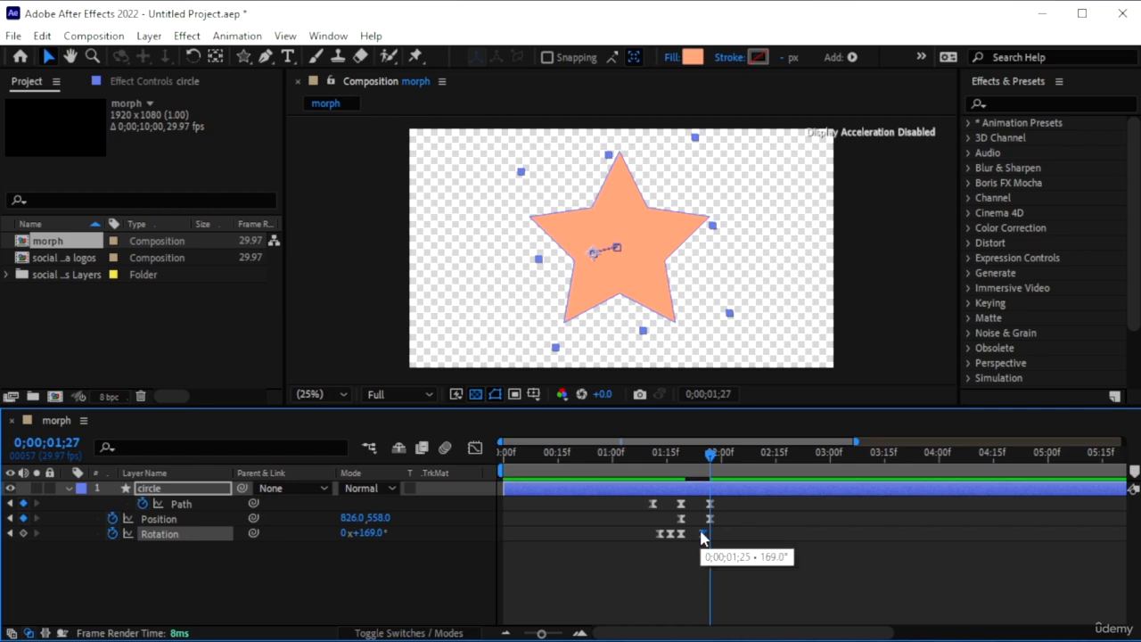
- Move the last two Rotation keyframes closer together, with the final one at 0;00;01;25, and preview from 0;00;01;10
{"action": "left_click_drag", "start_coordinate": [682, 533], "coordinate": [685, 534]}
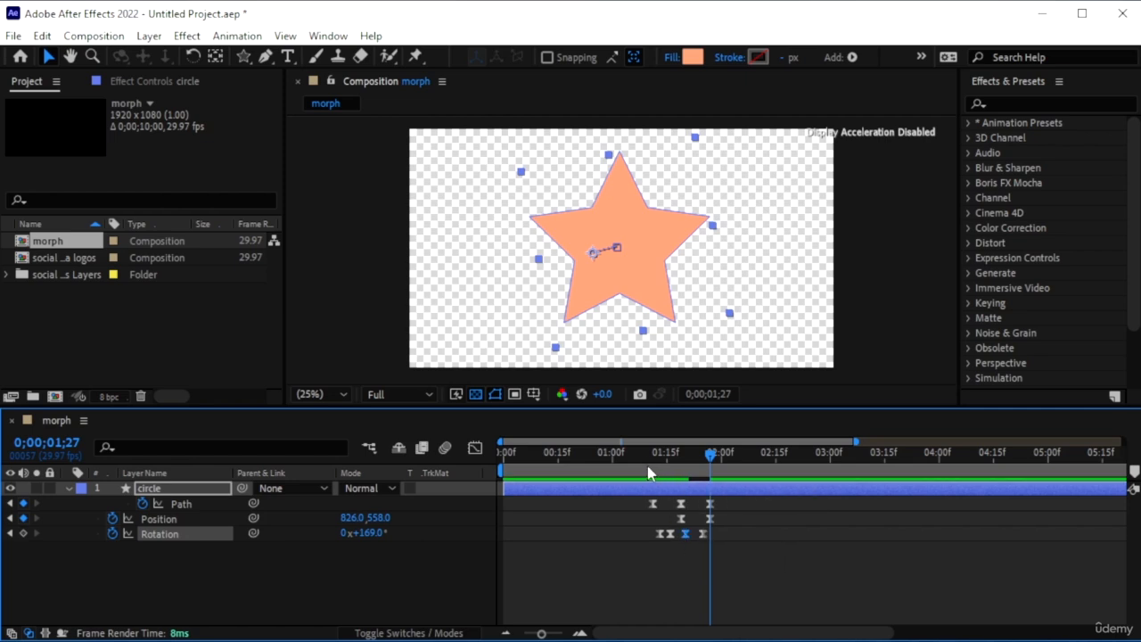
{"action": "left_click", "coordinate": [649, 465]}
{"action": "key", "text": "space"}
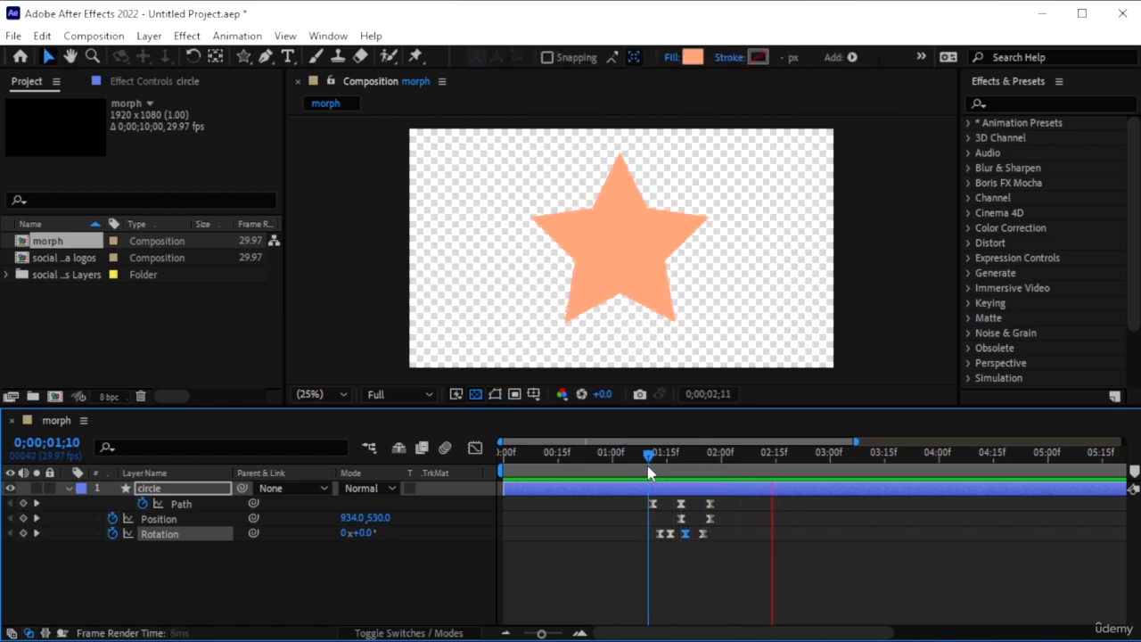
- Preview the shape morph from 0;00;01;05
{"action": "key", "text": "space"}
{"action": "left_click", "coordinate": [631, 465]}
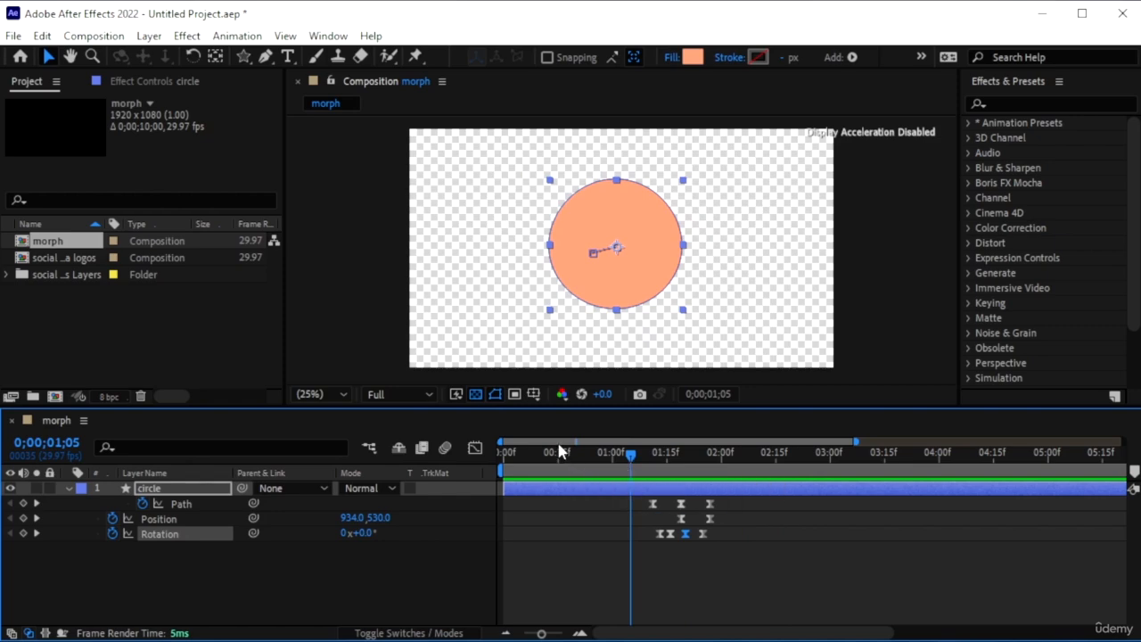
{"action": "key", "text": "space"}
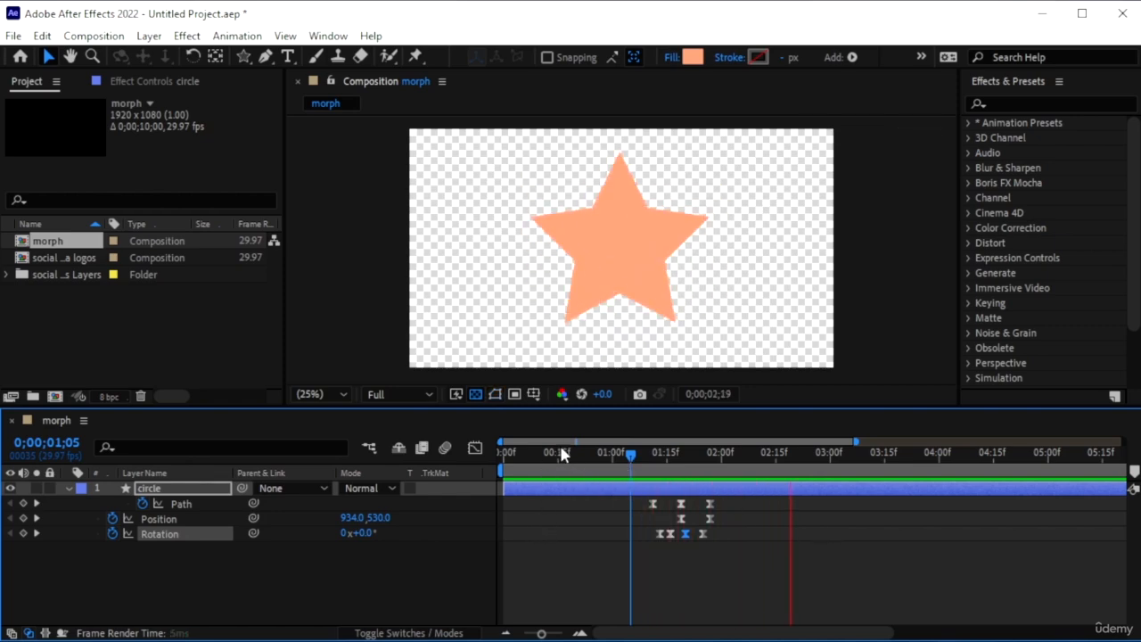
{"action": "key", "text": "space"}
- Go to 0;00;02;01, deselect the circle layer and collapse its keyframed properties
{"action": "left_click_drag", "start_coordinate": [790, 456], "coordinate": [731, 492]}
{"action": "left_click", "coordinate": [239, 560]}
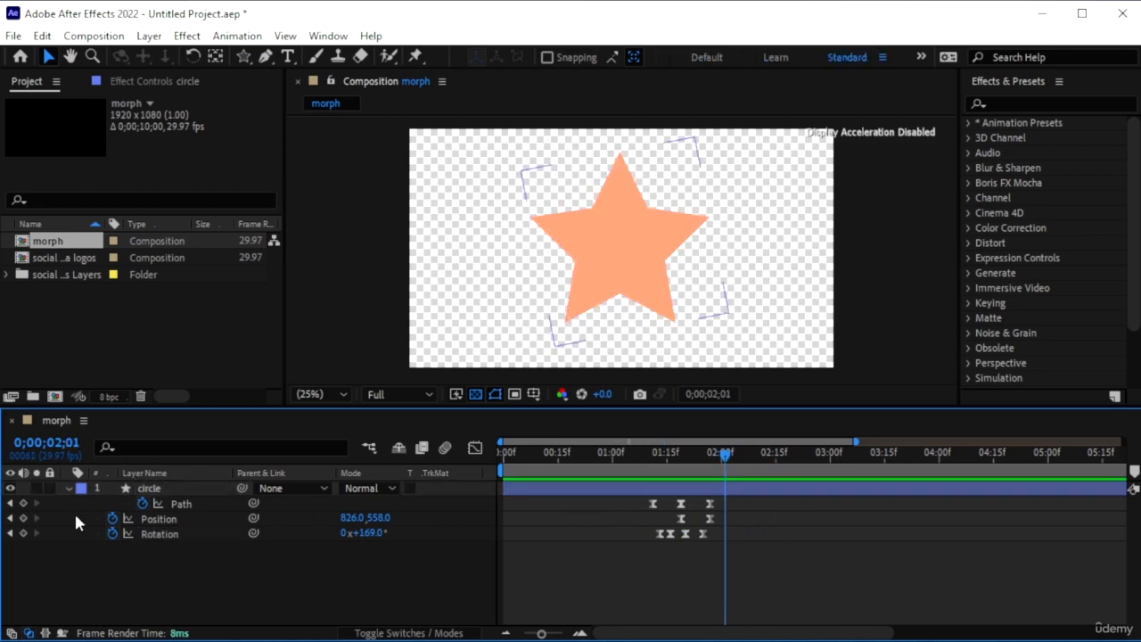
{"action": "left_click", "coordinate": [69, 489]}
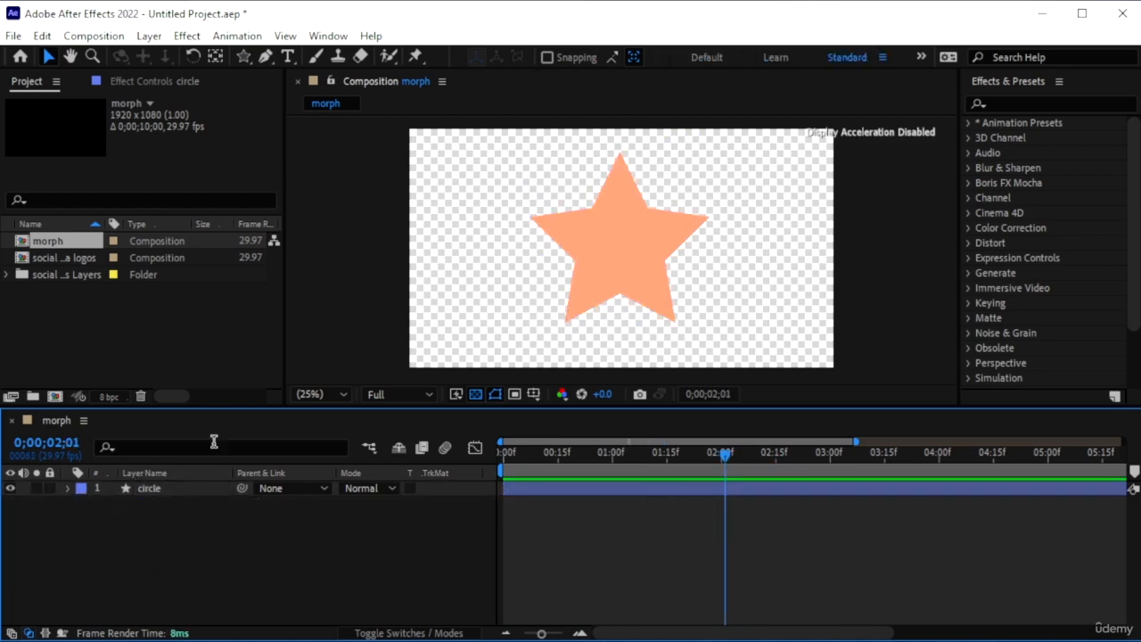
- Draw a closed nine-point freeform shape over the star with the Pen tool, curving the edges around its lower-right point
{"action": "left_click", "coordinate": [267, 56]}
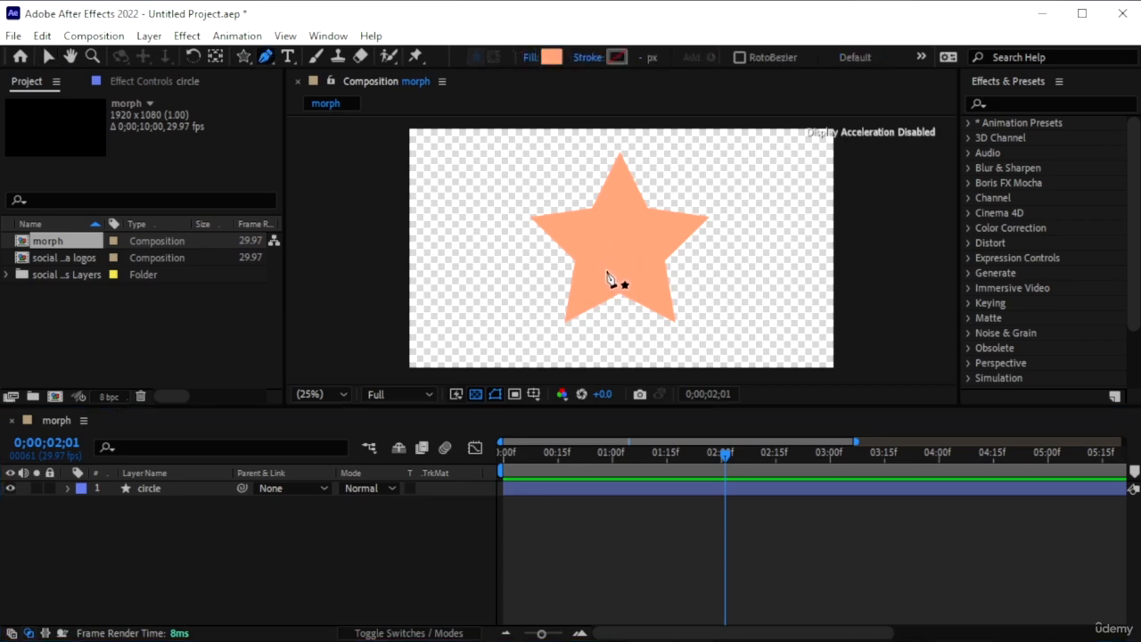
{"action": "left_click", "coordinate": [607, 279]}
{"action": "left_click", "coordinate": [580, 244]}
{"action": "left_click", "coordinate": [615, 230]}
{"action": "left_click", "coordinate": [618, 254]}
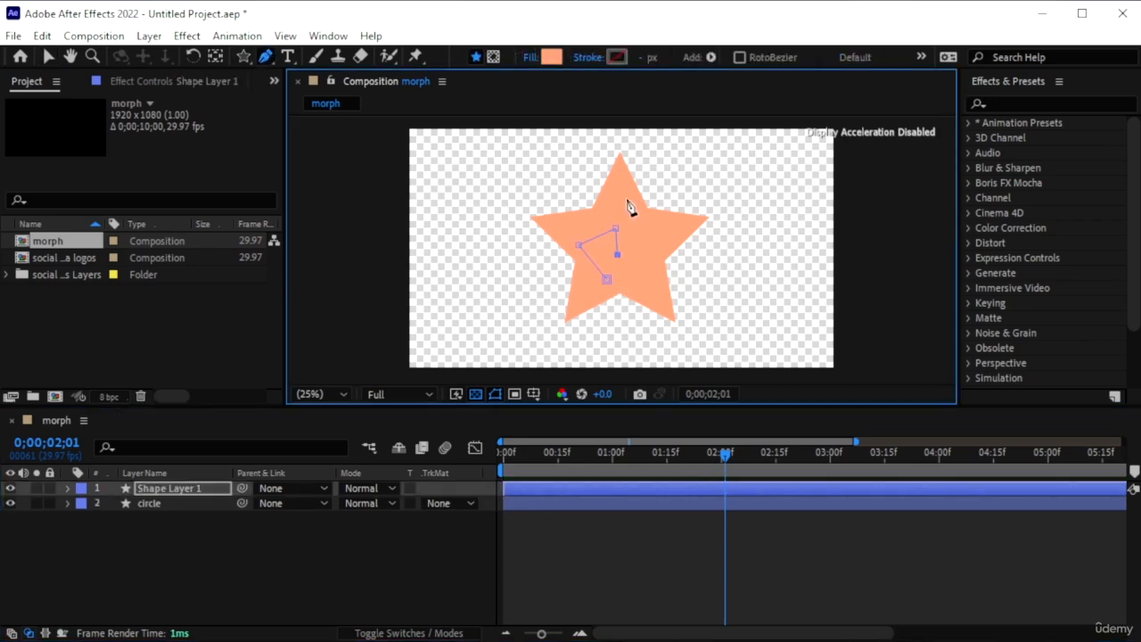
{"action": "left_click", "coordinate": [611, 179]}
{"action": "left_click", "coordinate": [661, 206]}
{"action": "left_click", "coordinate": [691, 227]}
{"action": "left_click_drag", "start_coordinate": [665, 290], "coordinate": [642, 308]}
{"action": "left_click", "coordinate": [597, 298]}
{"action": "left_click", "coordinate": [607, 279]}
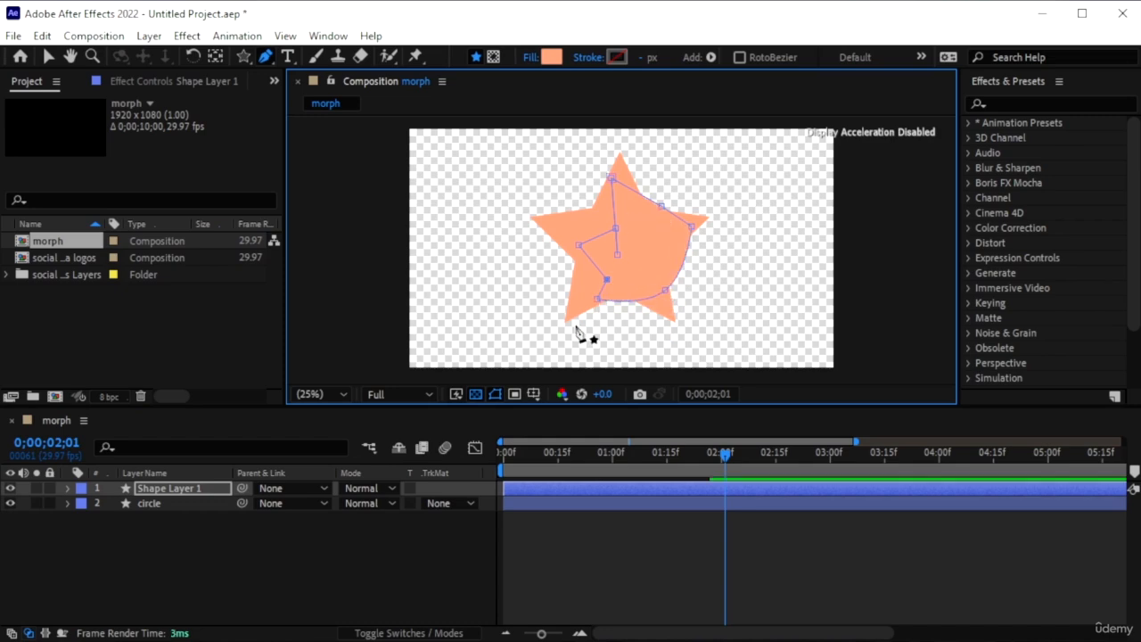
- Shift the freeform shape slightly to the left over the star and reselect its layer
{"action": "left_click", "coordinate": [48, 57]}
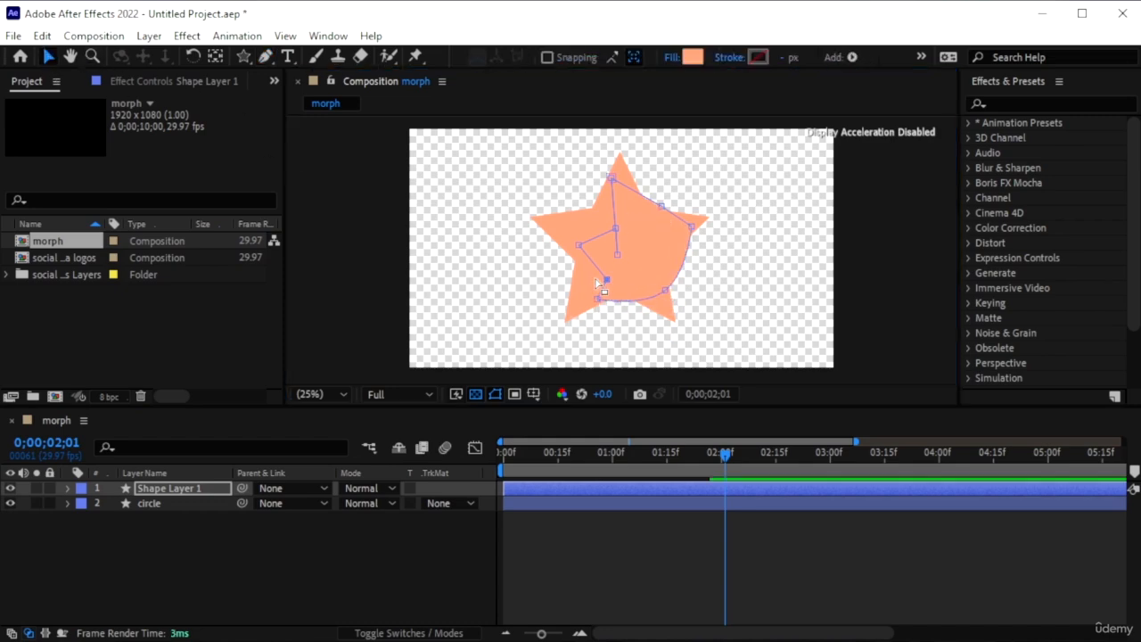
{"action": "double_click", "coordinate": [636, 255]}
{"action": "left_click_drag", "start_coordinate": [637, 253], "coordinate": [616, 254]}
{"action": "left_click", "coordinate": [195, 493]}
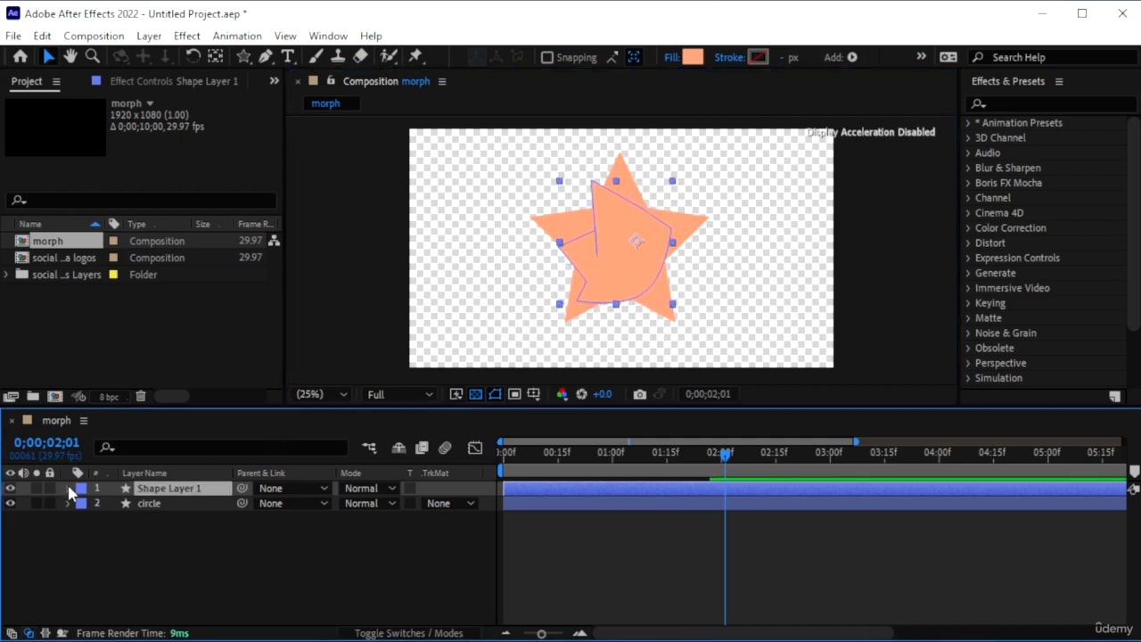
- Copy the Path property of Shape Layer 1 and delete that layer
{"action": "left_click", "coordinate": [69, 488]}
{"action": "left_click", "coordinate": [78, 505]}
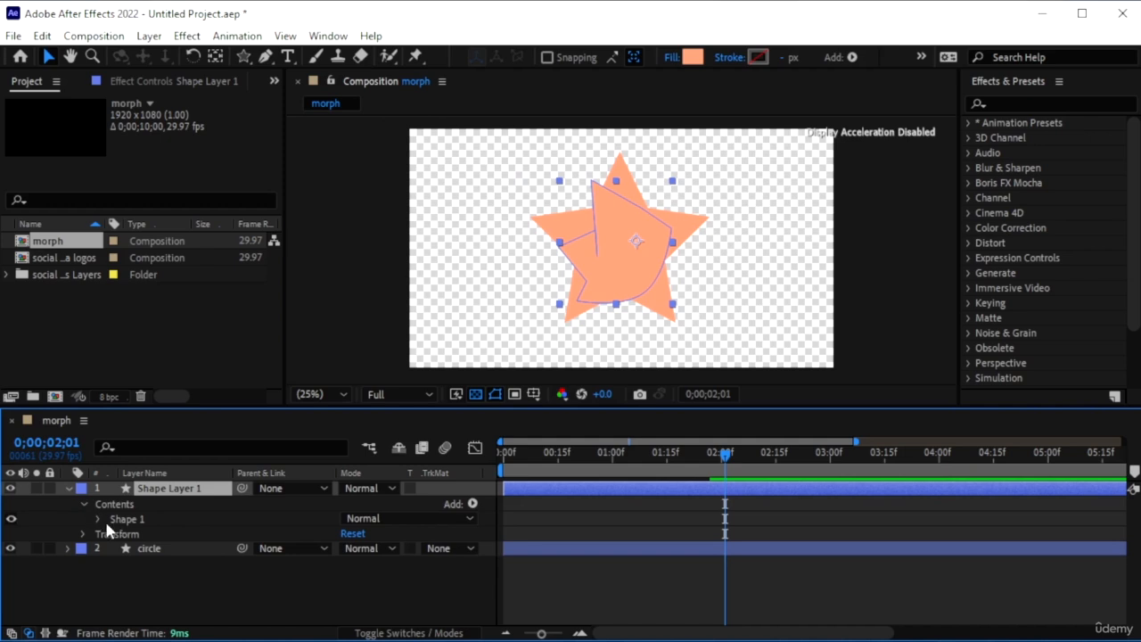
{"action": "left_click", "coordinate": [98, 519]}
{"action": "left_click", "coordinate": [141, 535]}
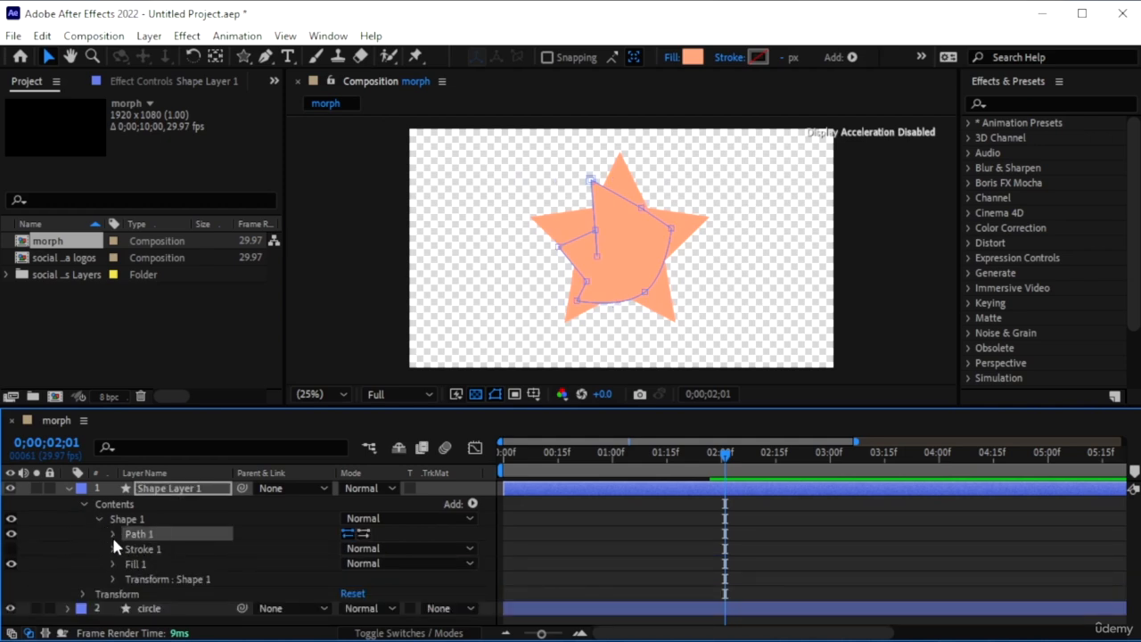
{"action": "left_click", "coordinate": [112, 534]}
{"action": "left_click", "coordinate": [174, 550]}
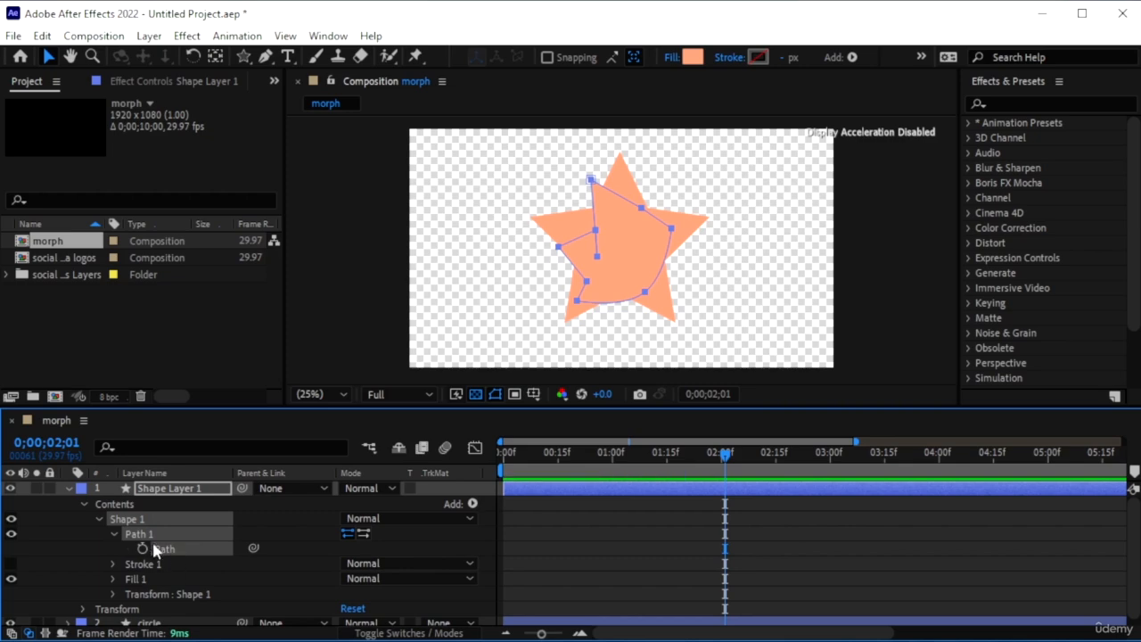
{"action": "left_click", "coordinate": [195, 489]}
{"action": "key", "text": "Delete"}
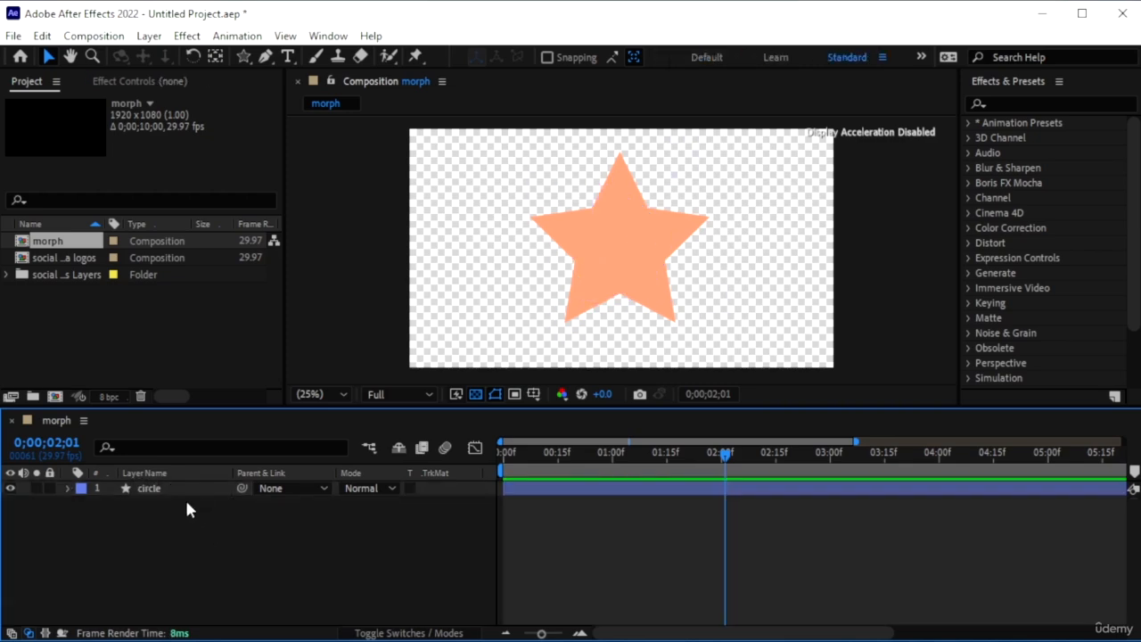
- Paste the copied path as a Path keyframe on the circle layer at 0;00;02;04 and preview from 0;00;01;19
{"action": "key", "text": "u"}
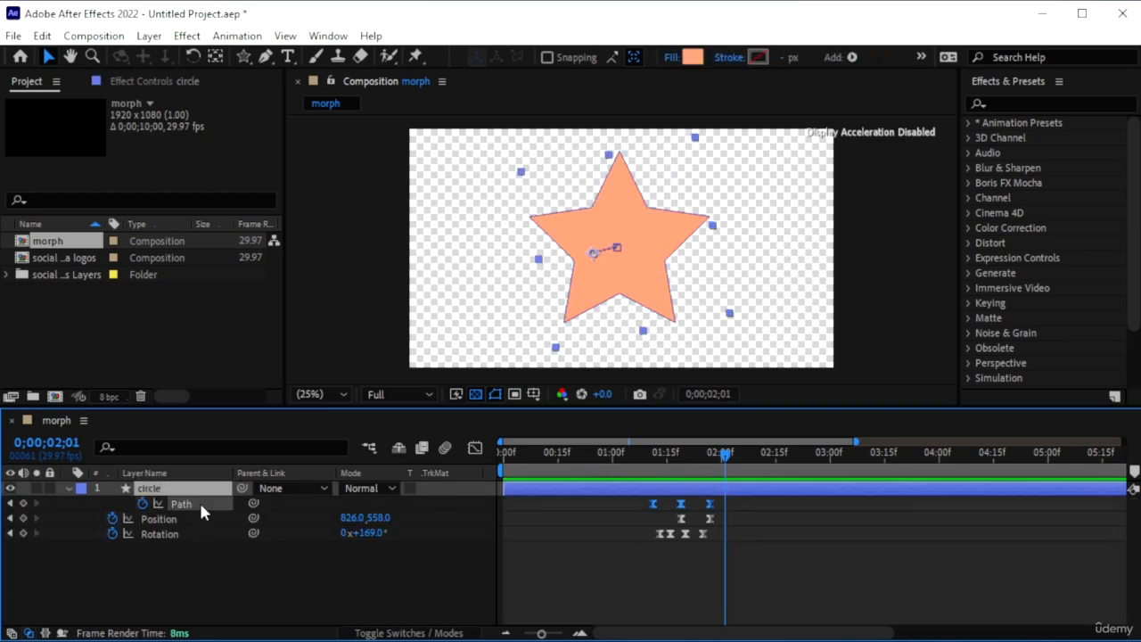
{"action": "left_click", "coordinate": [199, 502]}
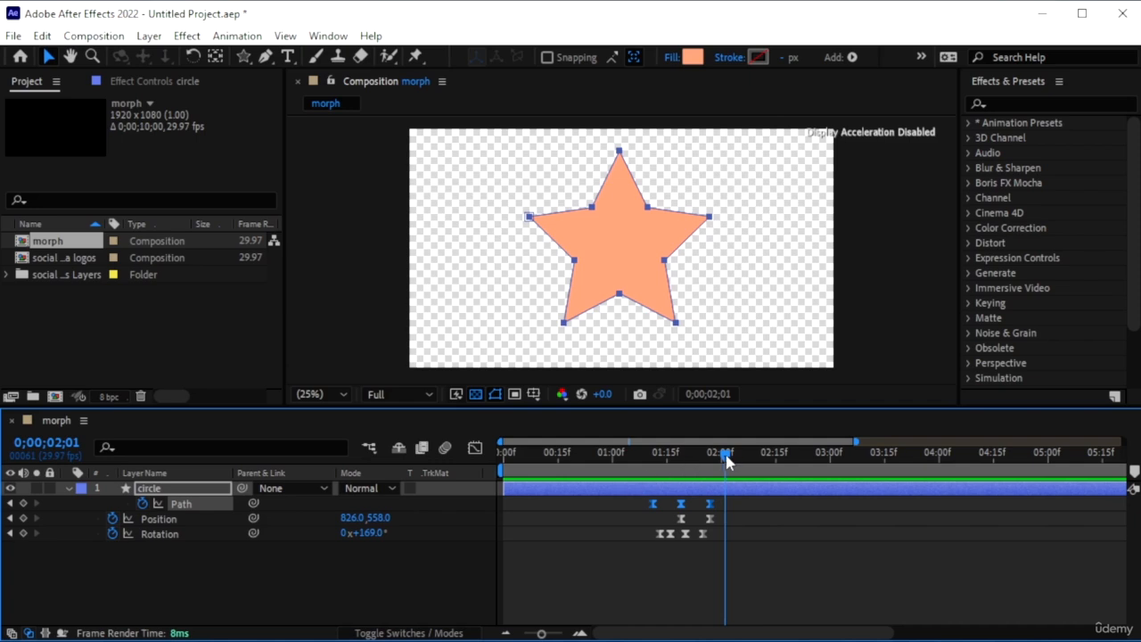
{"action": "left_click_drag", "start_coordinate": [727, 459], "coordinate": [735, 457]}
{"action": "key", "text": "ctrl+v"}
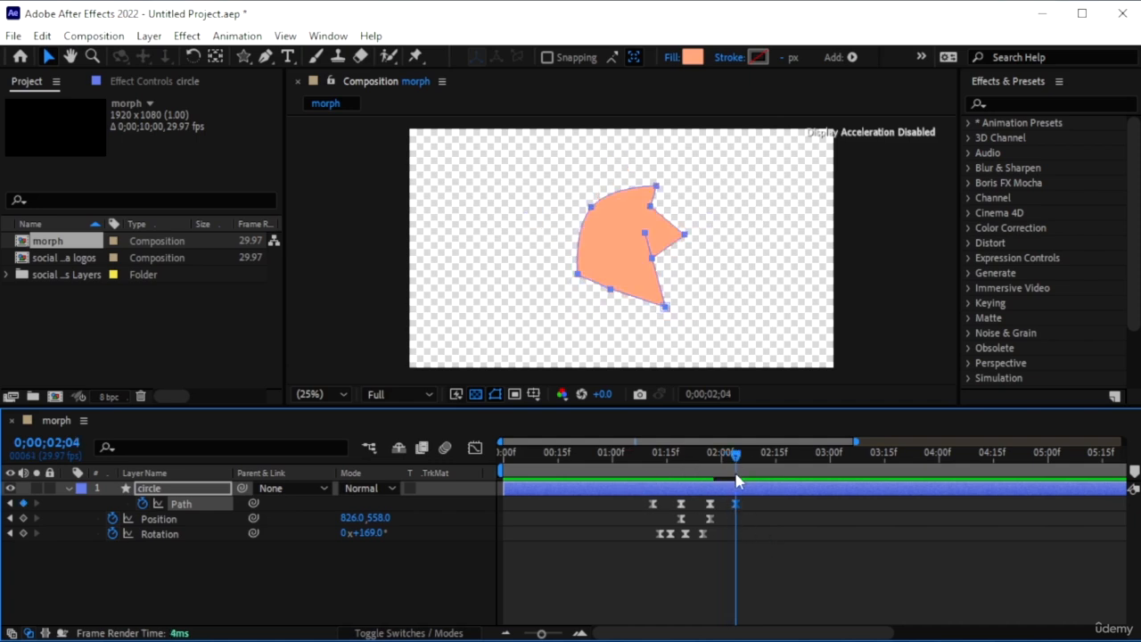
{"action": "left_click", "coordinate": [680, 453]}
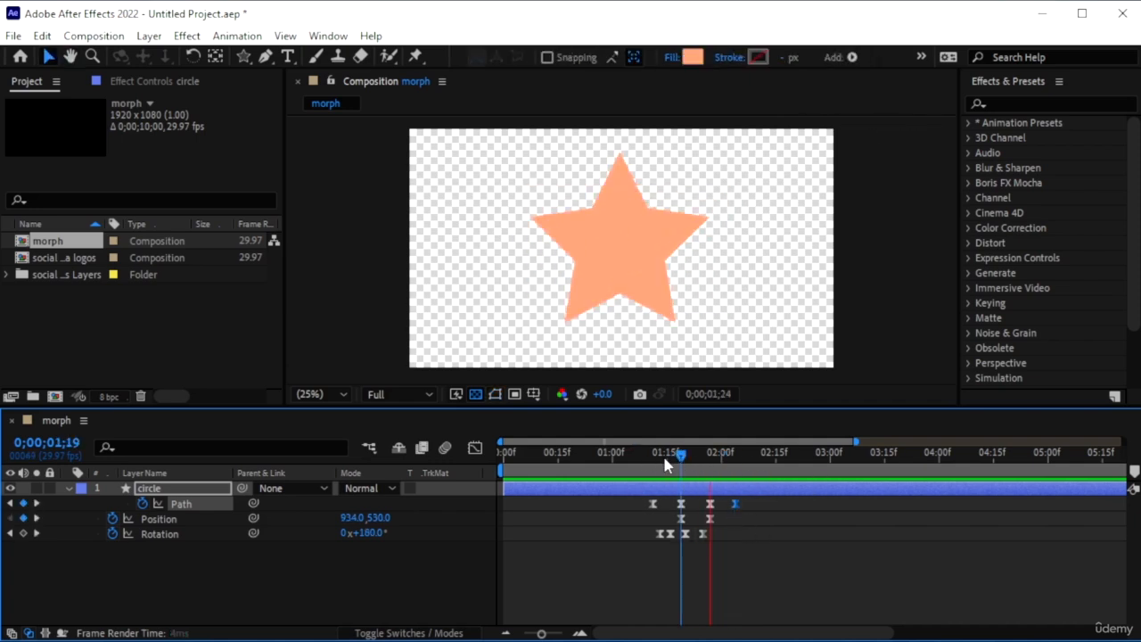
{"action": "key", "text": "space"}
- At 0;00;02;04, move the freeform shape's Position to 774, 550 and preview the animation from 0;00;01;06
{"action": "left_click_drag", "start_coordinate": [788, 459], "coordinate": [739, 527]}
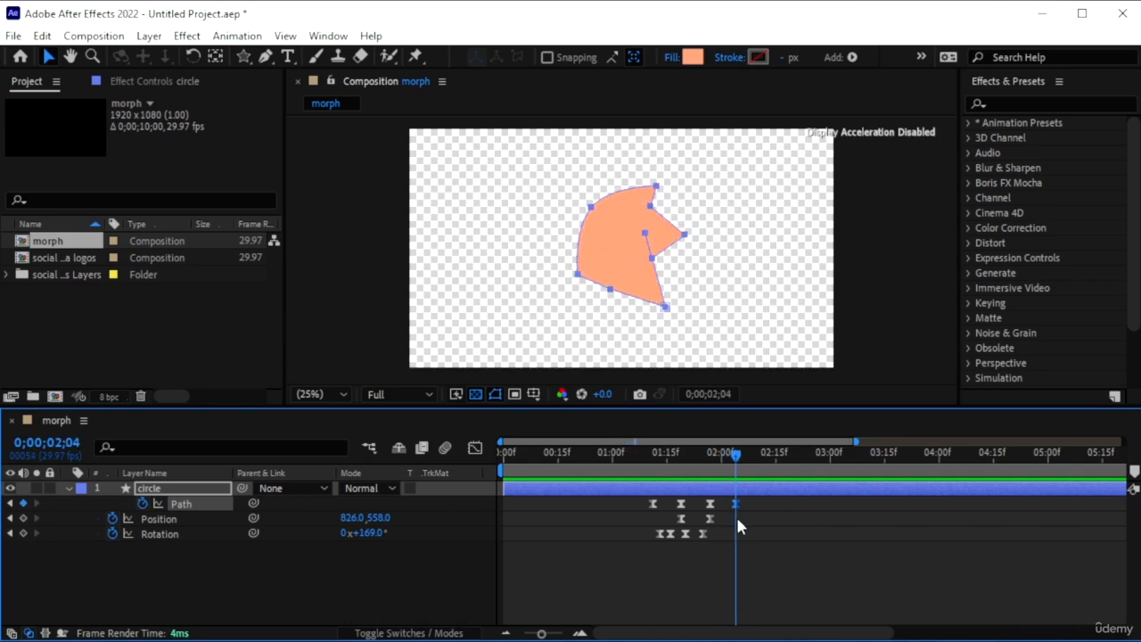
{"action": "left_click", "coordinate": [223, 517]}
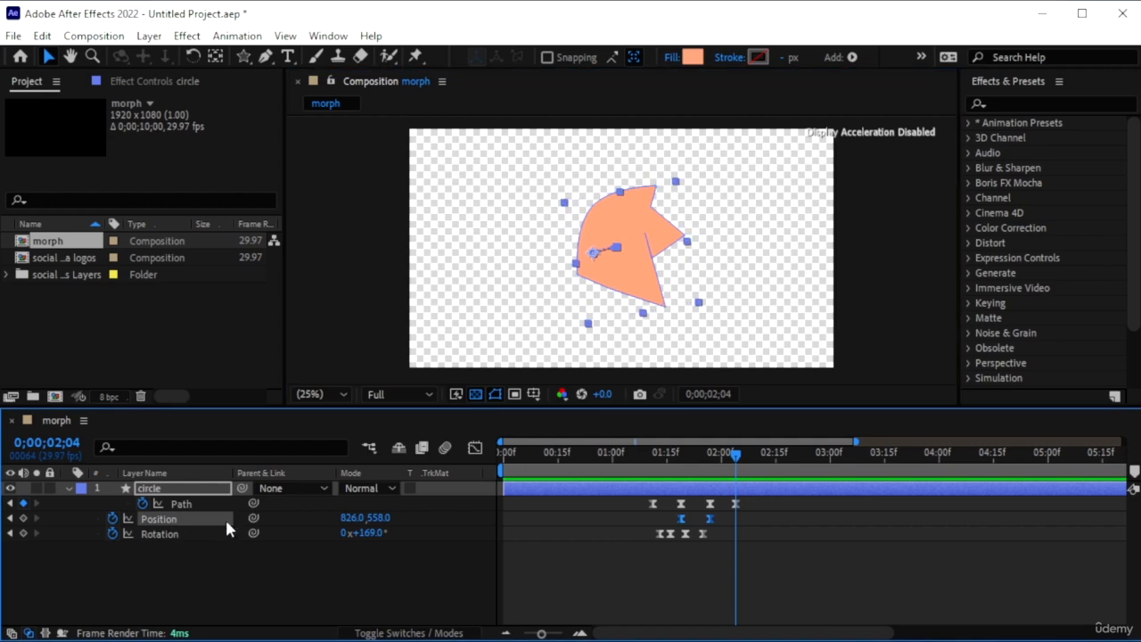
{"action": "left_click_drag", "start_coordinate": [640, 254], "coordinate": [631, 255]}
{"action": "left_click_drag", "start_coordinate": [735, 455], "coordinate": [635, 487]}
{"action": "key", "text": "space"}
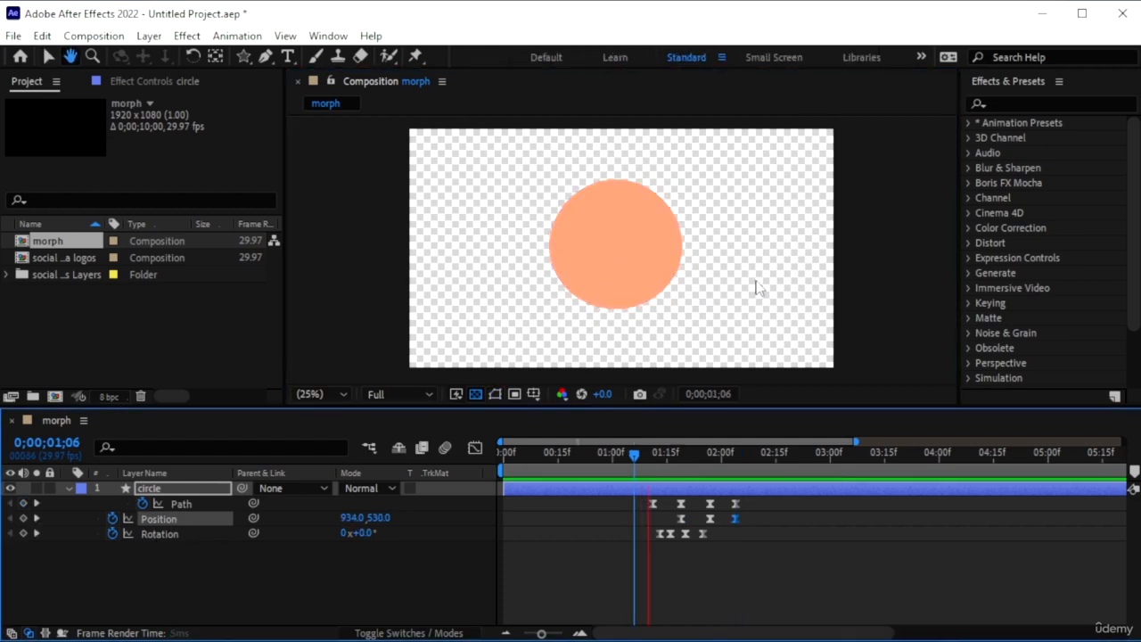
{"action": "key", "text": "space"}
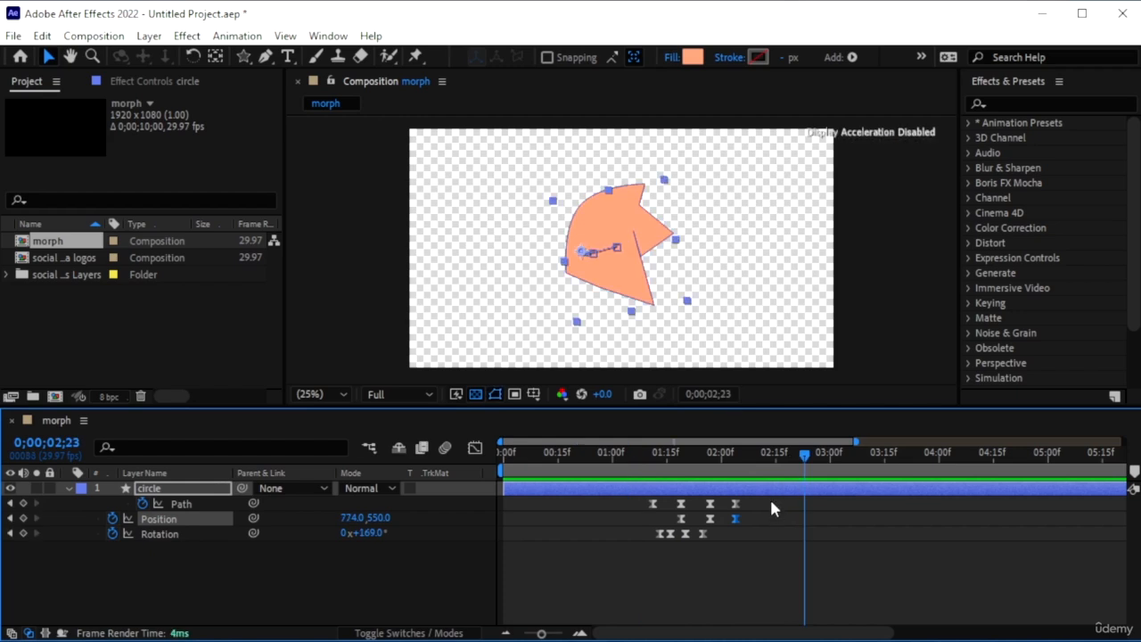
- Preview the full morph animation from 0;00;00;00
{"action": "left_click_drag", "start_coordinate": [790, 463], "coordinate": [719, 503]}
{"action": "key", "text": "Home"}
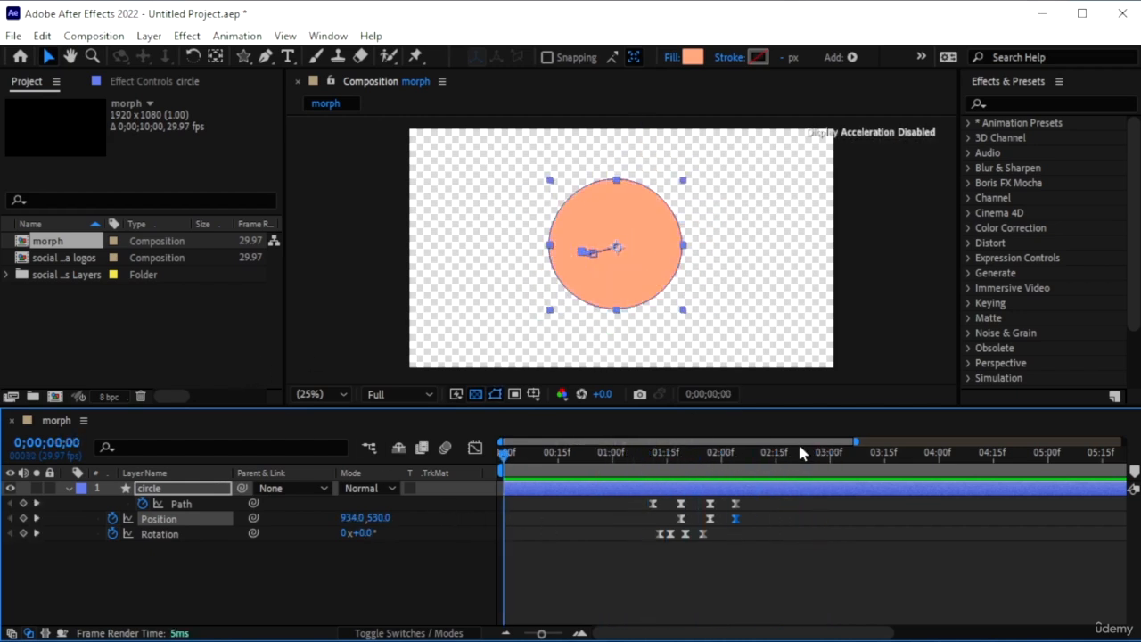
{"action": "key", "text": "space"}
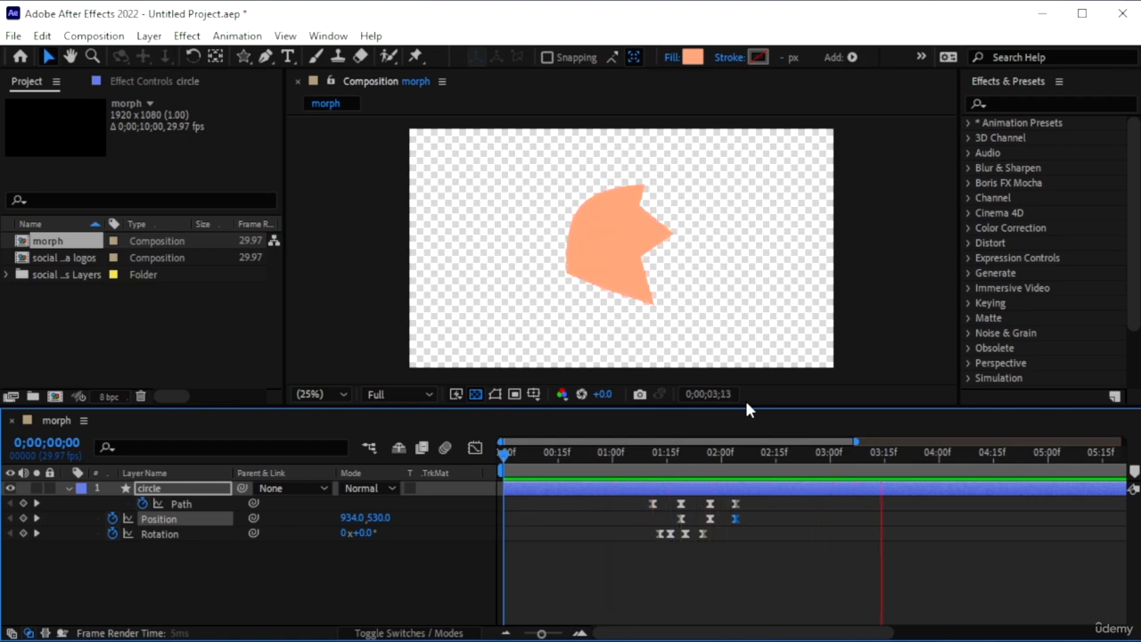
{"action": "key", "text": "space"}
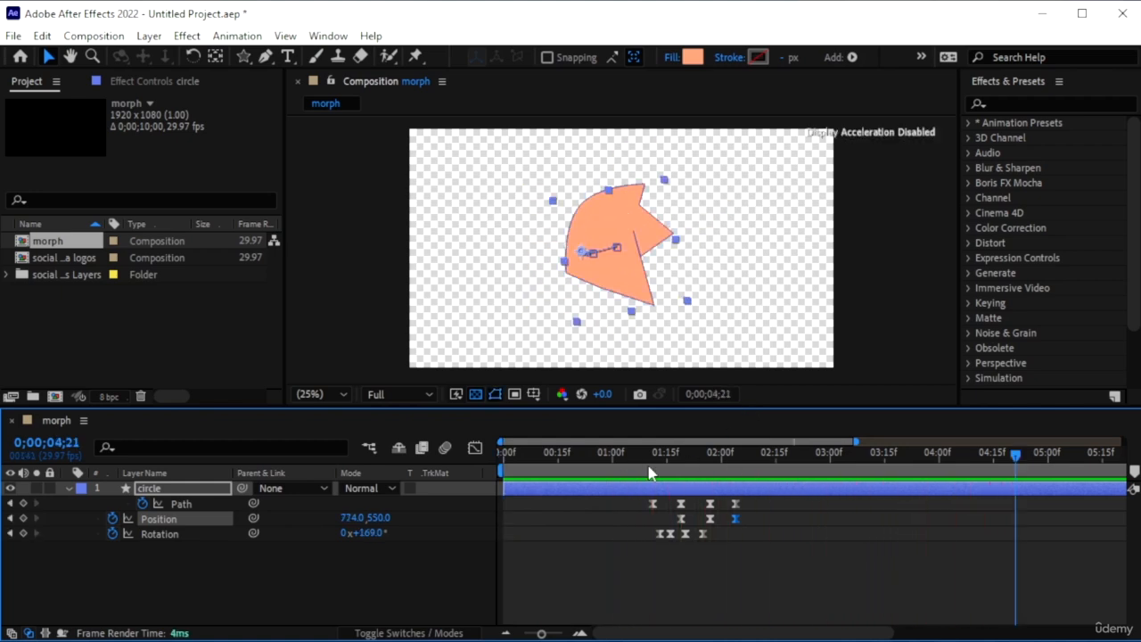
- Limit the work area to the morph, from about 0;00;01;07 to 0;00;02;10, and preview it from 0;00;01;06
{"action": "key", "text": "b"}
{"action": "left_click_drag", "start_coordinate": [633, 463], "coordinate": [757, 464]}
{"action": "key", "text": "n"}
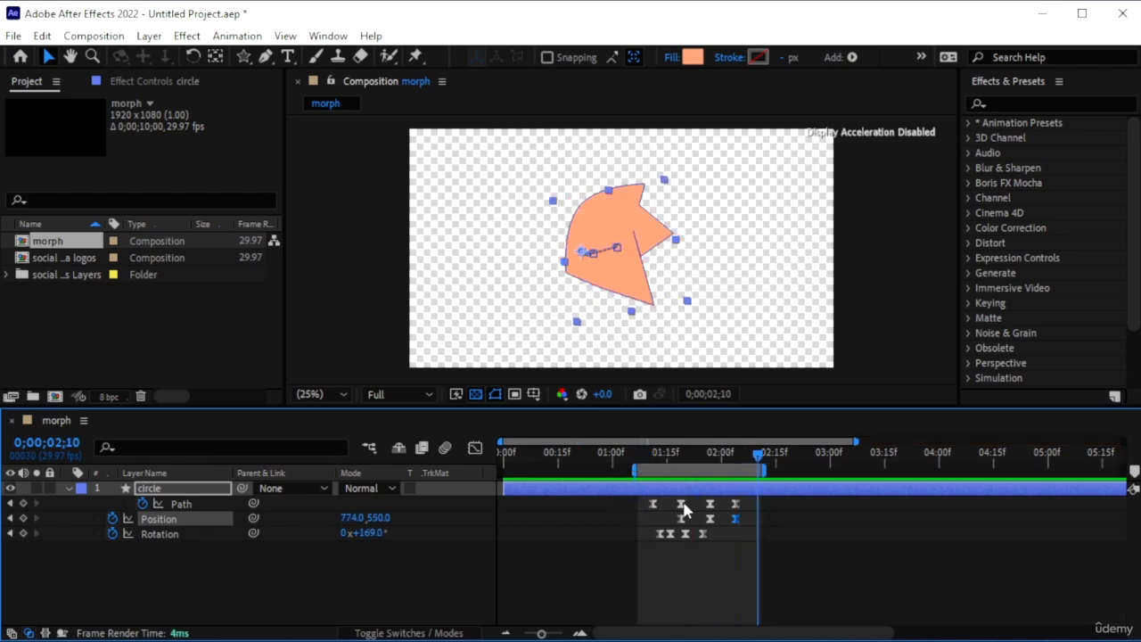
{"action": "left_click_drag", "start_coordinate": [644, 459], "coordinate": [636, 457]}
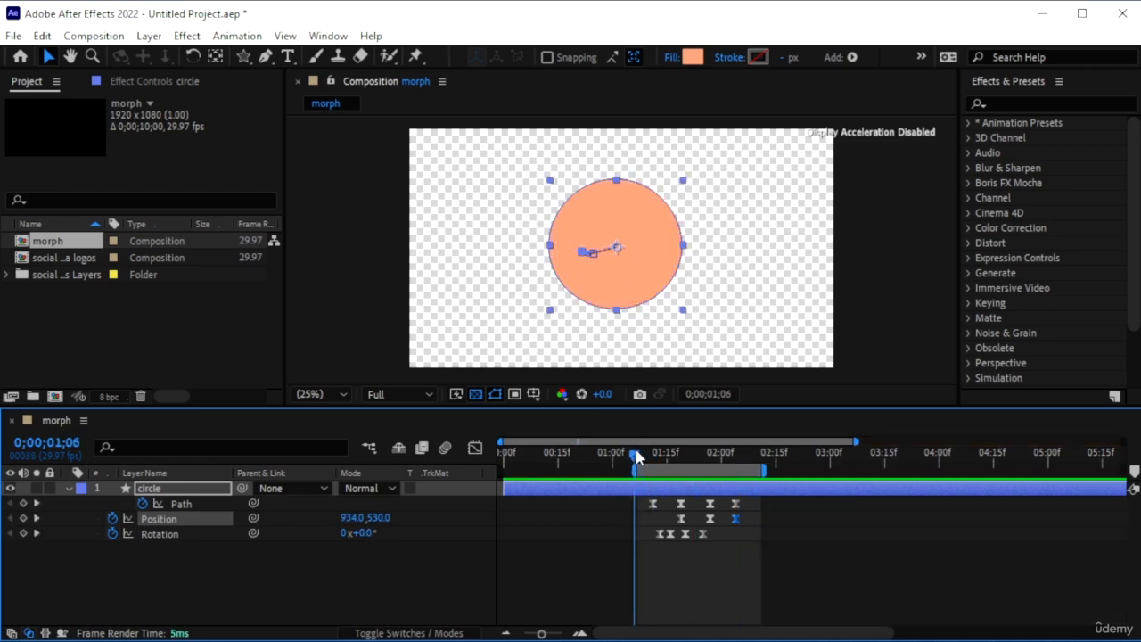
{"action": "key", "text": "space"}
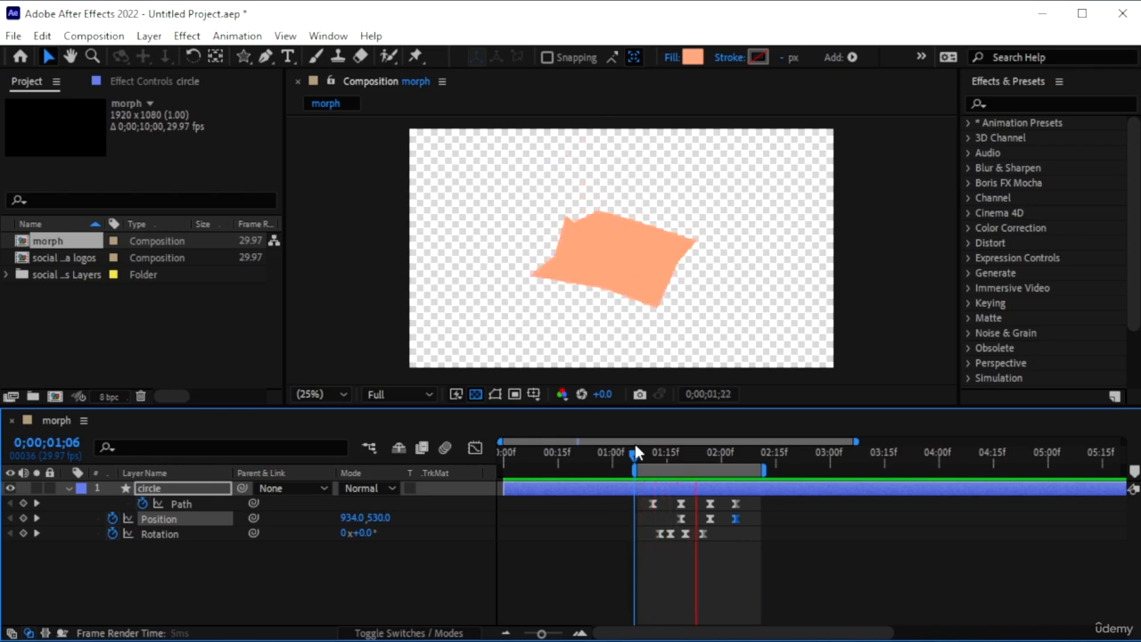